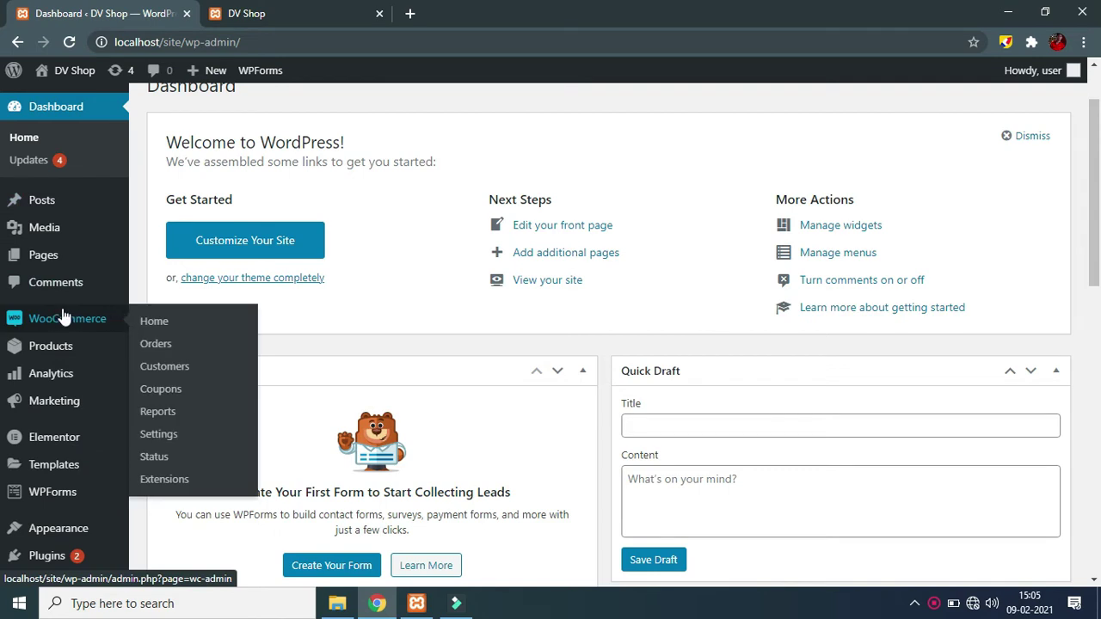
# Step: Open the WooCommerce general settings and save them with tax rates and calculations enabled
pyautogui.moveTo(45, 329)
pyautogui.click(164, 435)
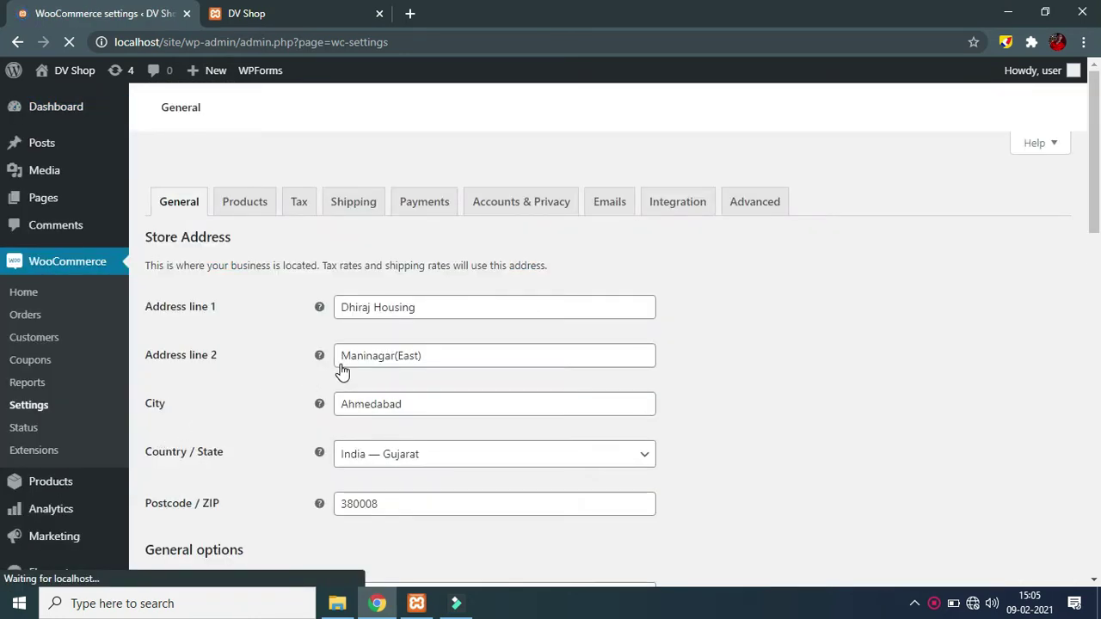
pyautogui.scroll(-3, 331, 356)
pyautogui.scroll(-3, 323, 341)
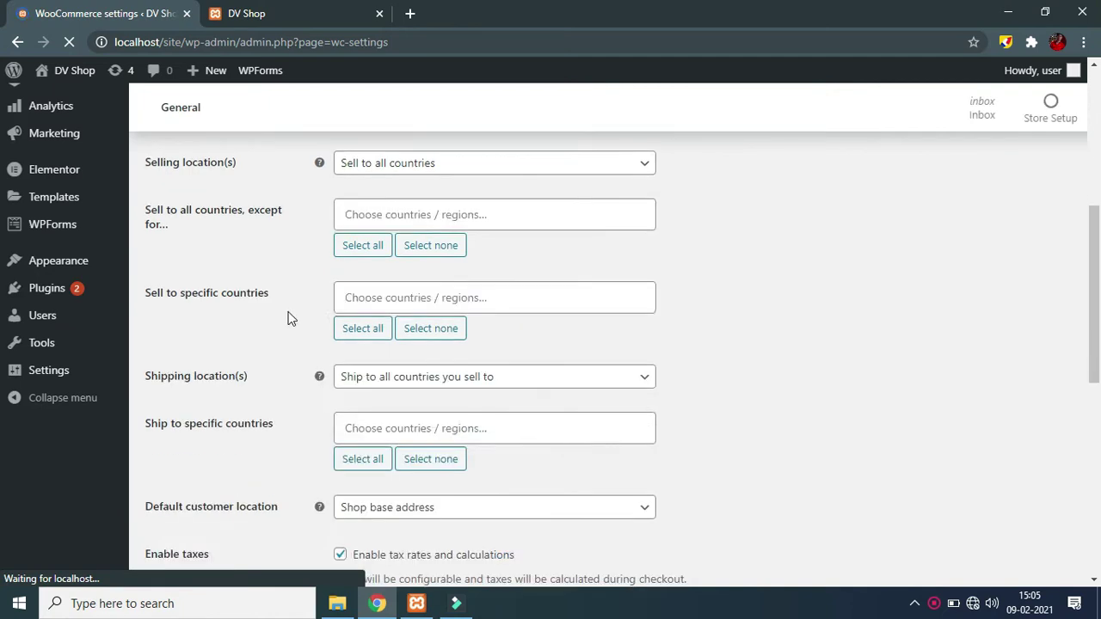
pyautogui.scroll(-1, 287, 315)
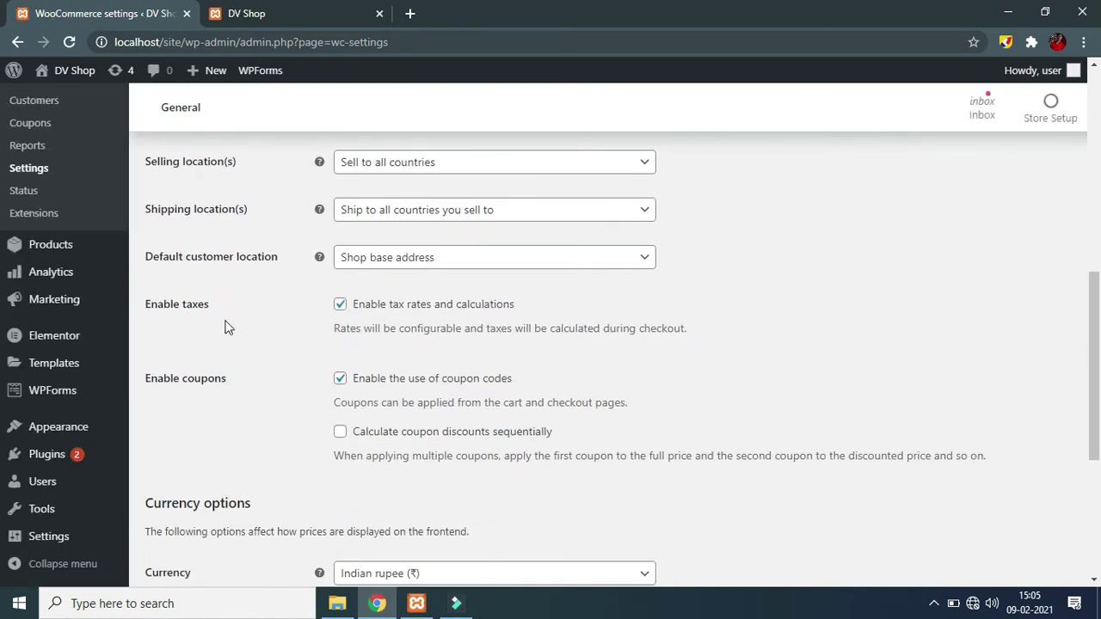
pyautogui.moveTo(154, 307); pyautogui.dragTo(261, 310)
pyautogui.click(252, 292)
pyautogui.scroll(-4, 346, 315)
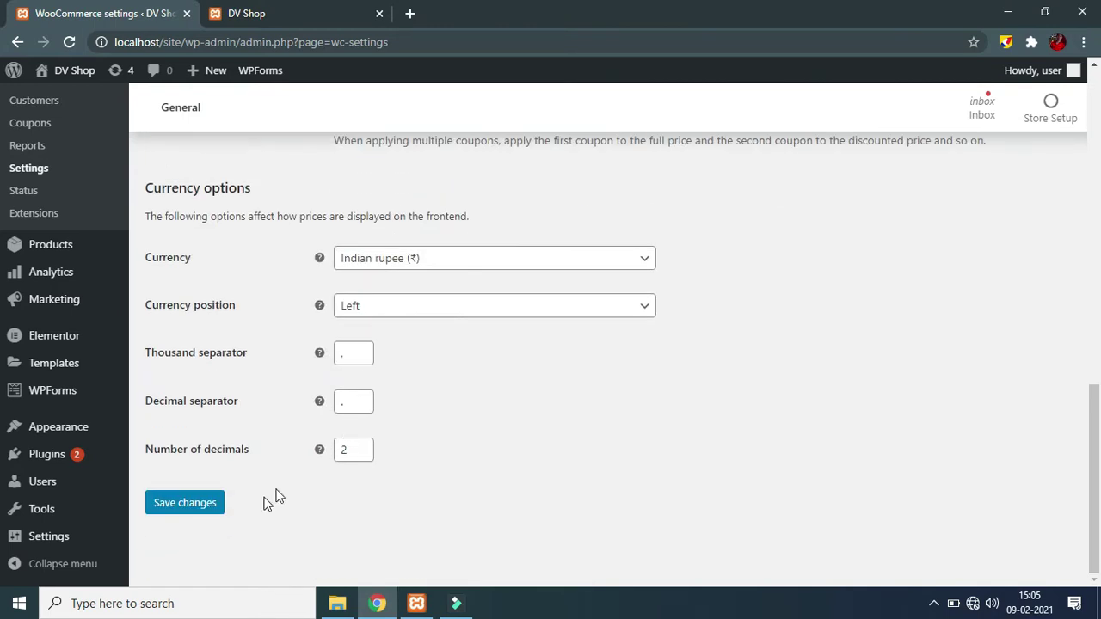
pyautogui.click(184, 503)
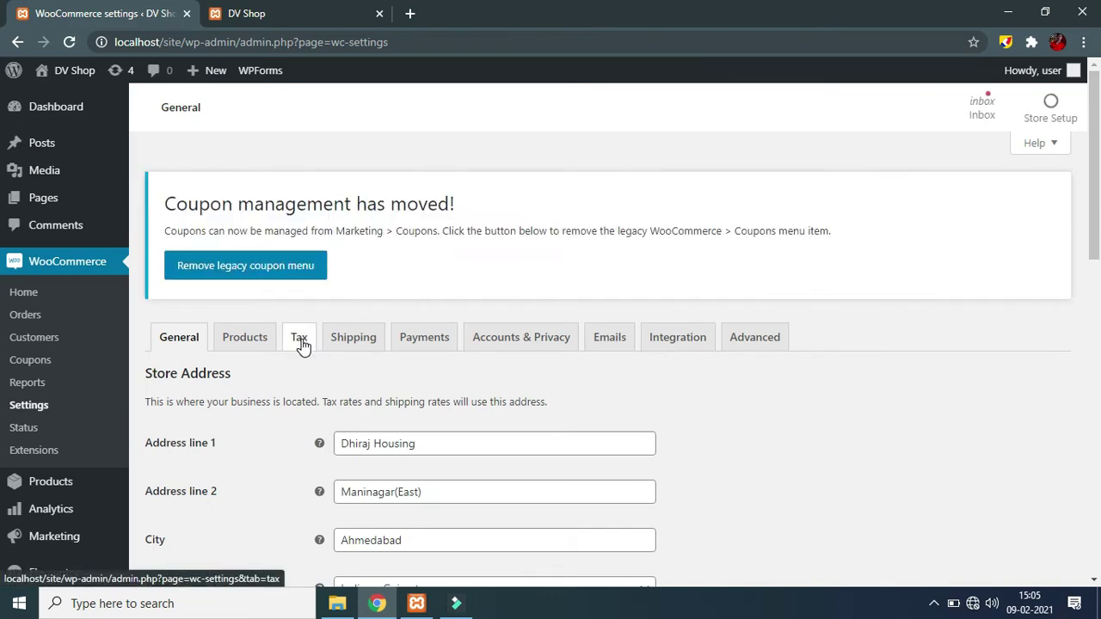
# Step: Recheck the Enable taxes option in the general settings, and open the tax options
pyautogui.scroll(-3, 342, 341)
pyautogui.scroll(-2, 341, 341)
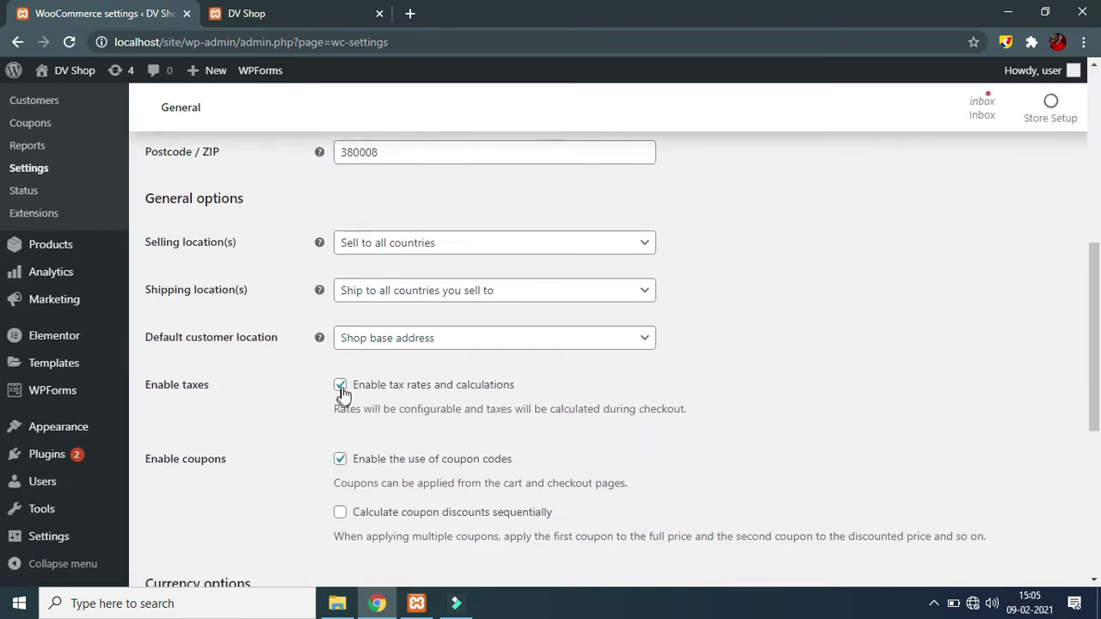
pyautogui.scroll(6, 342, 389)
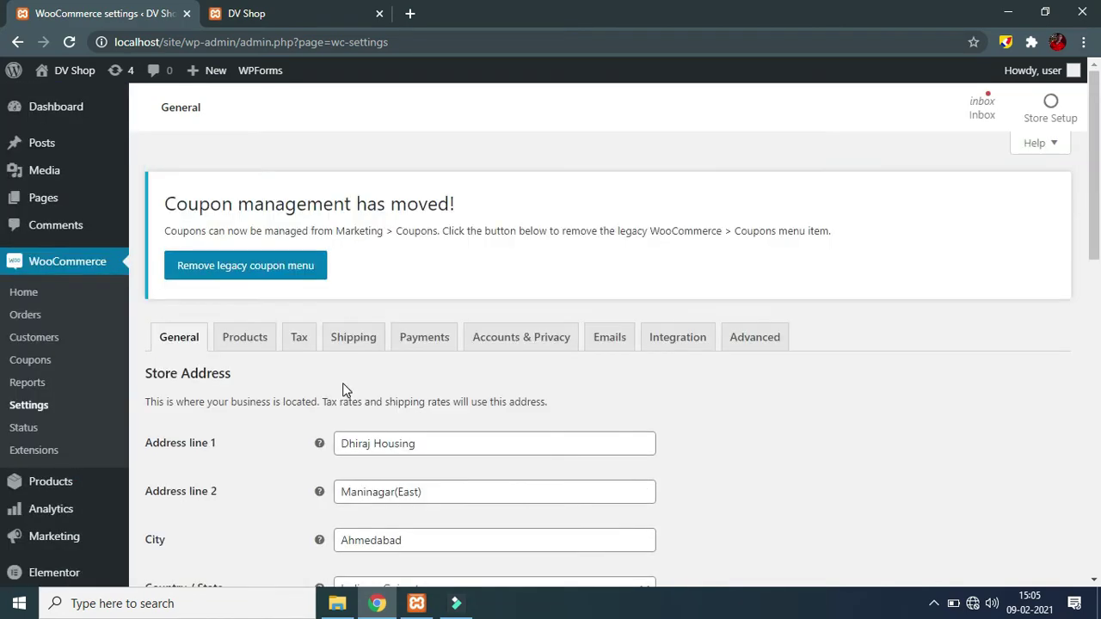
pyautogui.click(299, 337)
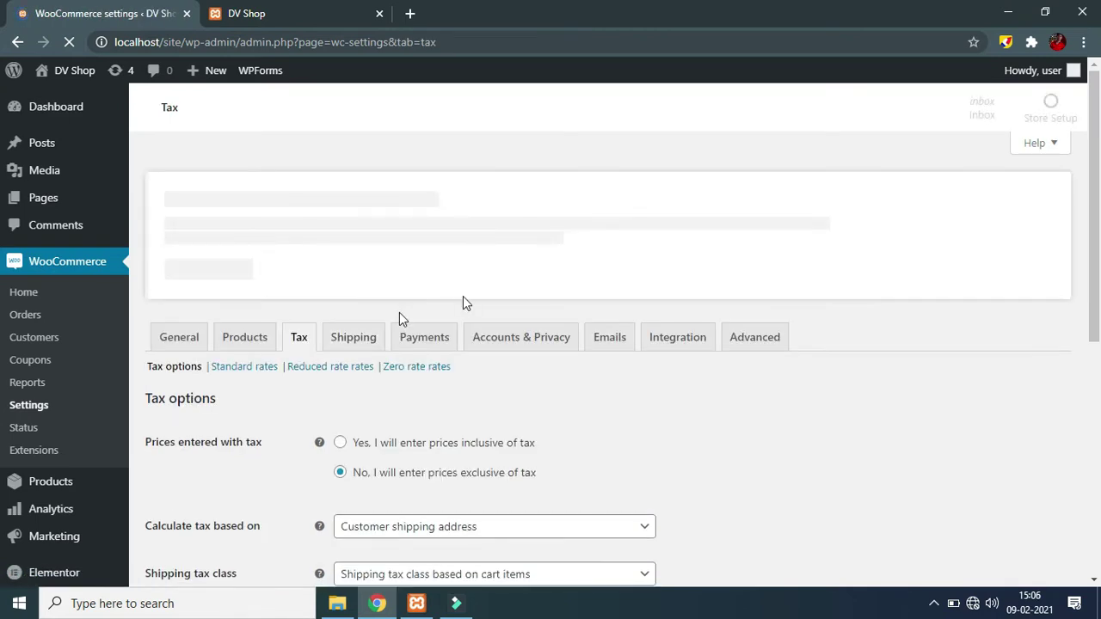
pyautogui.scroll(-2, 399, 312)
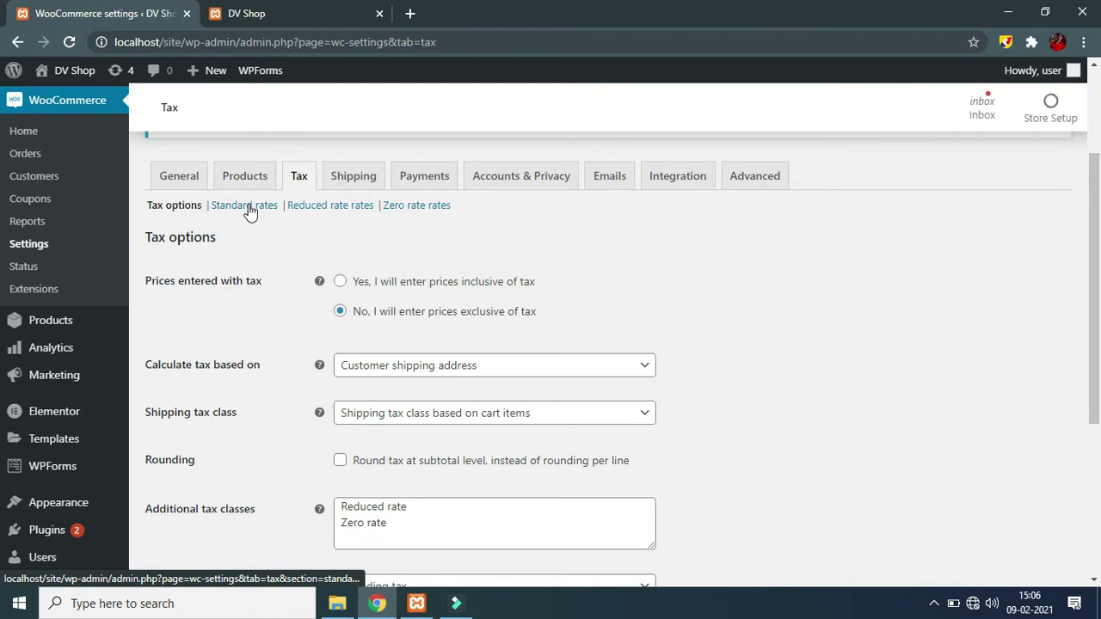
pyautogui.scroll(2, 336, 275)
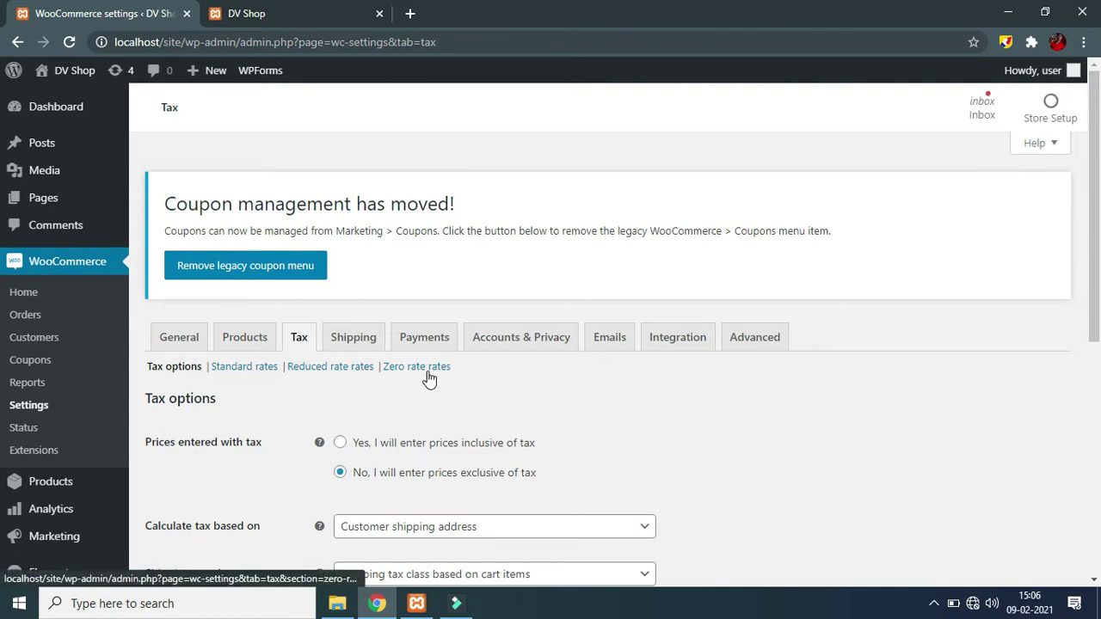
# Step: Add "GST 18%" on a new line of the additional tax classes
pyautogui.scroll(-1, 313, 398)
pyautogui.scroll(-4, 313, 398)
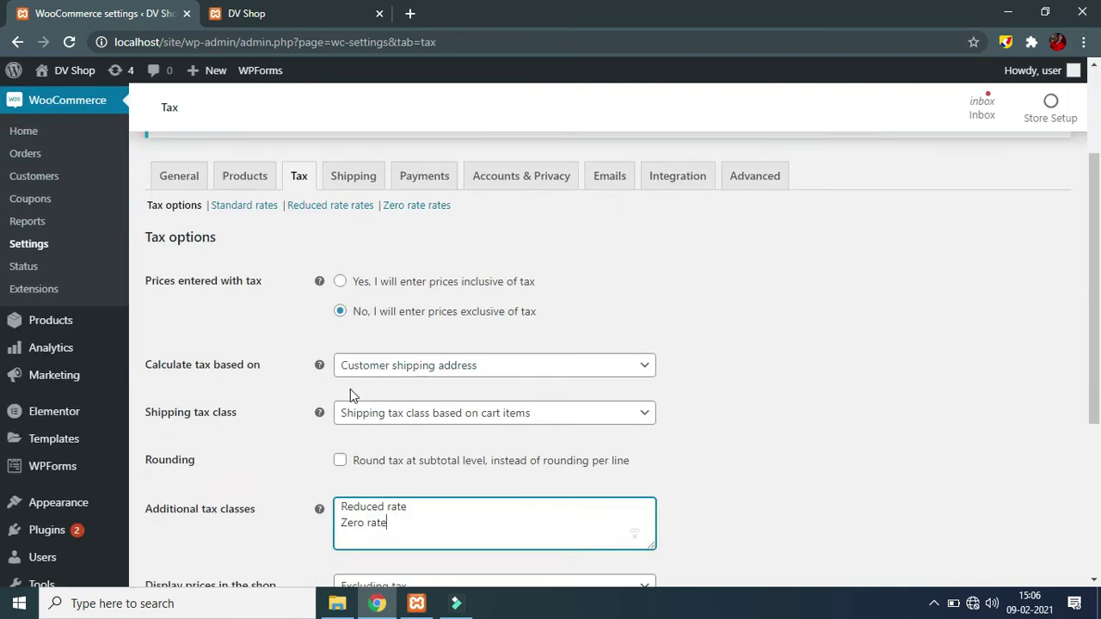
pyautogui.press('Return')
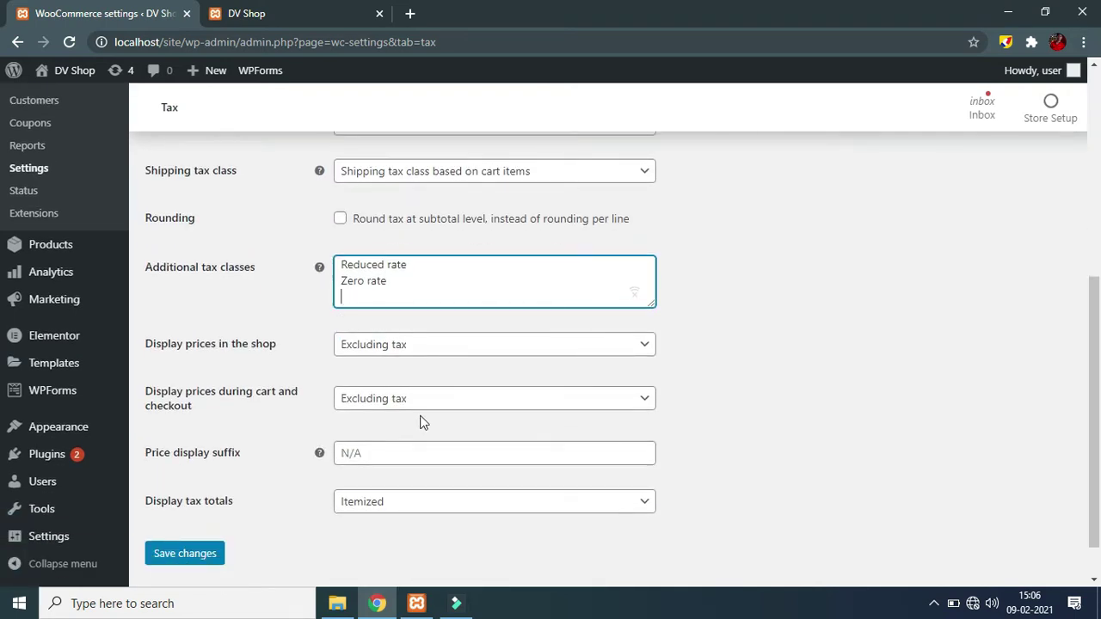
pyautogui.write('GST 18')
pyautogui.write('%')
pyautogui.moveTo(391, 296); pyautogui.dragTo(340, 297)
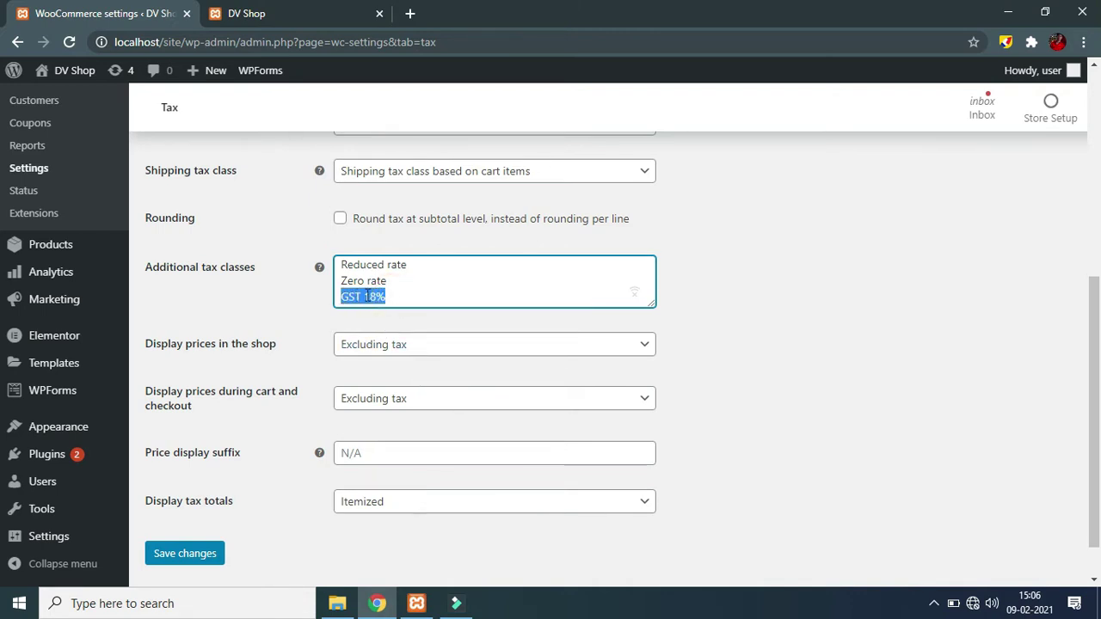
pyautogui.click(417, 292)
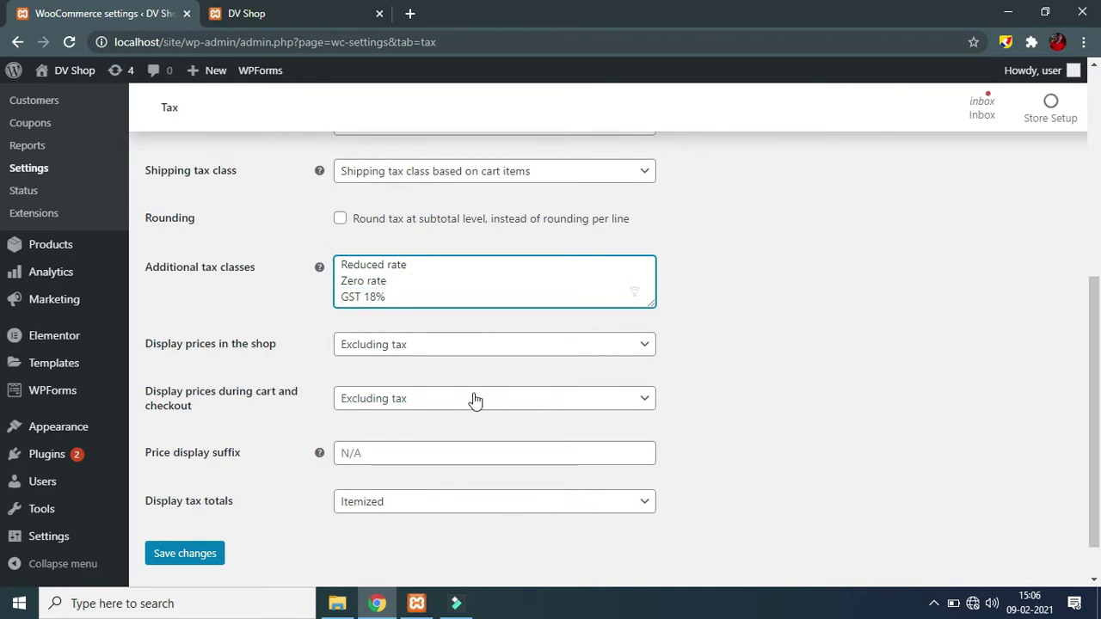
# Step: Remove Reduced rate and Zero rate from the additional tax classes, keeping only GST 18%
pyautogui.doubleClick(354, 296)
pyautogui.click(459, 285)
pyautogui.scroll(1, 388, 300)
pyautogui.moveTo(391, 361); pyautogui.dragTo(288, 331)
pyautogui.press('BackSpace')
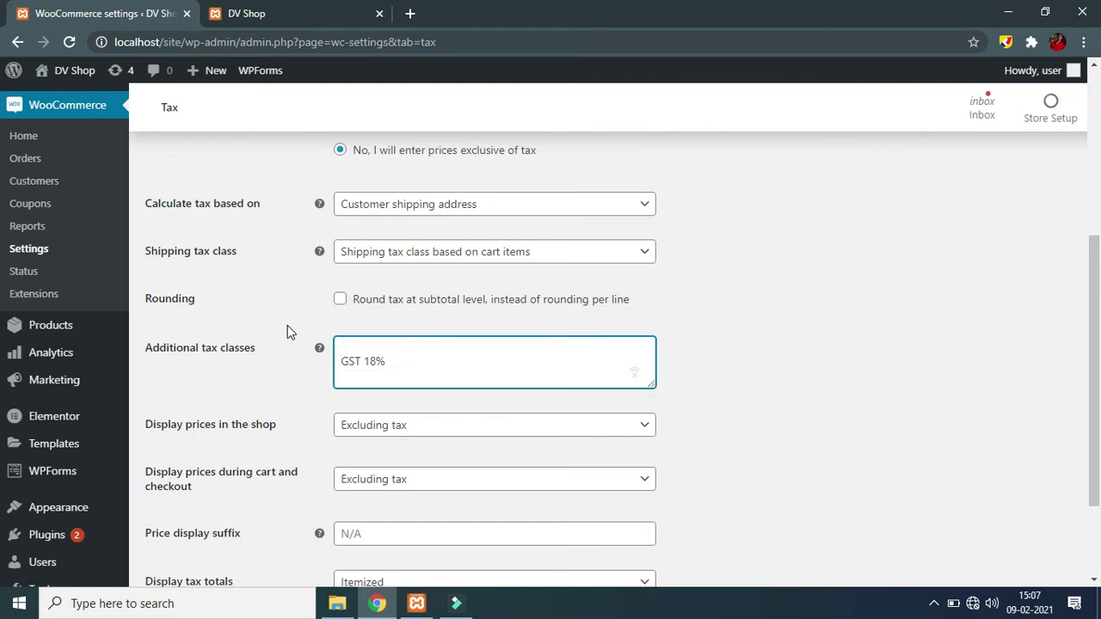
pyautogui.press('Delete')
pyautogui.scroll(-2, 396, 362)
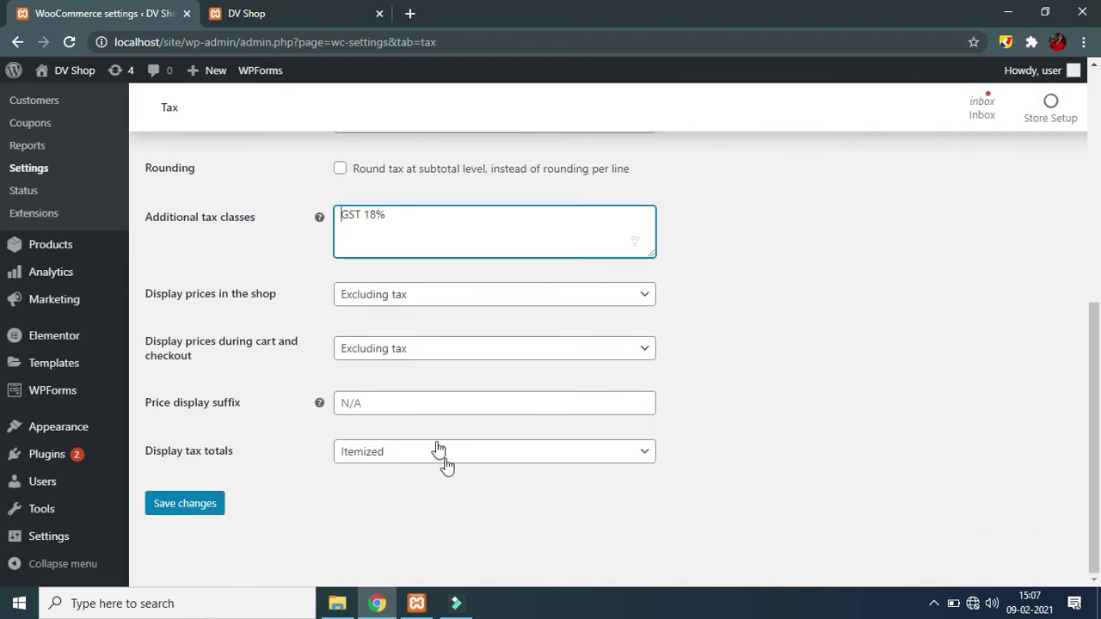
# Step: Enable rounding of tax at subtotal level and save the tax options
pyautogui.scroll(2, 435, 322)
pyautogui.scroll(-2, 391, 325)
pyautogui.scroll(1, 420, 312)
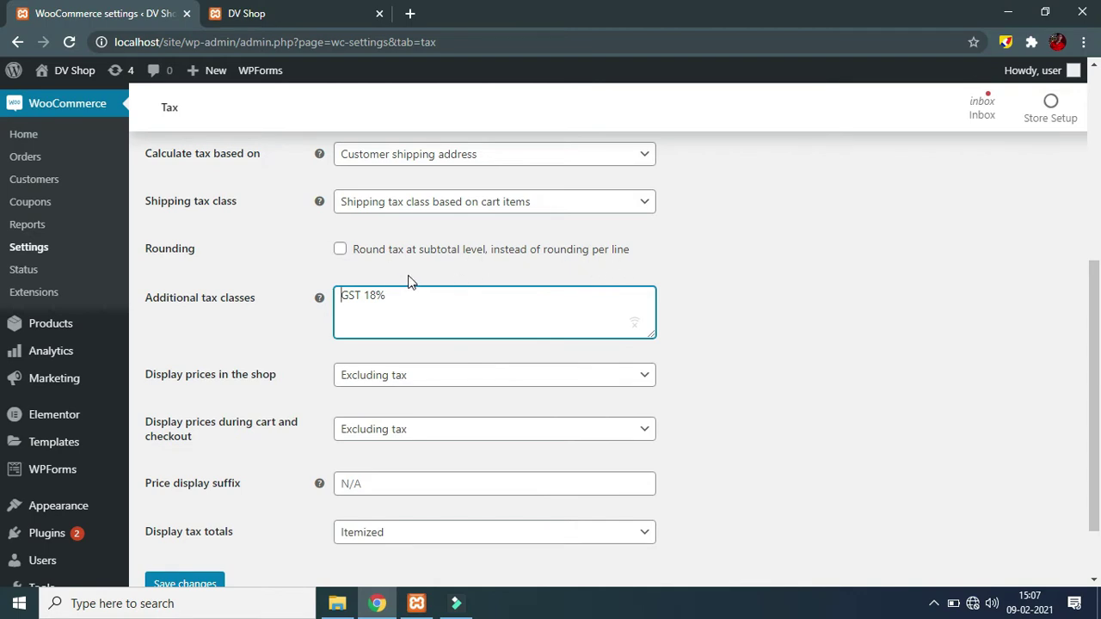
pyautogui.click(338, 251)
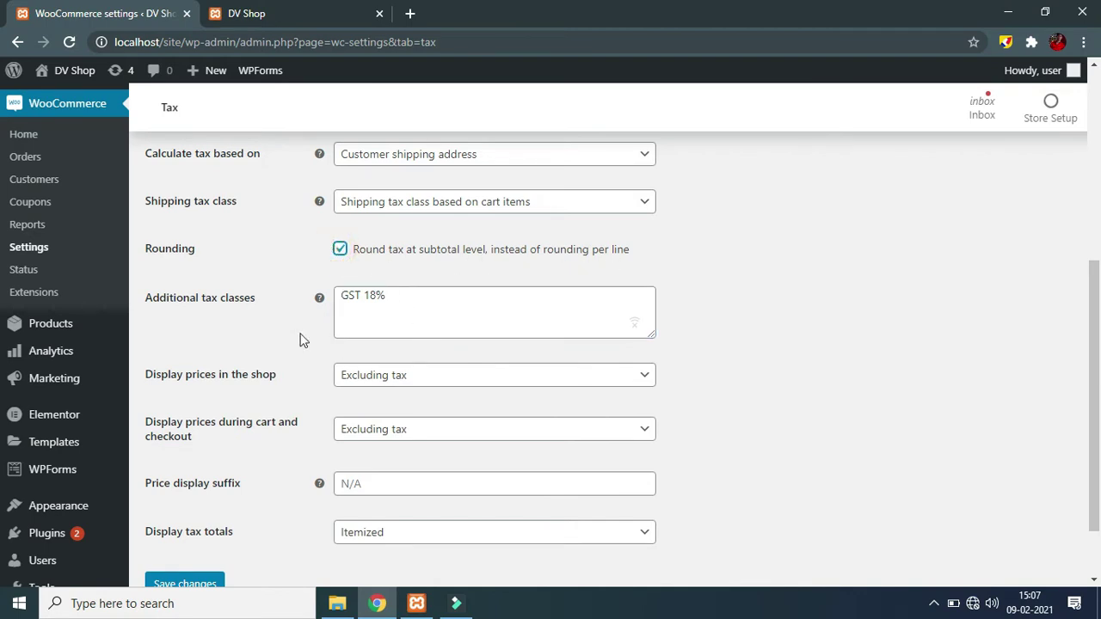
pyautogui.scroll(-1, 241, 334)
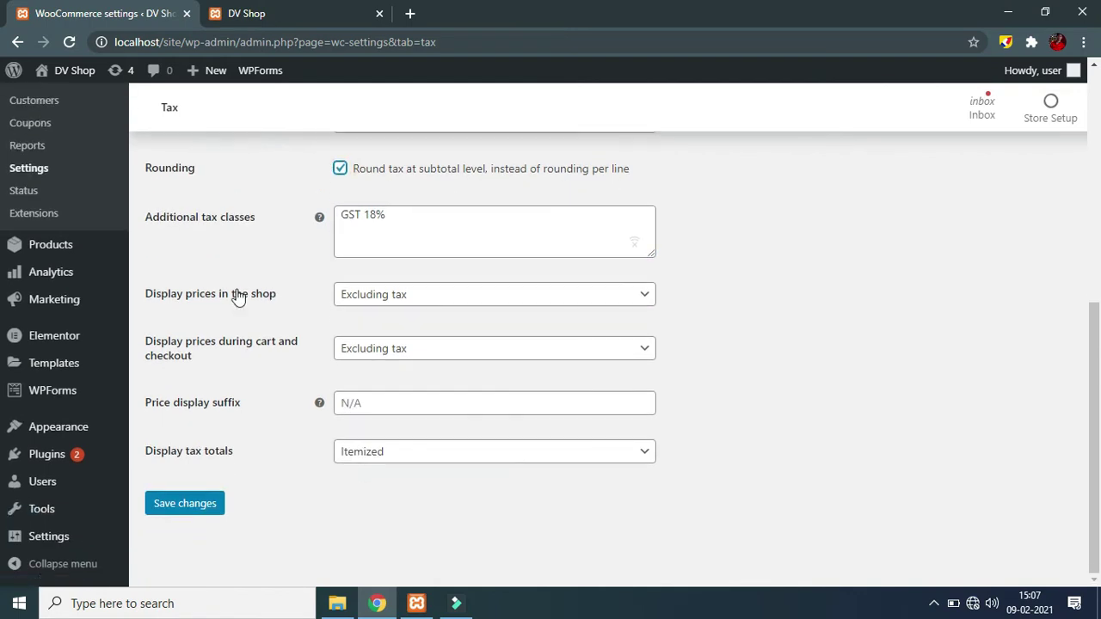
pyautogui.click(187, 507)
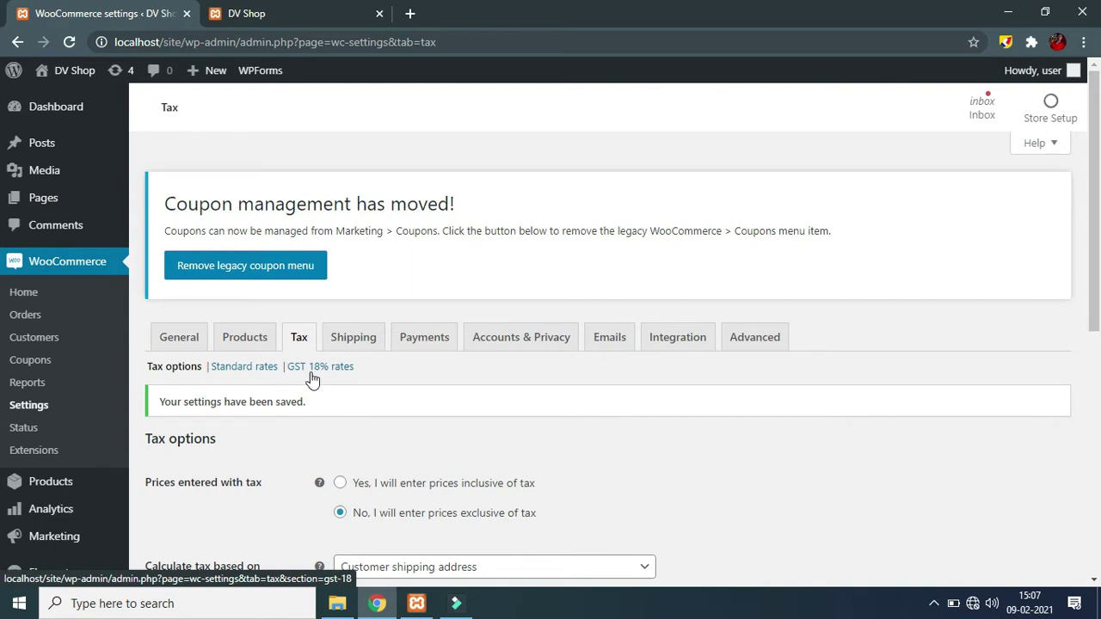
# Step: Review the saved tax options and view the table of standard tax rates
pyautogui.scroll(-5, 447, 362)
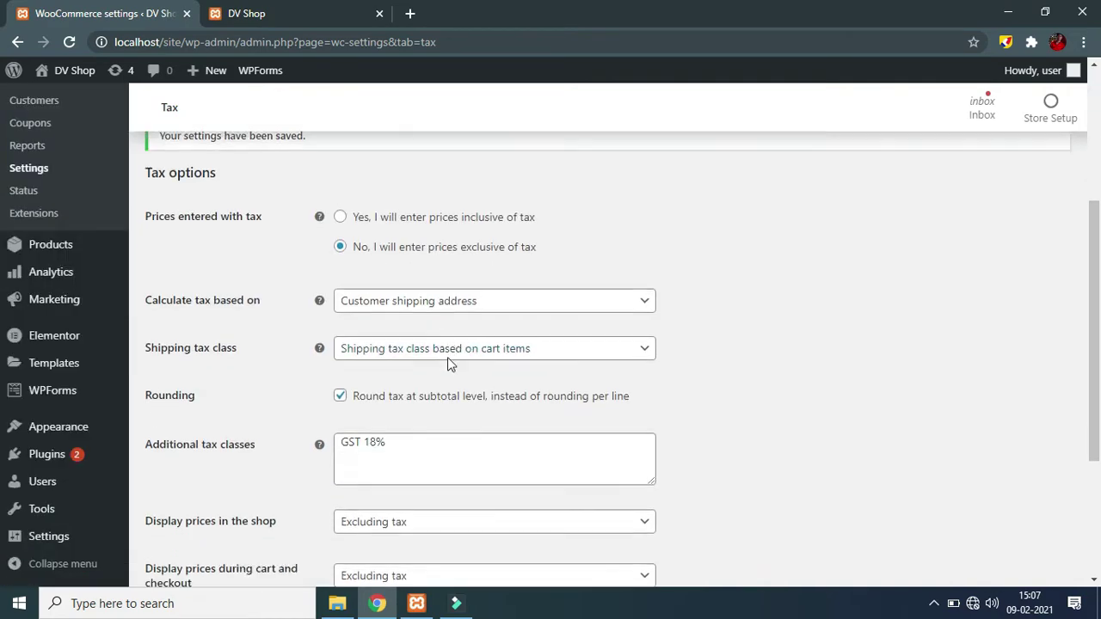
pyautogui.scroll(5, 374, 355)
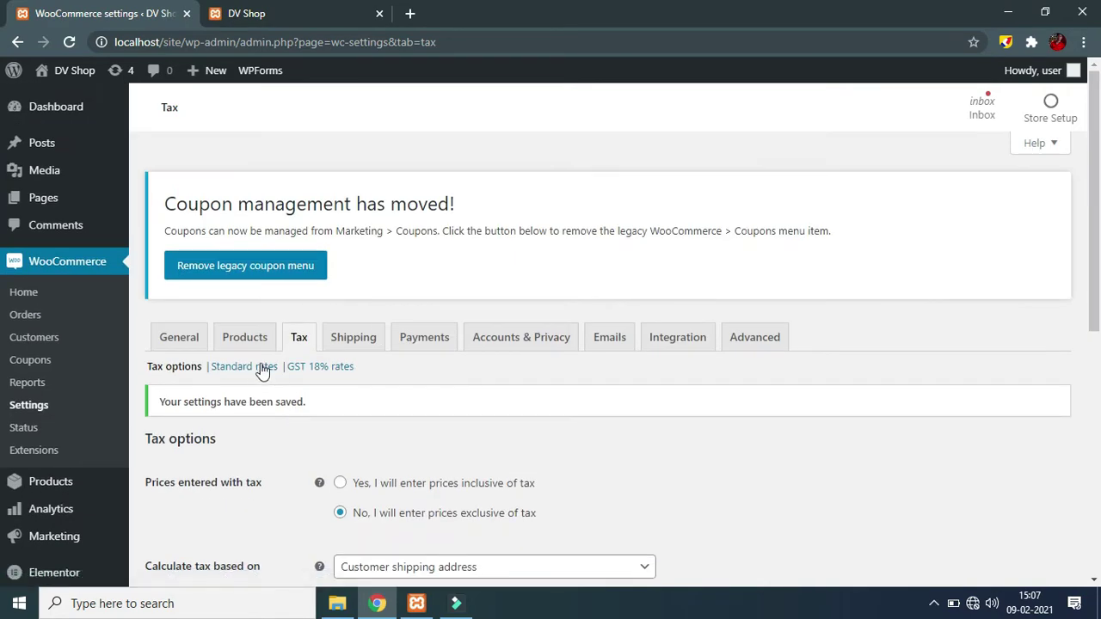
pyautogui.click(251, 367)
pyautogui.scroll(-2, 422, 357)
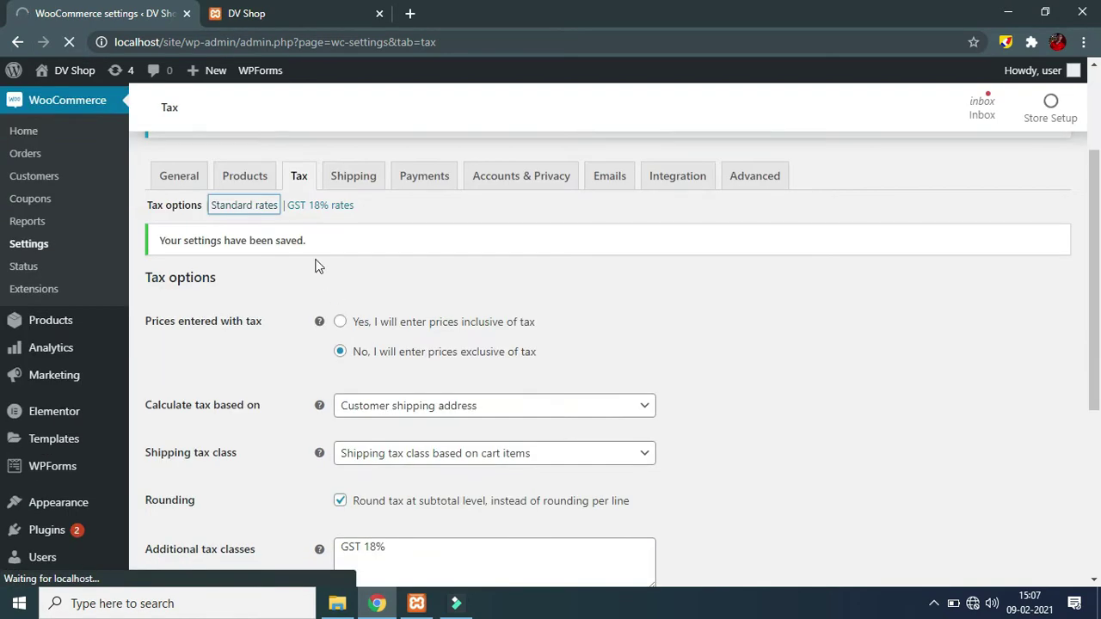
pyautogui.scroll(-1, 417, 353)
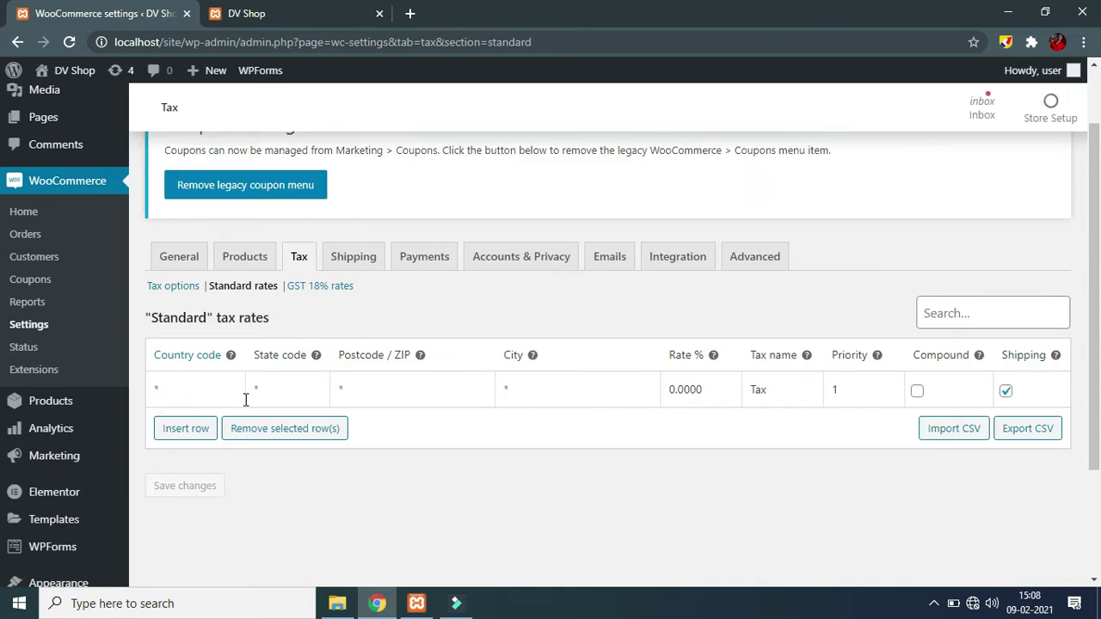
# Step: Open the GST 18% rates and insert a new tax rate row
pyautogui.click(320, 295)
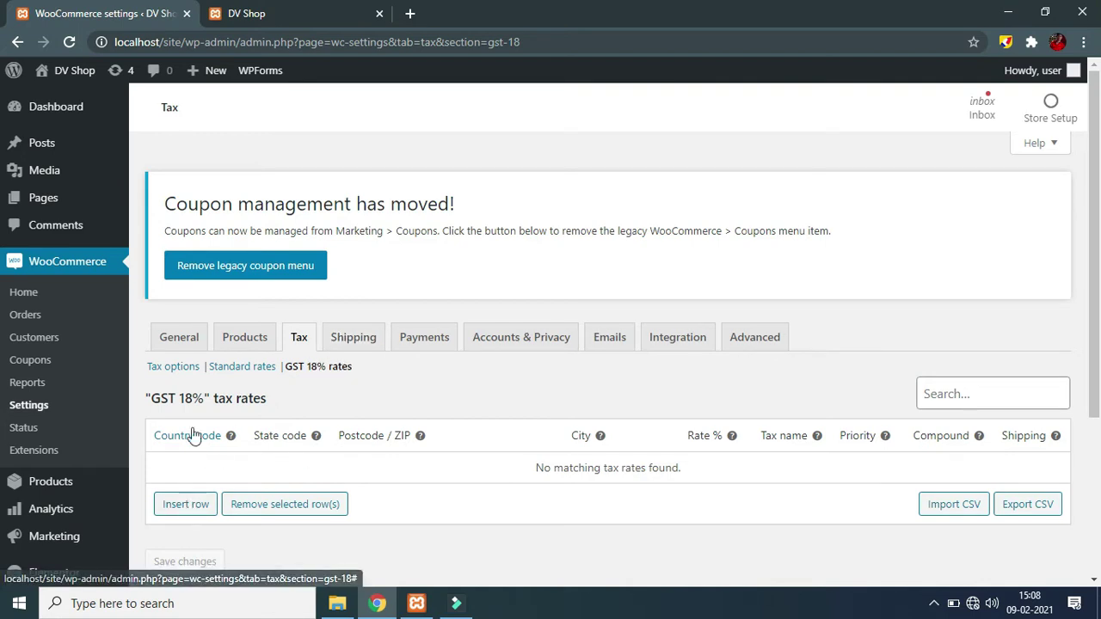
pyautogui.click(181, 507)
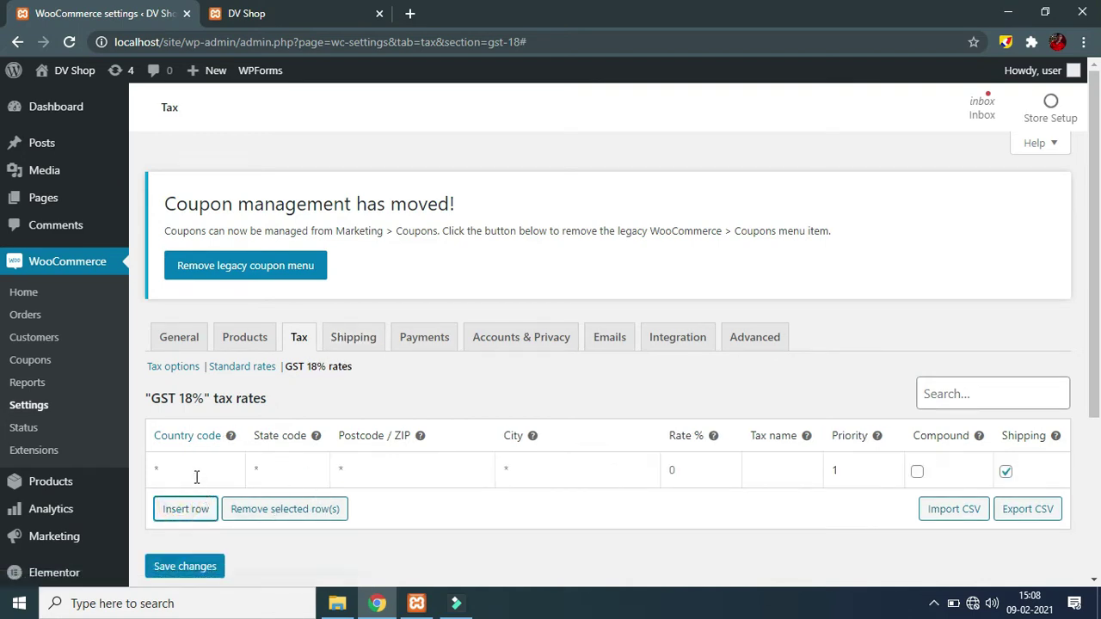
pyautogui.click(179, 464)
pyautogui.click(304, 469)
pyautogui.click(406, 465)
pyautogui.click(560, 462)
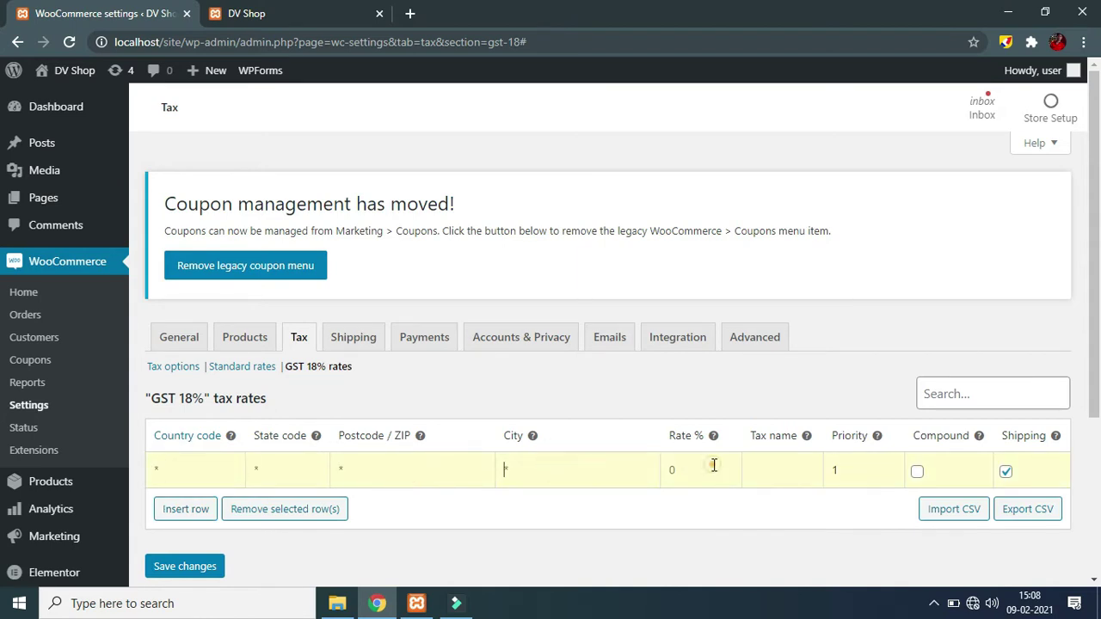
pyautogui.click(713, 465)
pyautogui.click(830, 464)
pyautogui.click(946, 472)
# Step: Set the new tax rate row's country code to IN for India
pyautogui.click(204, 469)
pyautogui.write('IN')
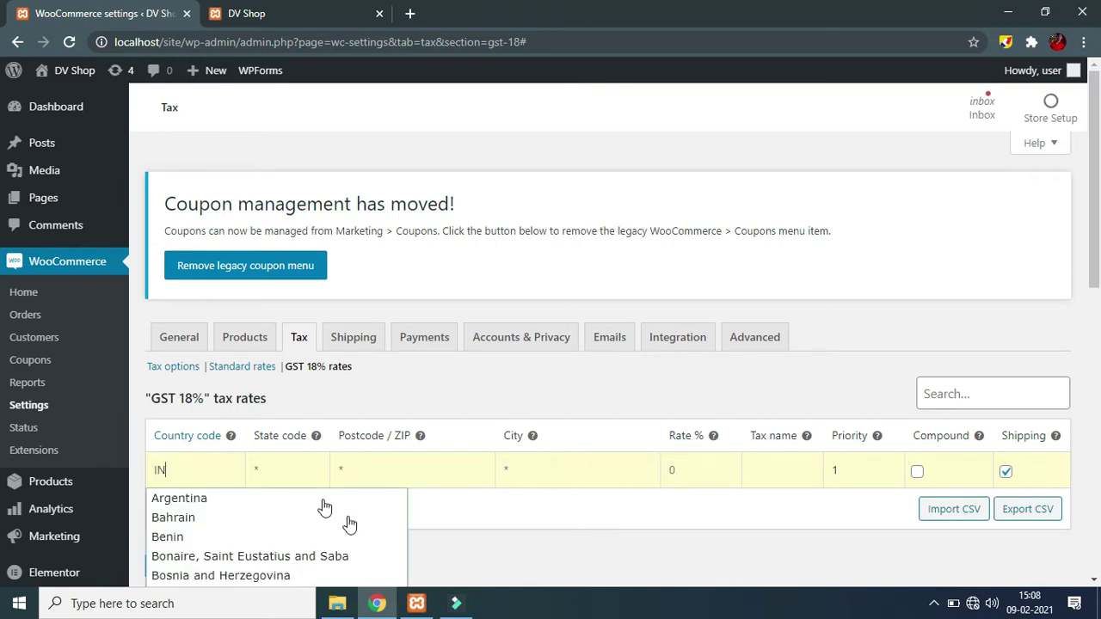
pyautogui.scroll(-2, 294, 542)
pyautogui.scroll(-4, 291, 540)
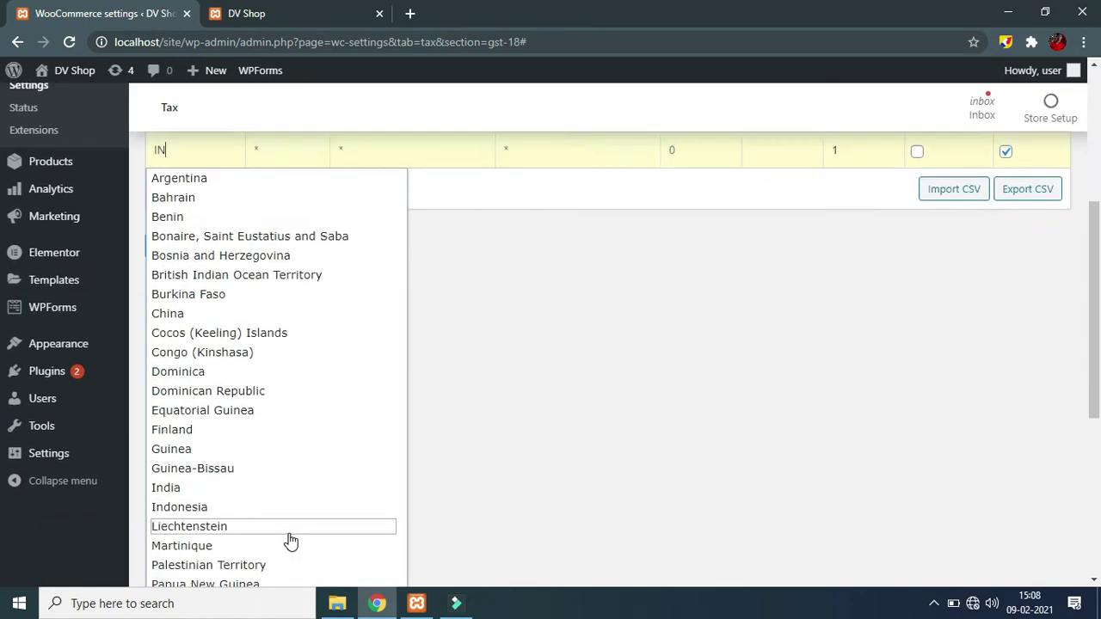
pyautogui.click(167, 325)
pyautogui.scroll(1, 358, 430)
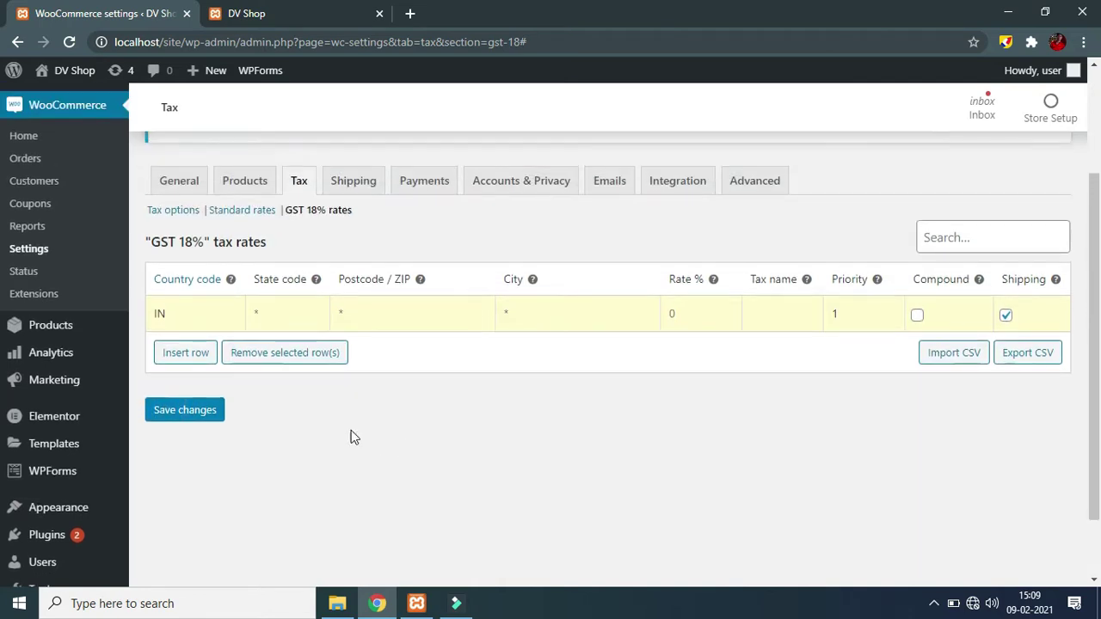
# Step: Set the IN row's rate to 9% and tax name to CGST, and turn off its Shipping option
pyautogui.click(284, 310)
pyautogui.click(381, 315)
pyautogui.click(675, 313)
pyautogui.click(788, 310)
pyautogui.write('CGST')
pyautogui.click(849, 318)
pyautogui.doubleClick(914, 279)
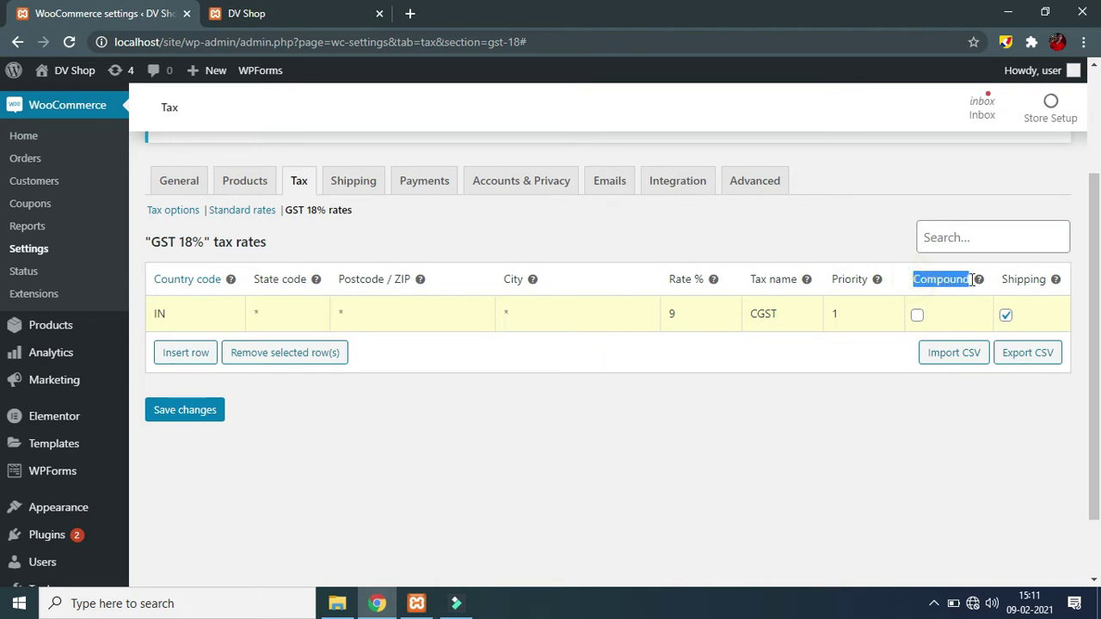
pyautogui.click(901, 277)
pyautogui.click(1006, 316)
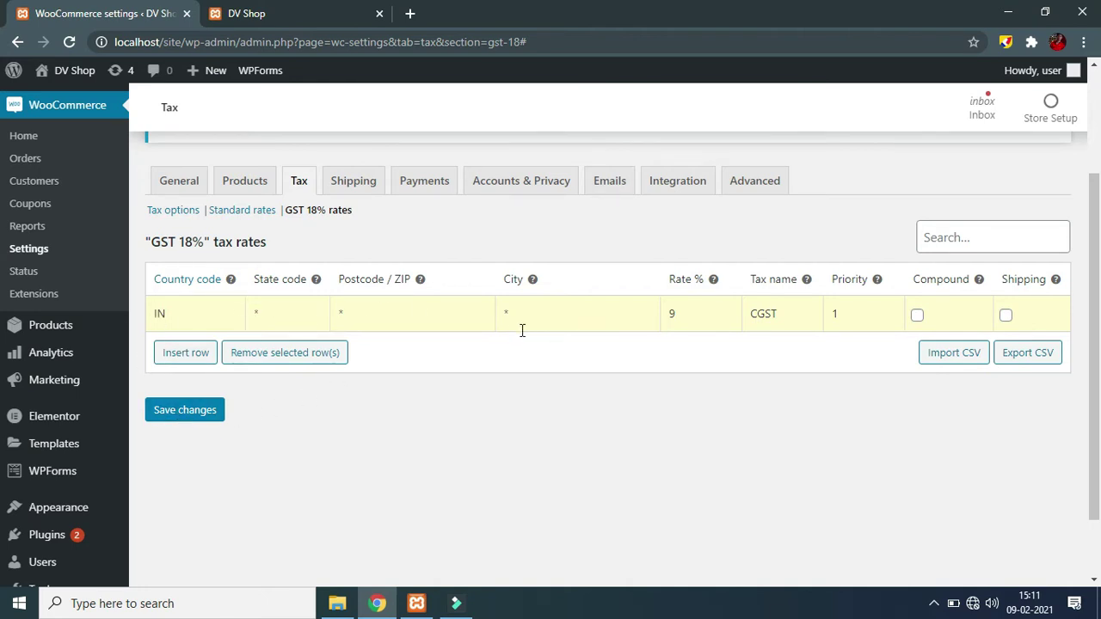
# Step: Insert a second tax rate row with country code IN for India and state code GJ
pyautogui.click(186, 355)
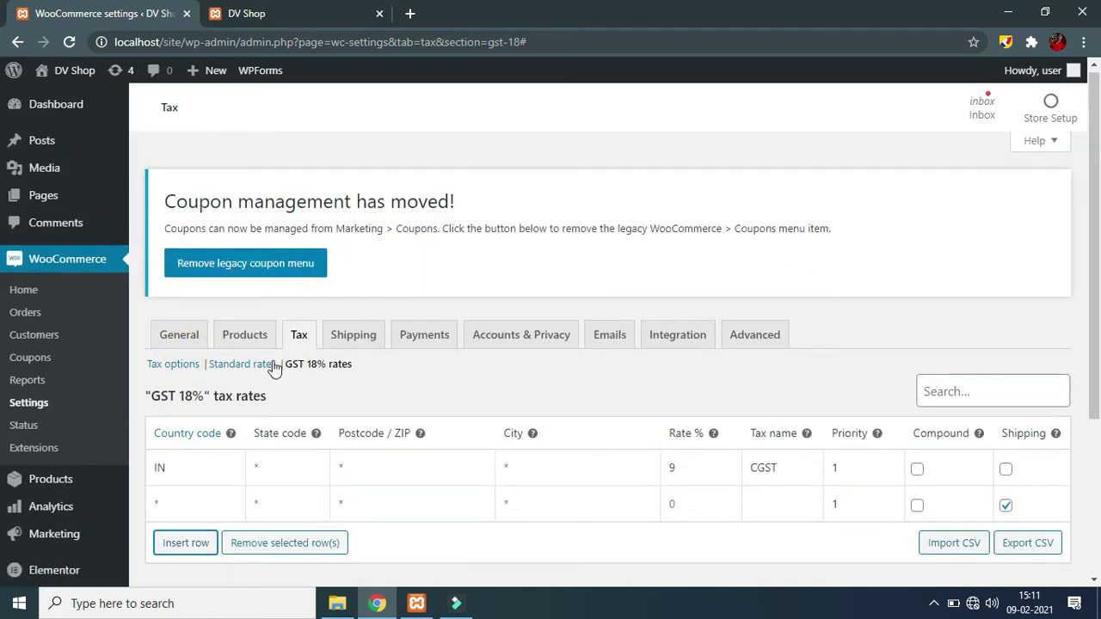
pyautogui.scroll(-1, 275, 363)
pyautogui.click(184, 424)
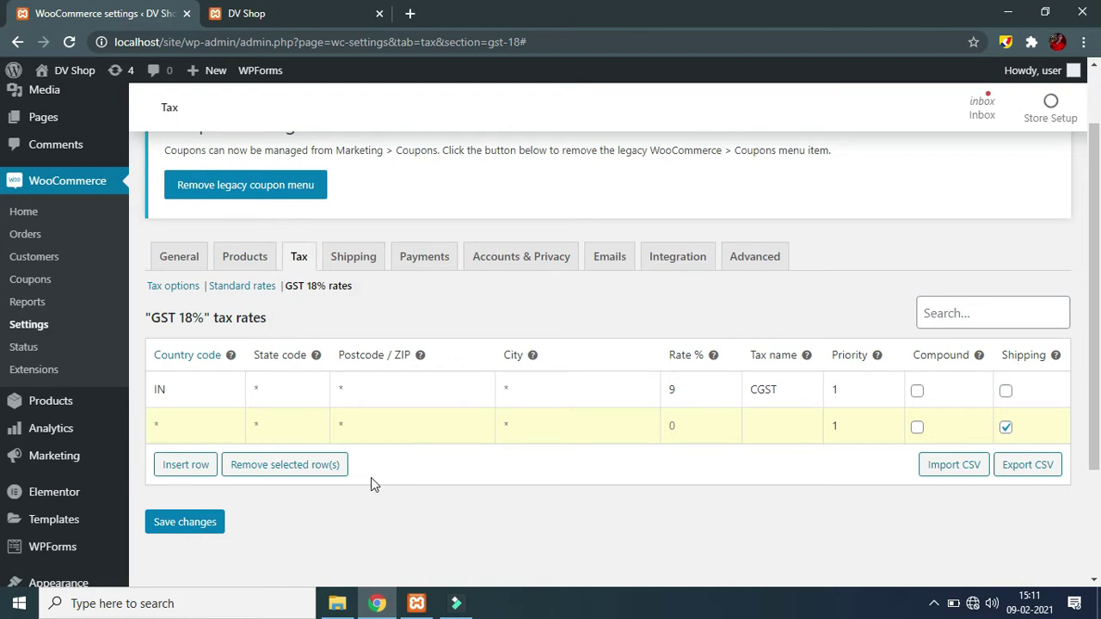
pyautogui.click(294, 430)
pyautogui.click(179, 423)
pyautogui.scroll(-3, 223, 481)
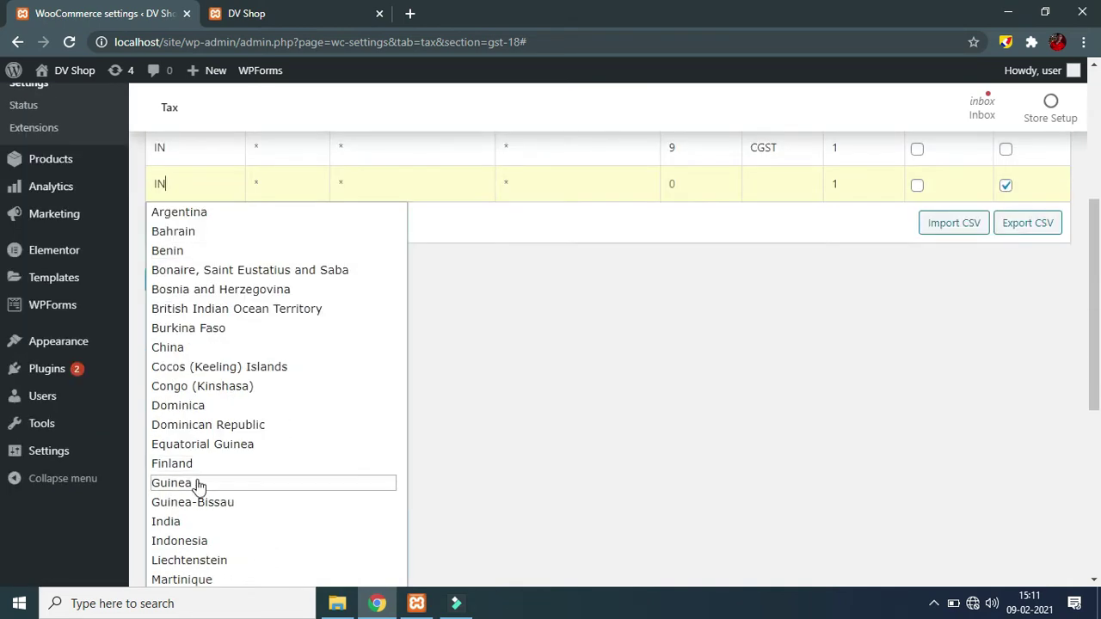
pyautogui.click(180, 523)
pyautogui.scroll(3, 199, 491)
pyautogui.click(276, 430)
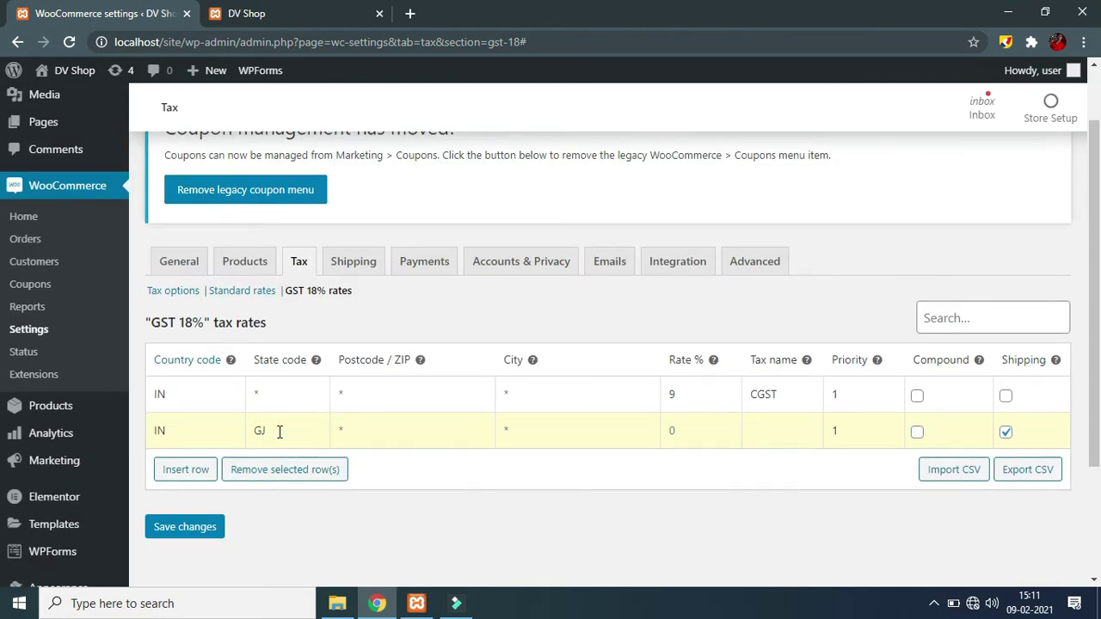
# Step: Set the GJ row's rate to 9%, tax name to SGST and priority to 2, leaving postcode and city blank
pyautogui.click(391, 435)
pyautogui.click(551, 441)
pyautogui.click(685, 428)
pyautogui.click(775, 425)
pyautogui.write('SGST')
pyautogui.scroll(2, 857, 432)
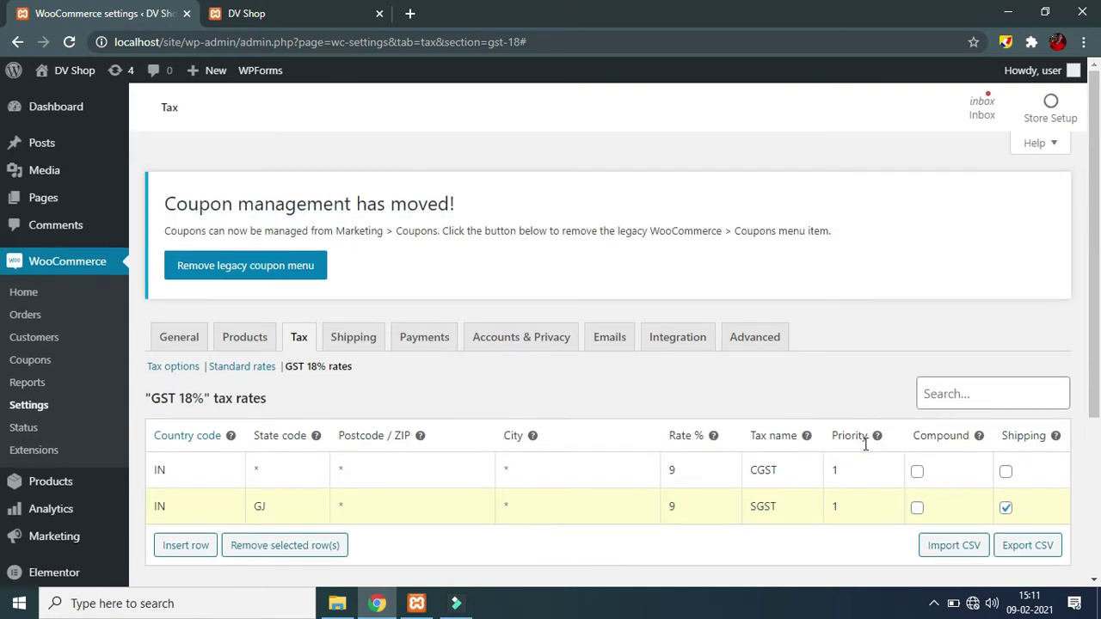
pyautogui.click(889, 502)
pyautogui.scroll(-2, 1001, 514)
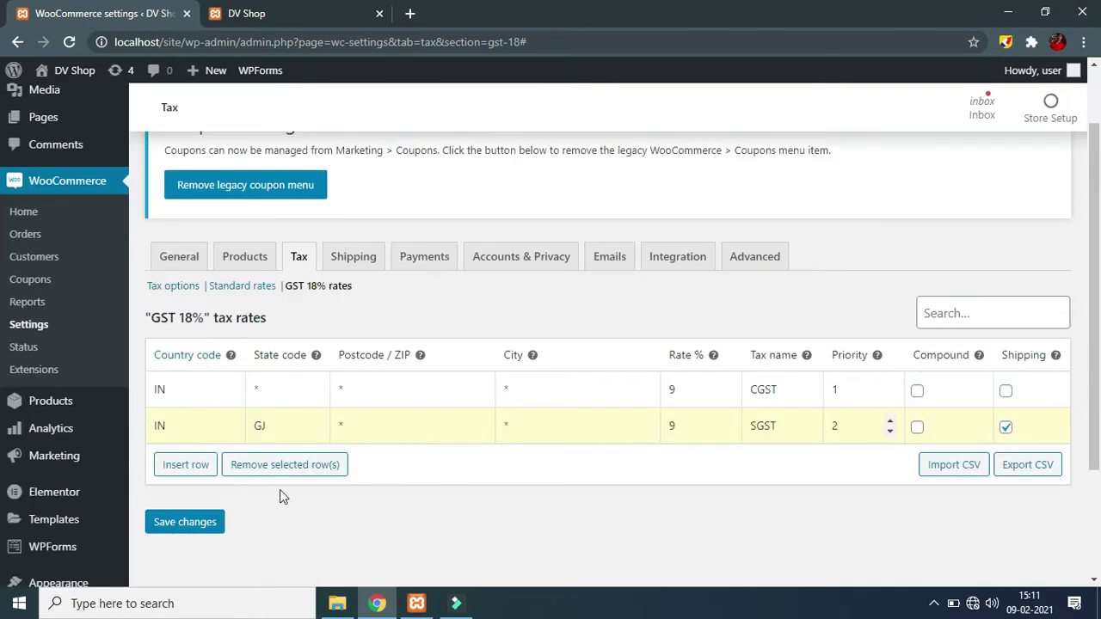
# Step: Insert a third tax rate row with country code IN and state code UP
pyautogui.click(186, 468)
pyautogui.scroll(-2, 224, 441)
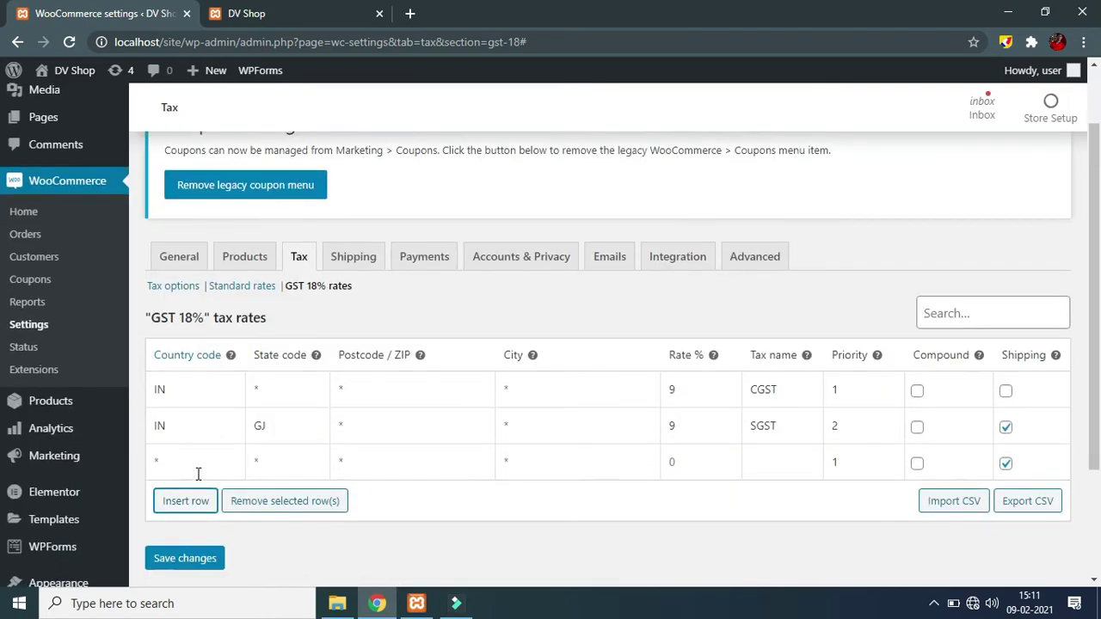
pyautogui.click(194, 465)
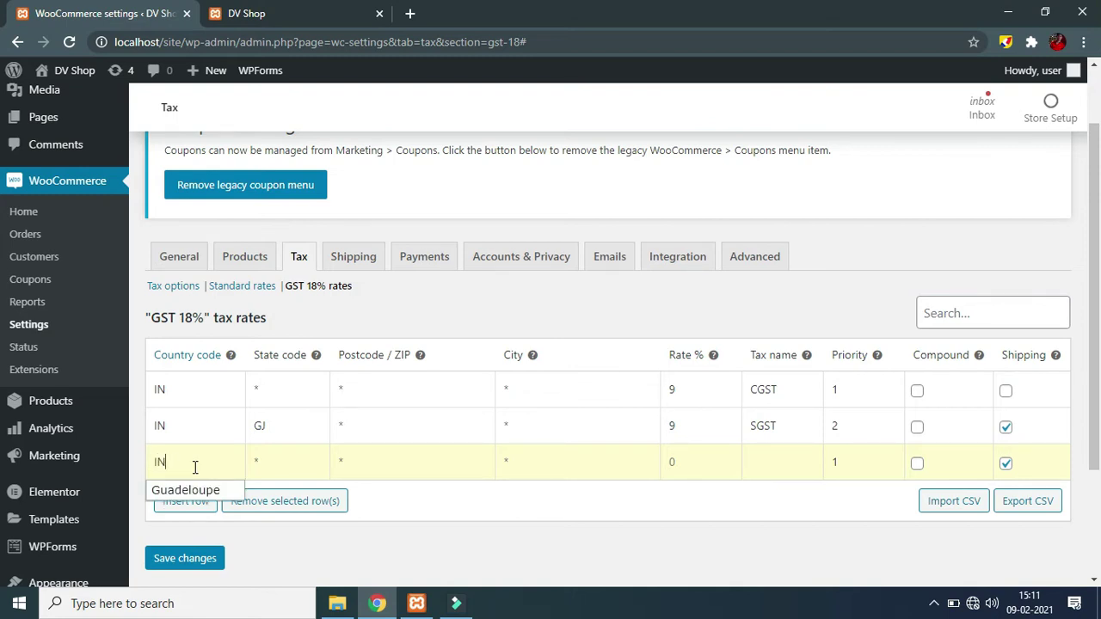
pyautogui.scroll(-2, 229, 526)
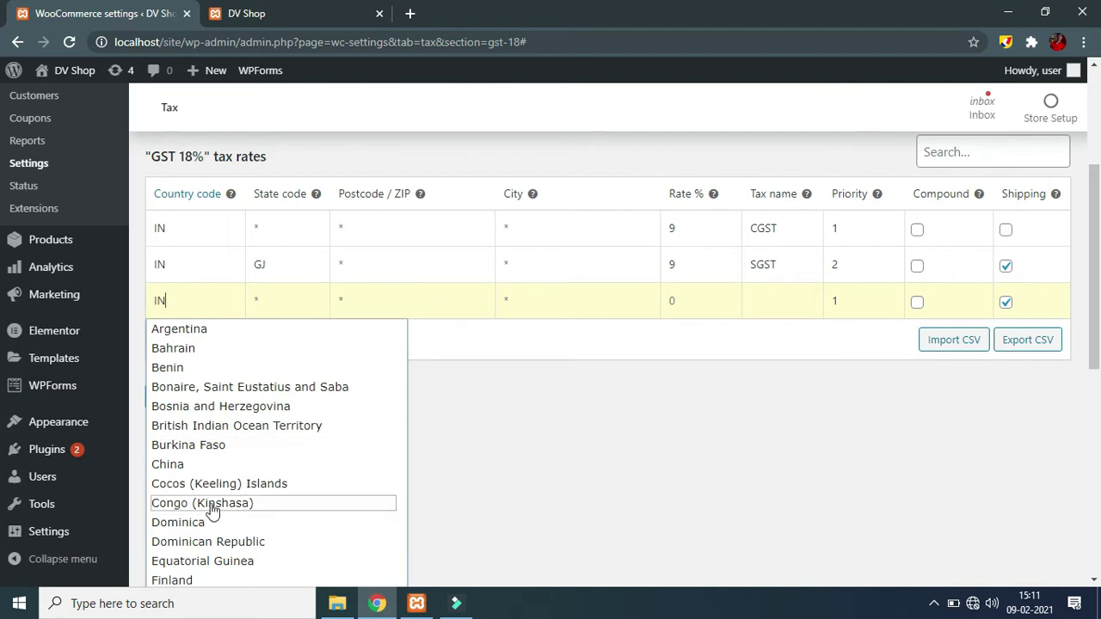
pyautogui.scroll(-1, 212, 510)
pyautogui.click(189, 560)
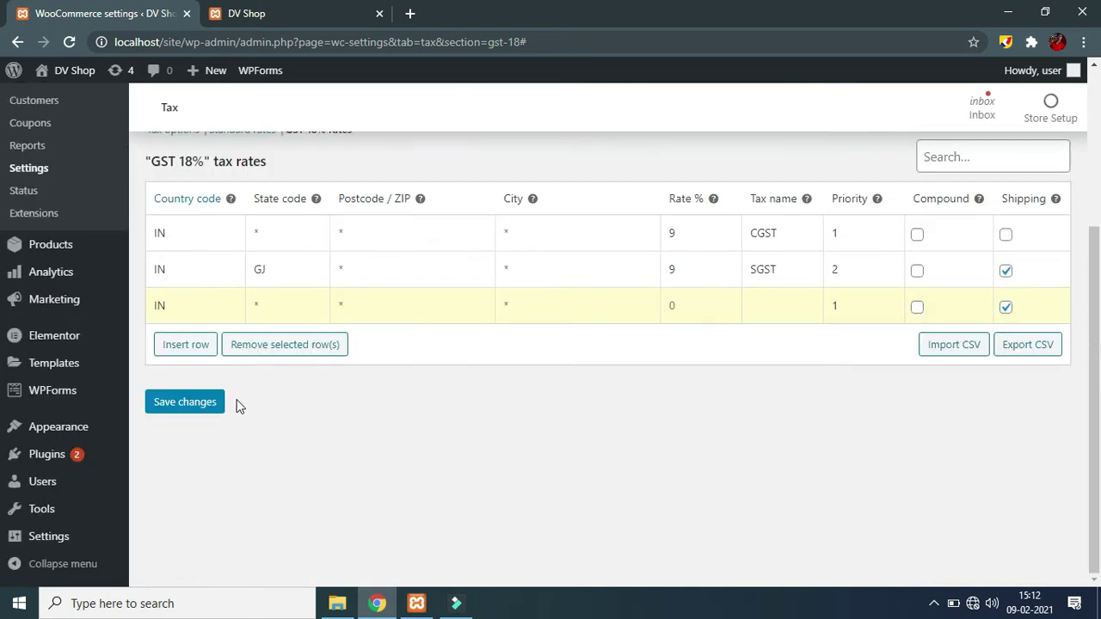
pyautogui.click(284, 294)
pyautogui.write('UP')
# Step: Set the UP row's rate to 9%, tax name to SGST and priority to 2
pyautogui.click(372, 302)
pyautogui.click(527, 296)
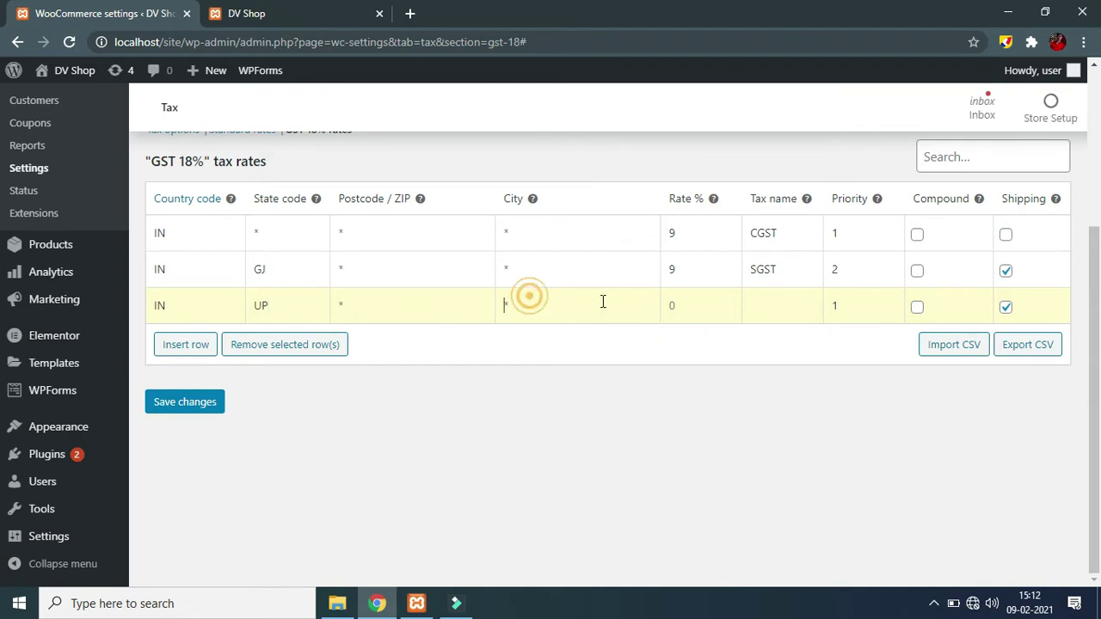
pyautogui.click(686, 305)
pyautogui.write('9')
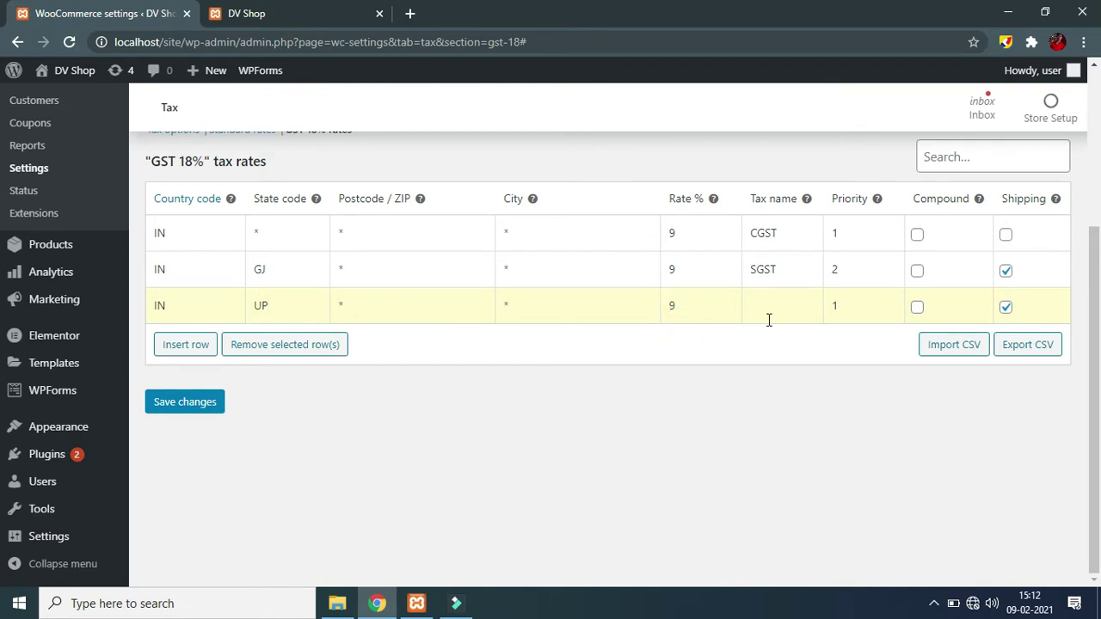
pyautogui.click(788, 306)
# Step: Insert a fourth tax rate row with country code IN and state code RJ
pyautogui.click(168, 347)
pyautogui.scroll(-1, 482, 398)
pyautogui.scroll(-2, 427, 393)
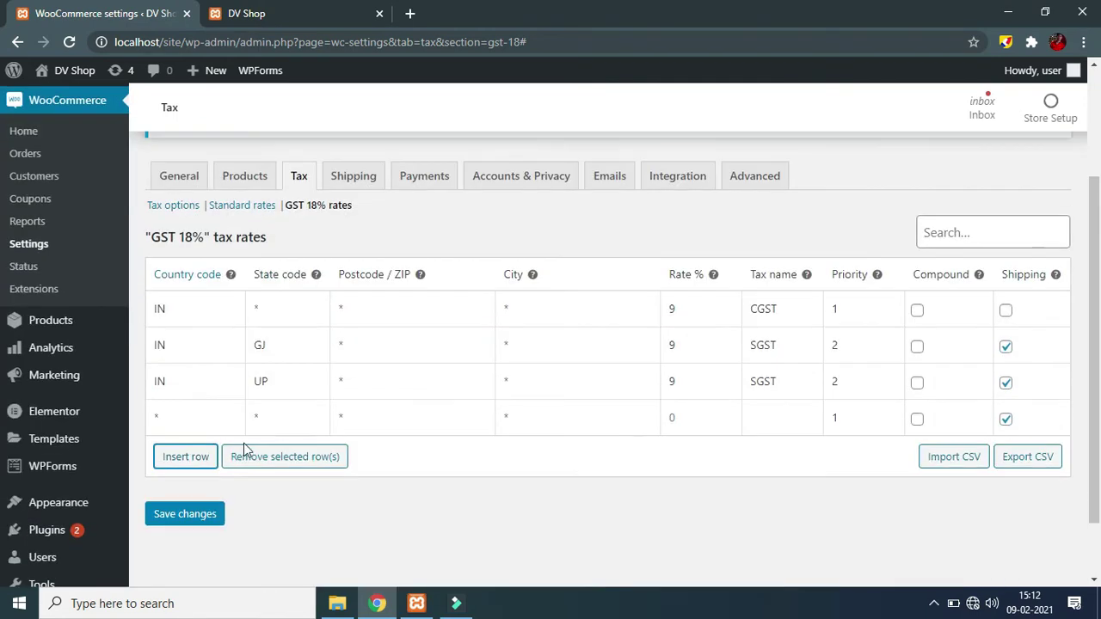
pyautogui.click(209, 417)
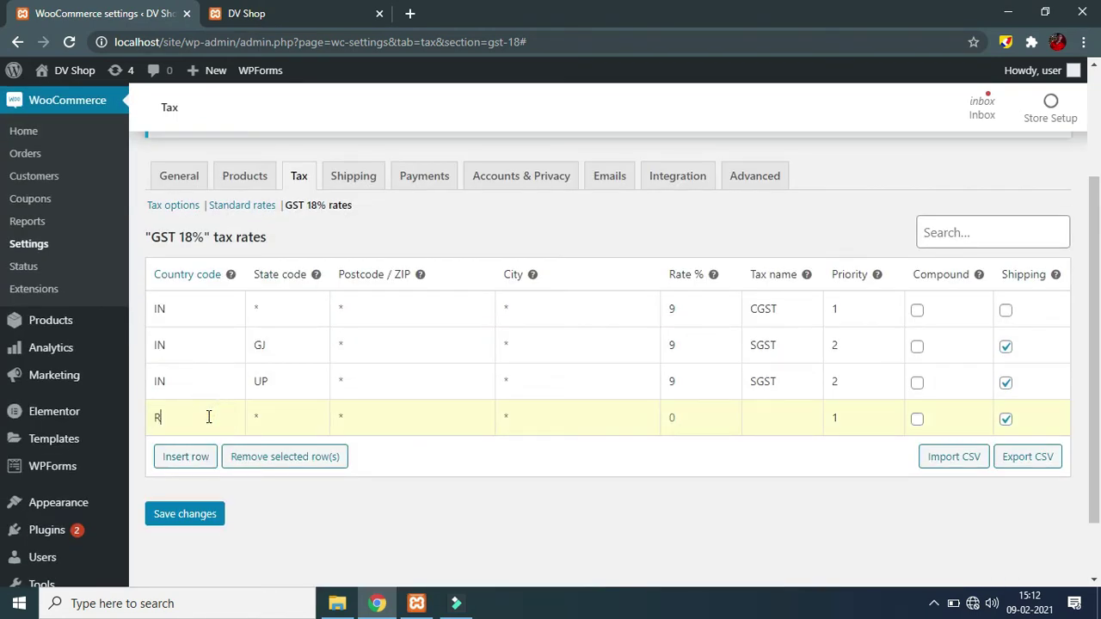
pyautogui.write('IN')
pyautogui.scroll(-2, 202, 467)
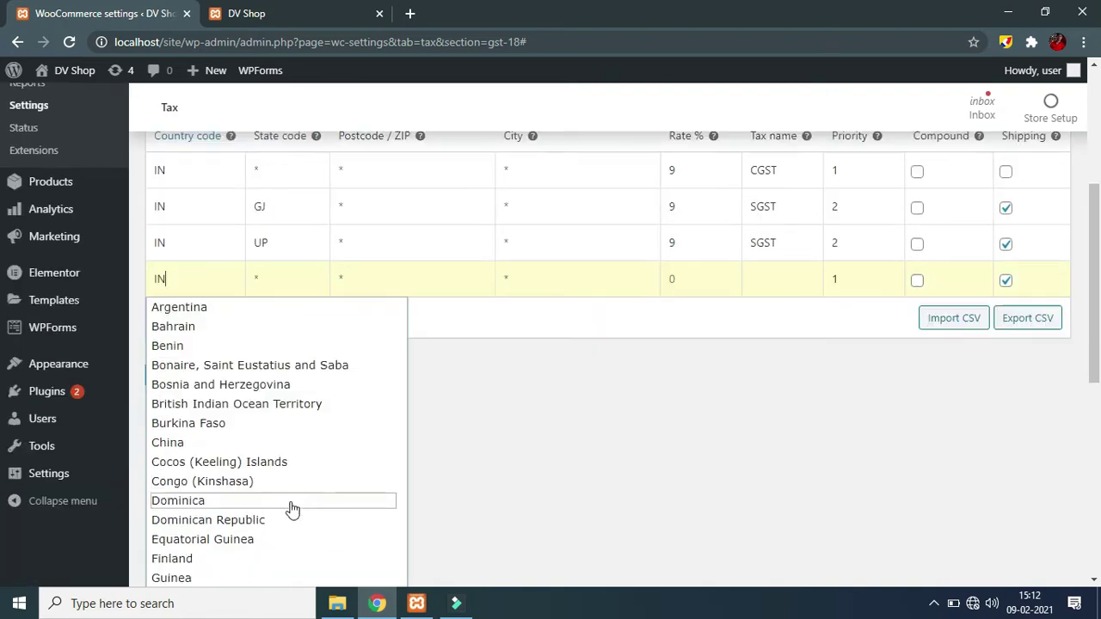
pyautogui.scroll(-1, 216, 508)
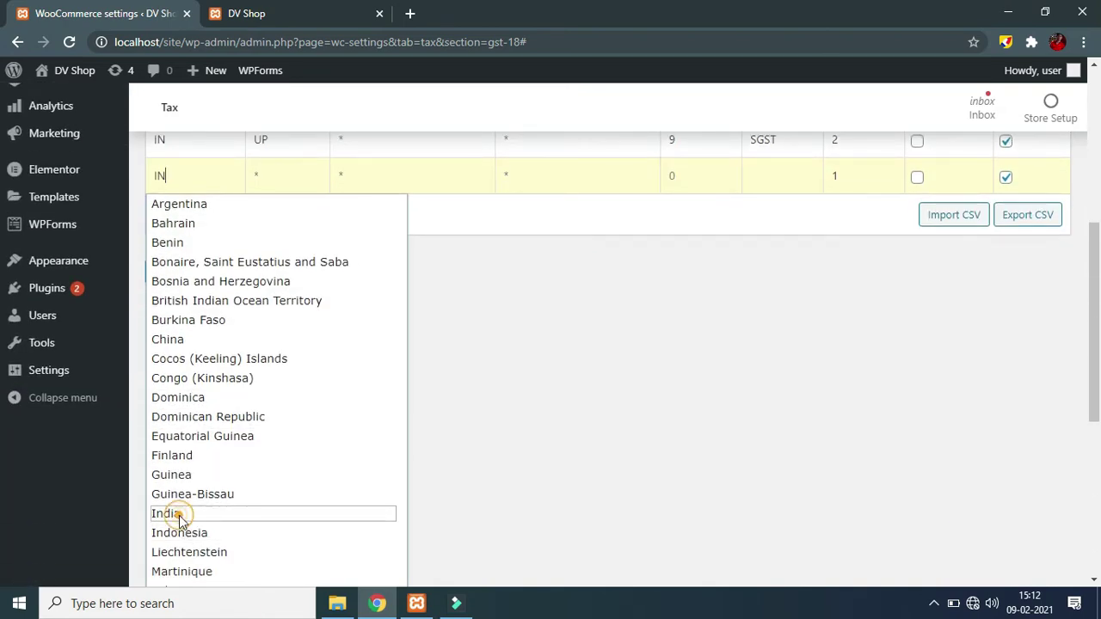
pyautogui.click(177, 516)
pyautogui.click(270, 346)
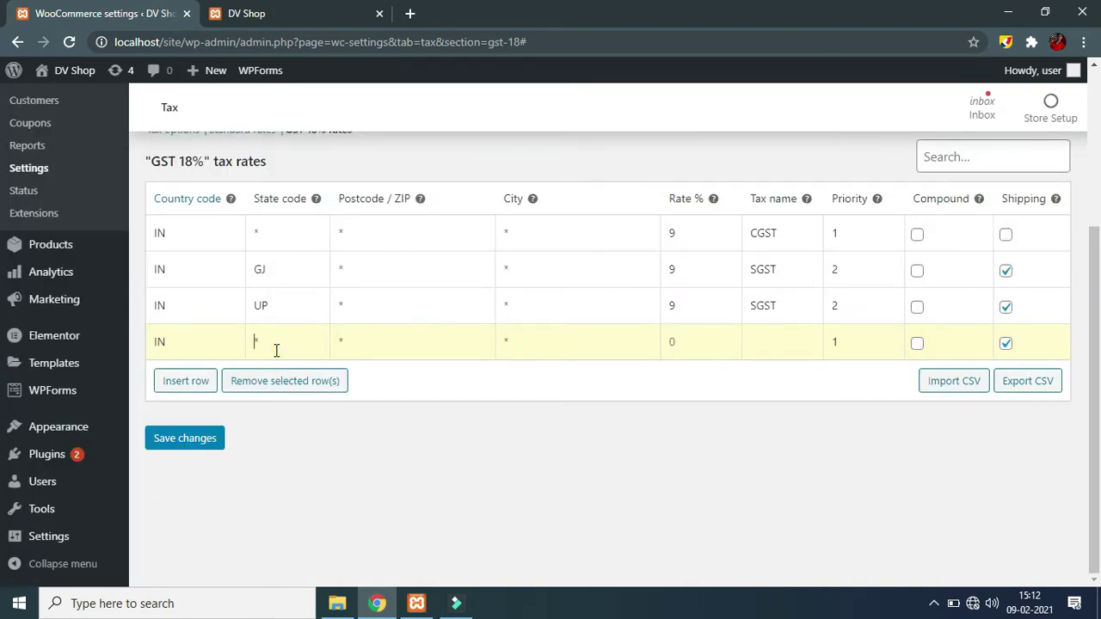
pyautogui.write('RJ')
# Step: Set the RJ row's rate to 9%, tax name to SGST and priority to 2
pyautogui.click(389, 337)
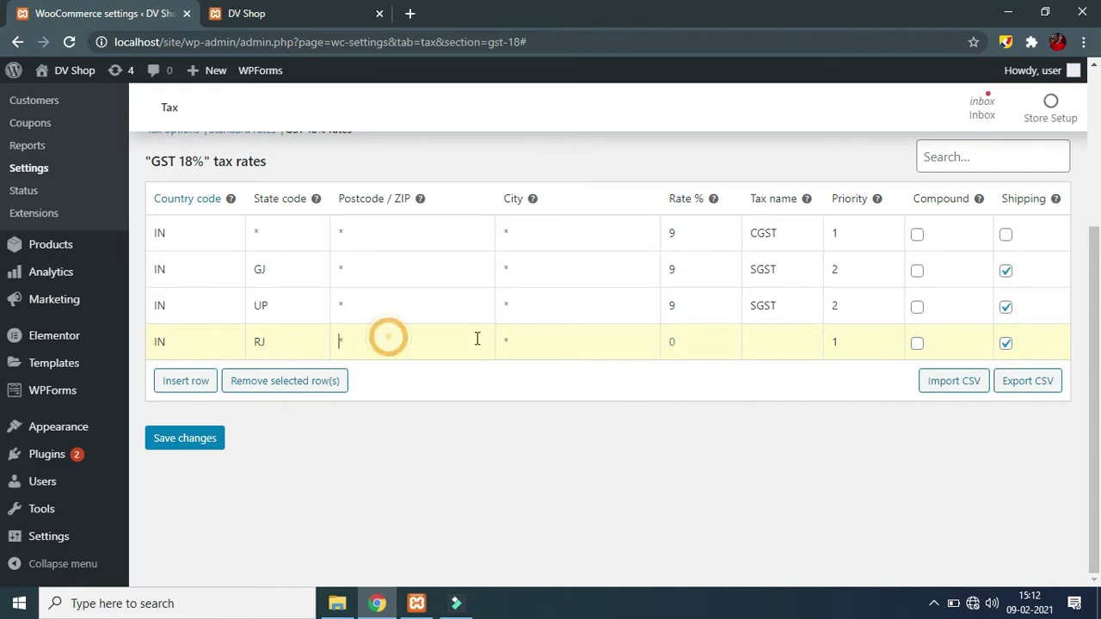
pyautogui.click(517, 335)
pyautogui.click(695, 343)
pyautogui.write('9')
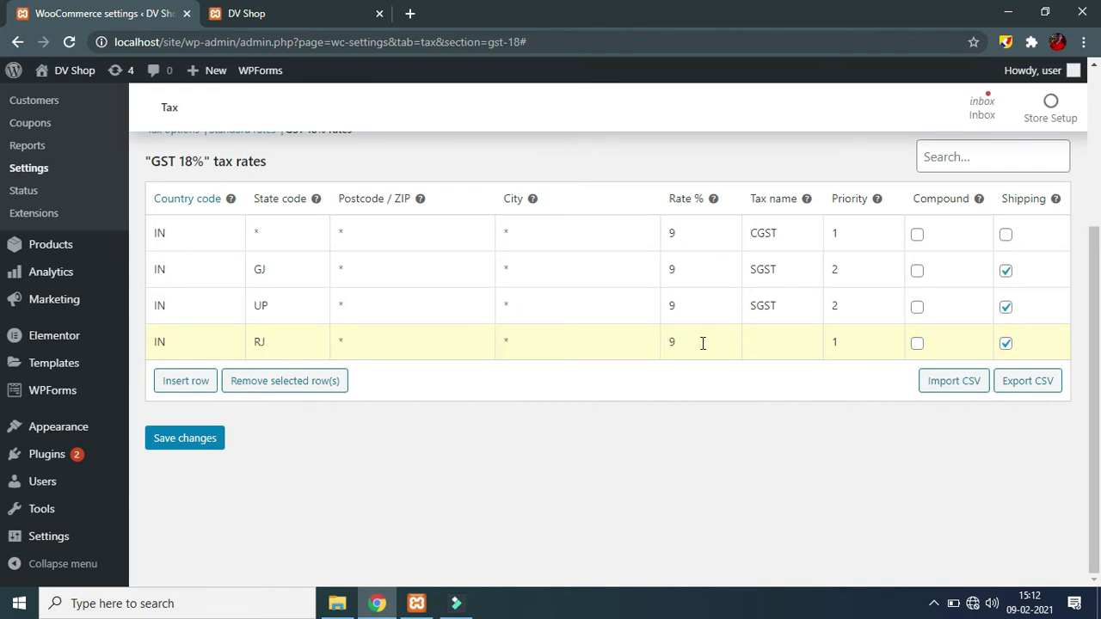
pyautogui.click(764, 342)
pyautogui.doubleClick(843, 343)
pyautogui.write('2')
# Step: Insert a fifth tax rate row with country code IN and state code MH
pyautogui.click(190, 383)
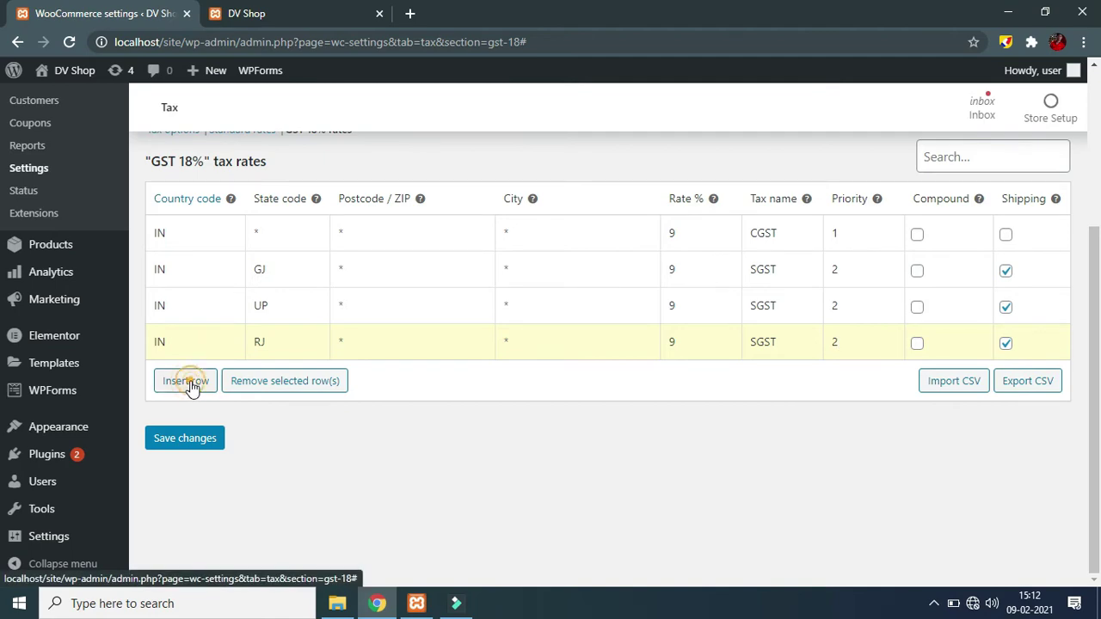
pyautogui.scroll(-2, 258, 364)
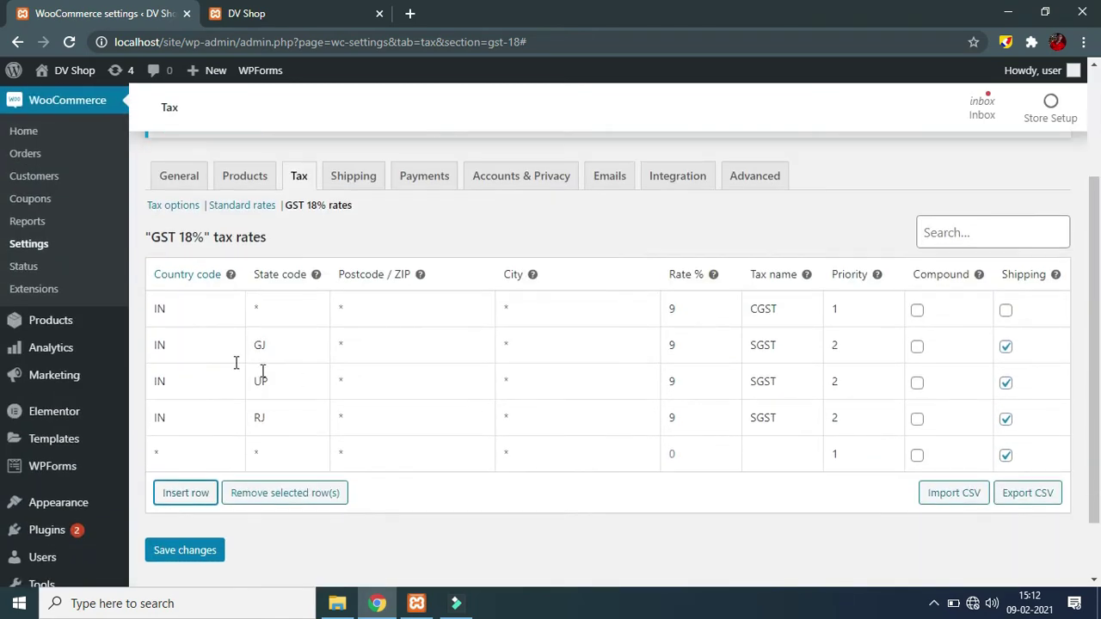
pyautogui.click(188, 456)
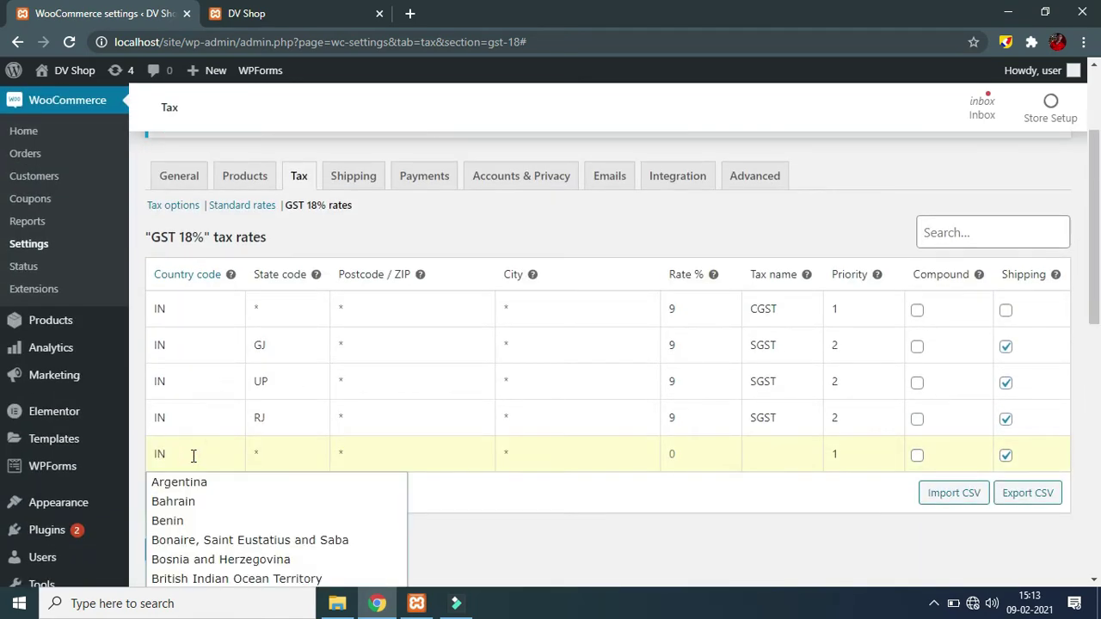
pyautogui.scroll(-3, 229, 459)
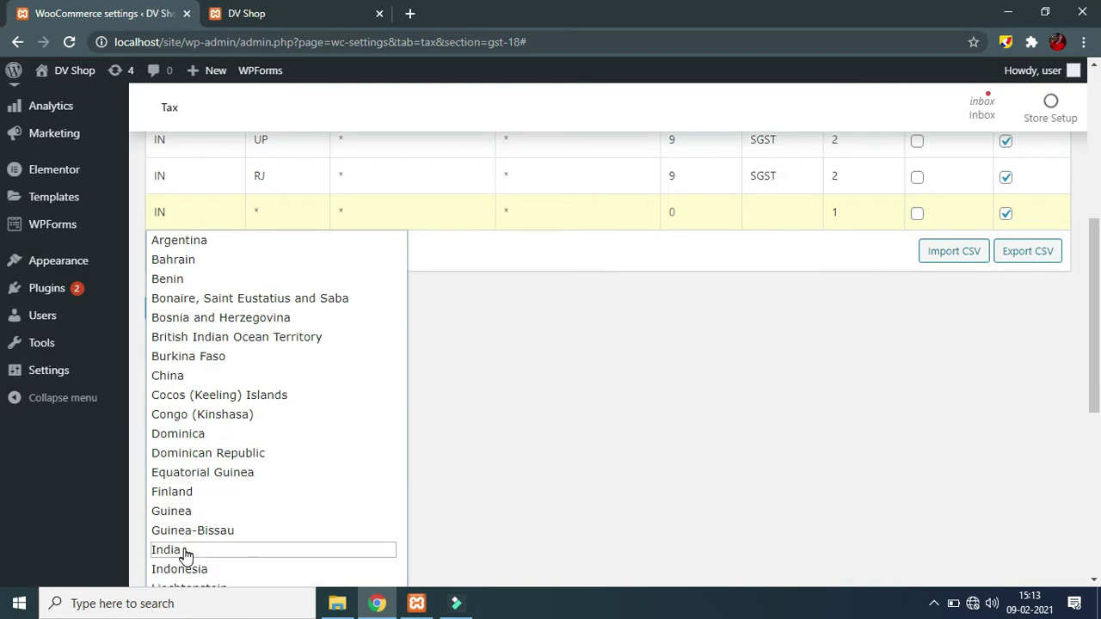
pyautogui.click(180, 552)
pyautogui.scroll(2, 270, 367)
pyautogui.click(291, 392)
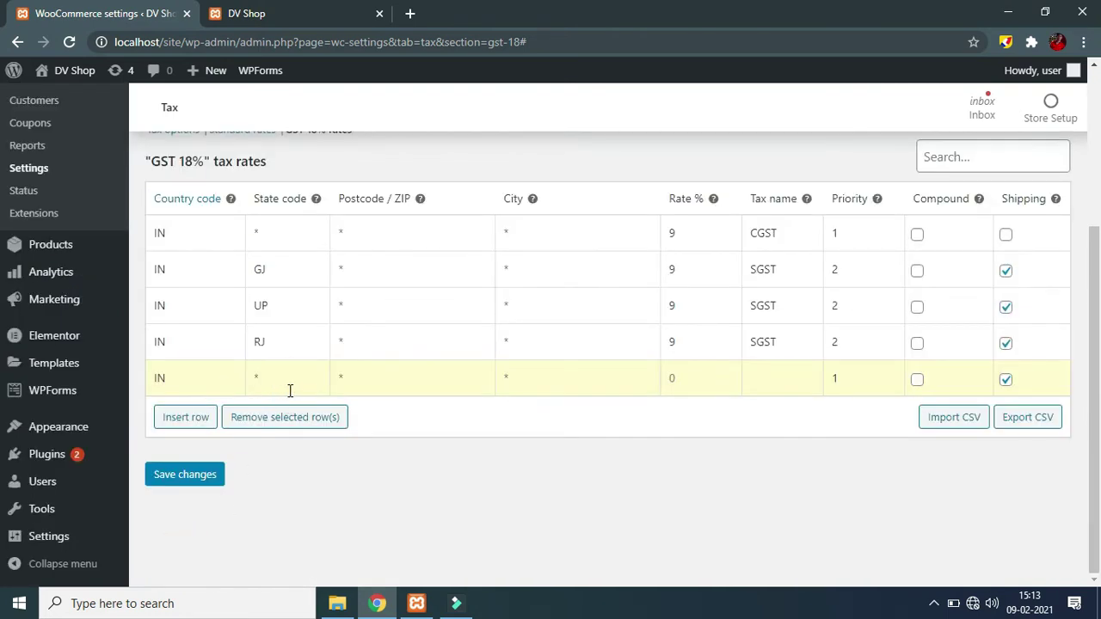
pyautogui.write('MH')
# Step: Set the MH row's rate to 9%, tax name to SGST and priority to 2, and save the tax rates
pyautogui.click(388, 378)
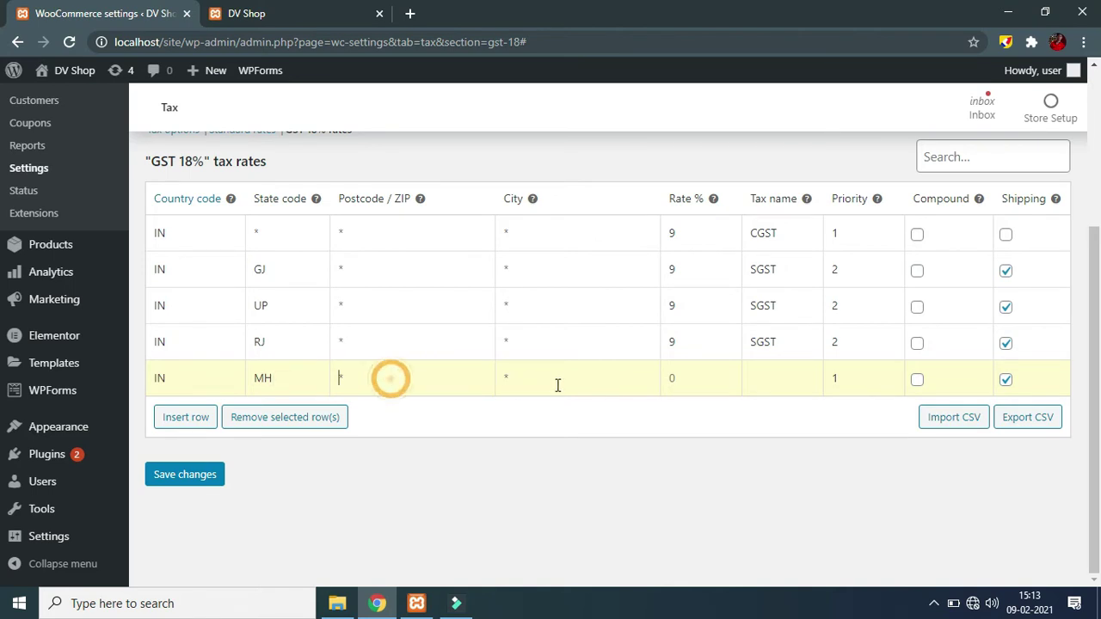
pyautogui.click(567, 383)
pyautogui.click(695, 378)
pyautogui.write('9')
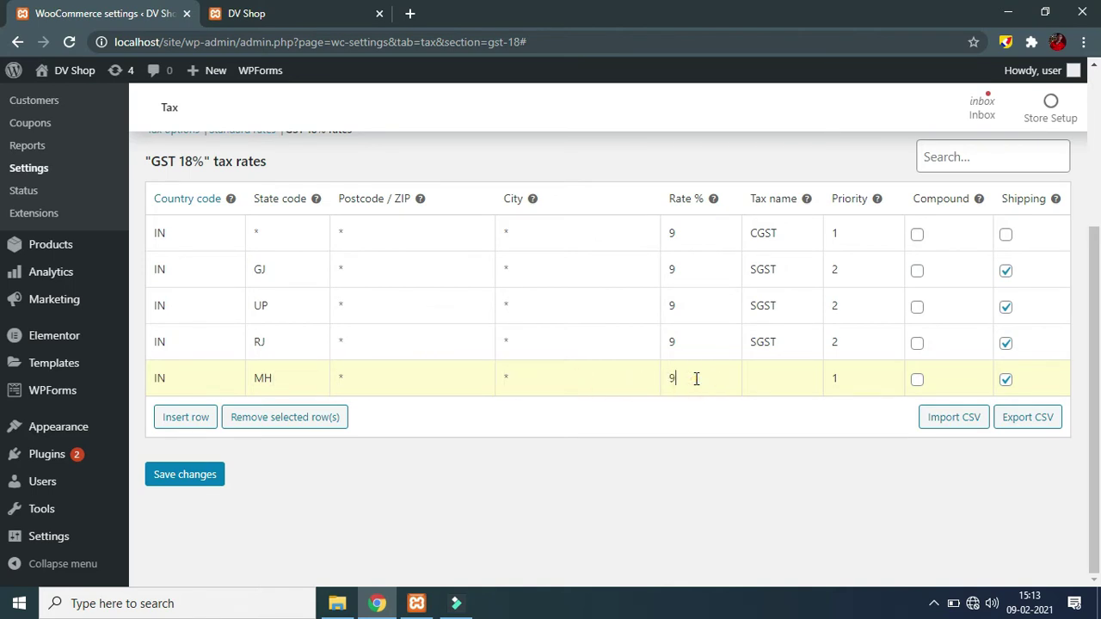
pyautogui.click(777, 376)
pyautogui.write('SGT')
pyautogui.press('BackSpace')
pyautogui.doubleClick(860, 381)
pyautogui.write('2')
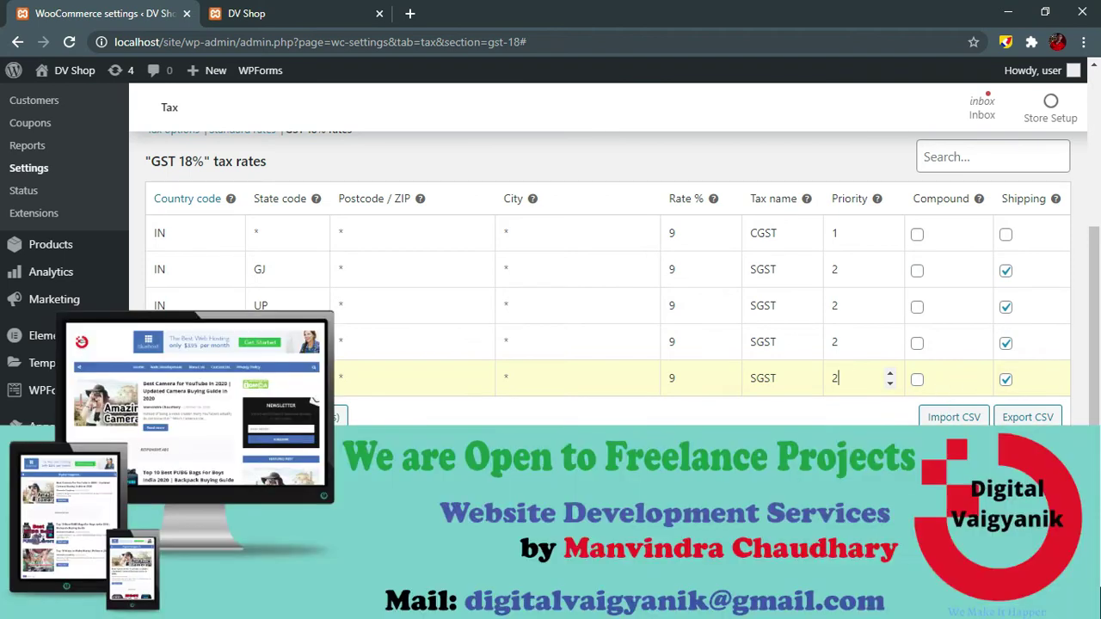
pyautogui.press('Return')
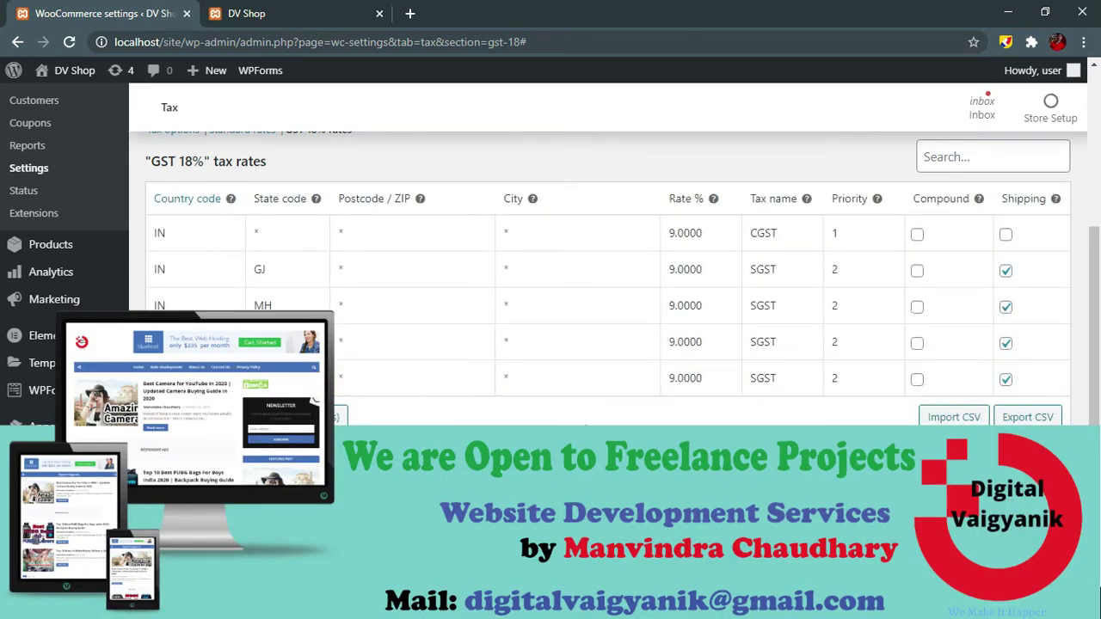
# Step: Review the tax names and priorities of the CGST row and the state SGST rows in the saved table
pyautogui.click(259, 235)
pyautogui.click(861, 232)
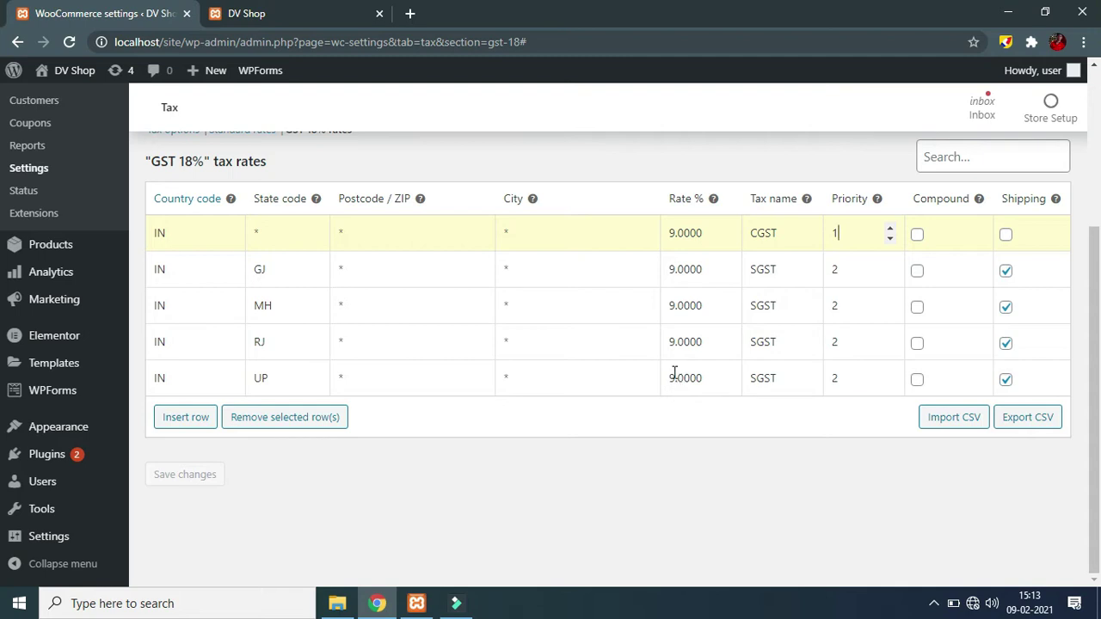
pyautogui.click(762, 244)
pyautogui.click(761, 269)
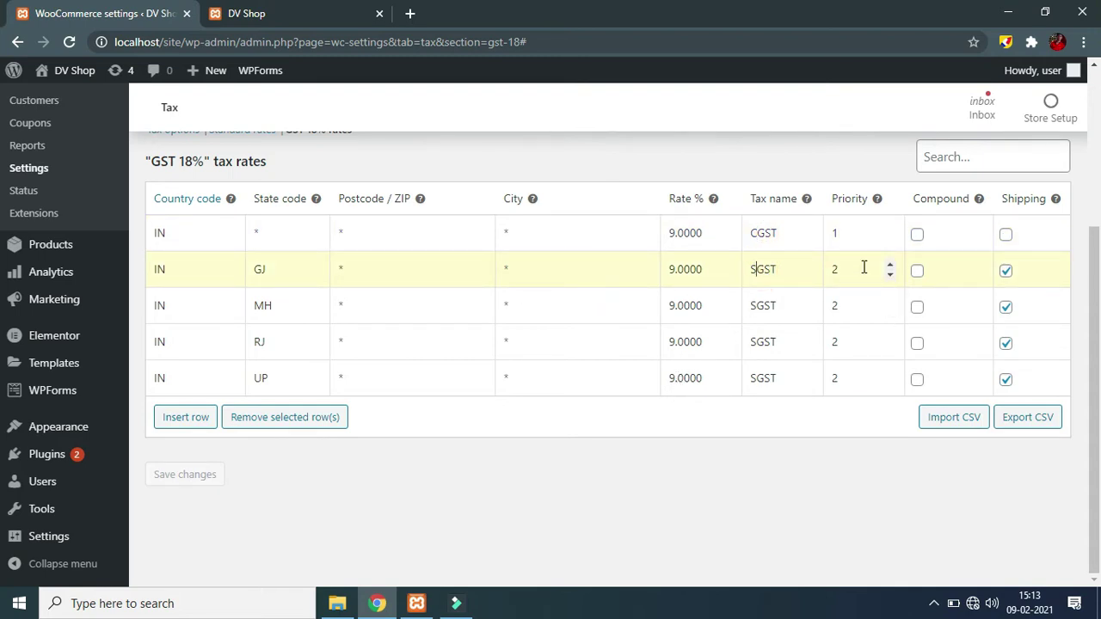
pyautogui.click(841, 232)
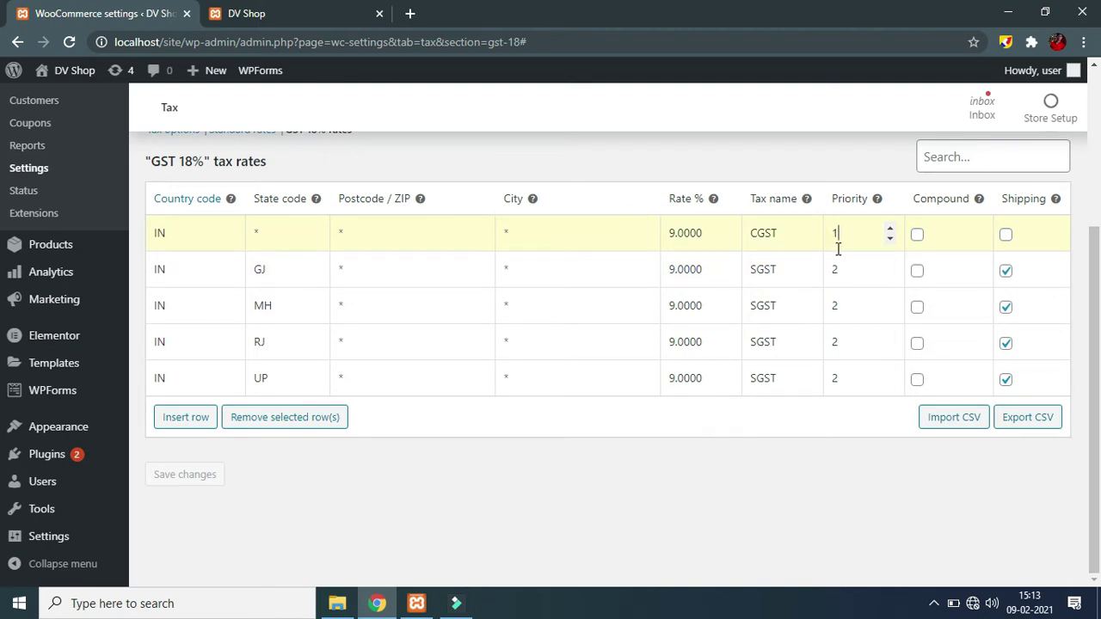
pyautogui.moveTo(840, 232); pyautogui.dragTo(816, 234)
pyautogui.click(846, 232)
pyautogui.click(835, 269)
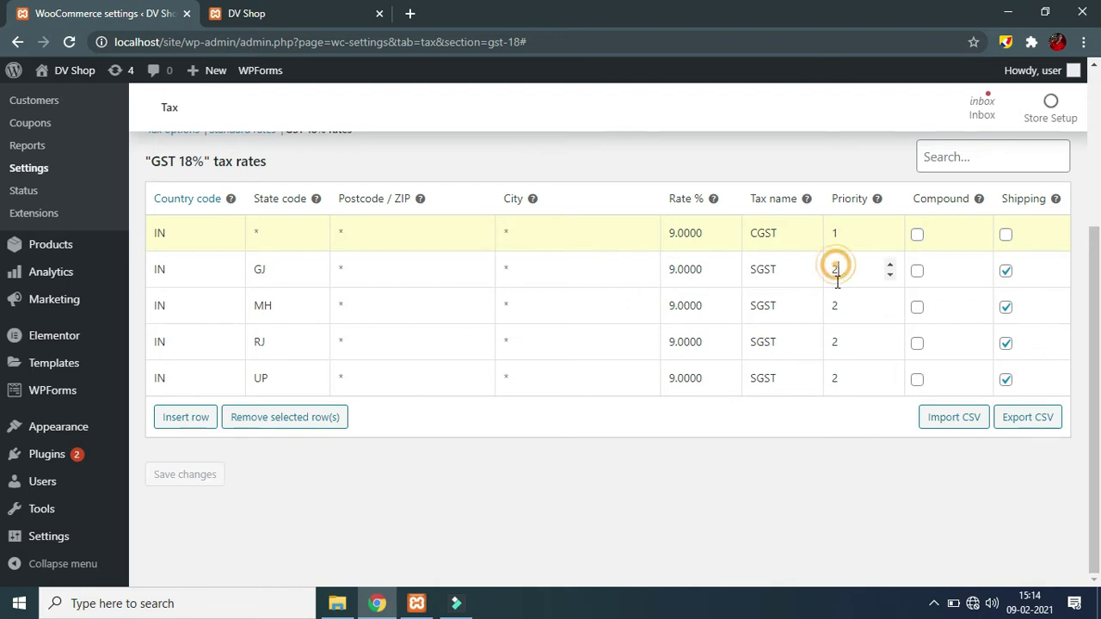
# Step: Try priority 1 on the UP row's SGST rate, and restore it to 2
pyautogui.doubleClick(845, 377)
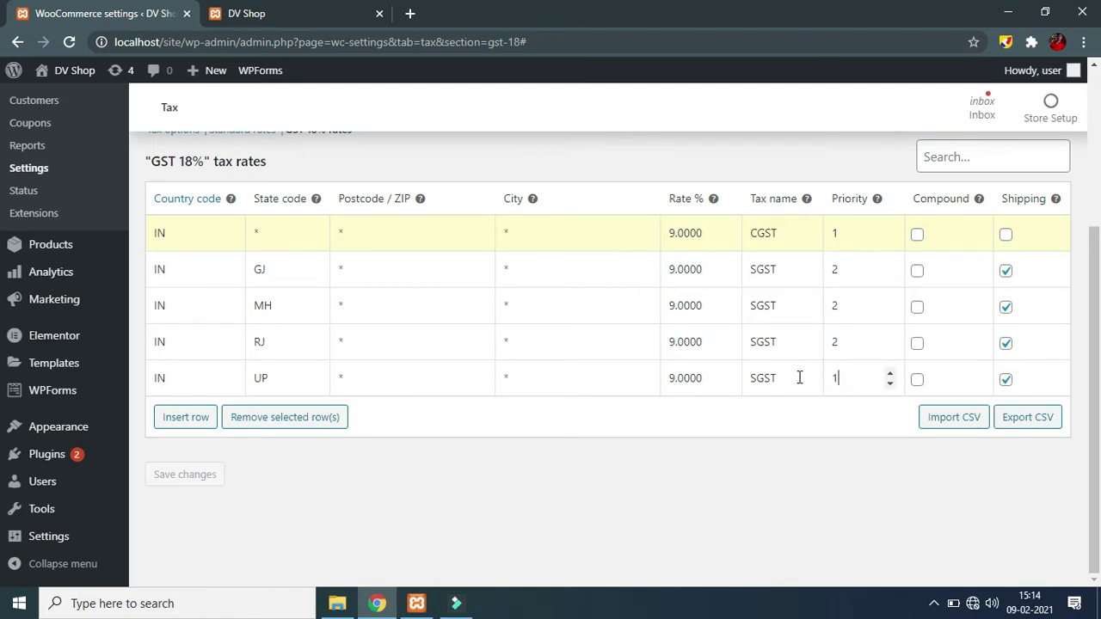
pyautogui.write('1')
pyautogui.click(835, 230)
pyautogui.click(864, 378)
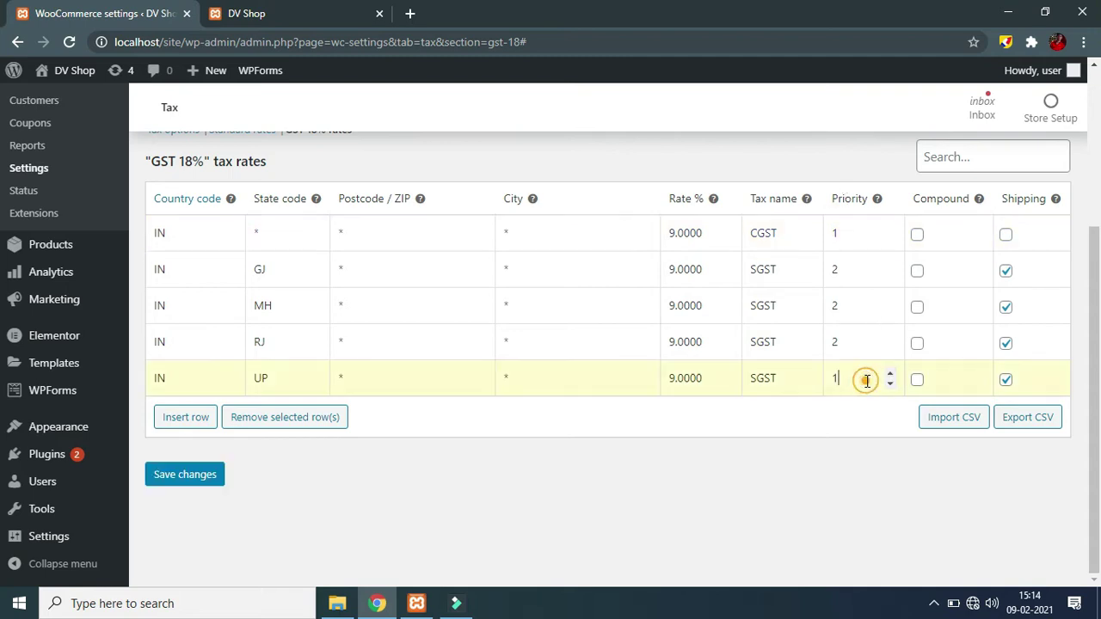
pyautogui.doubleClick(861, 381)
pyautogui.write('2')
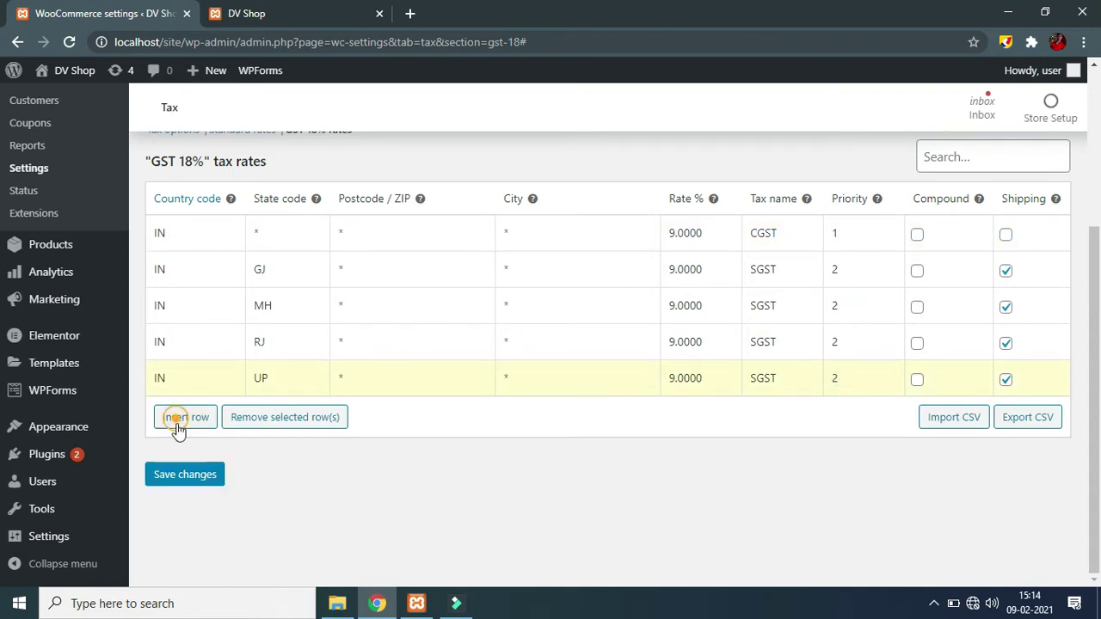
# Step: Insert a sixth tax rate row with country code IN and Delhi (DL) as the state code
pyautogui.click(180, 422)
pyautogui.scroll(-3, 362, 514)
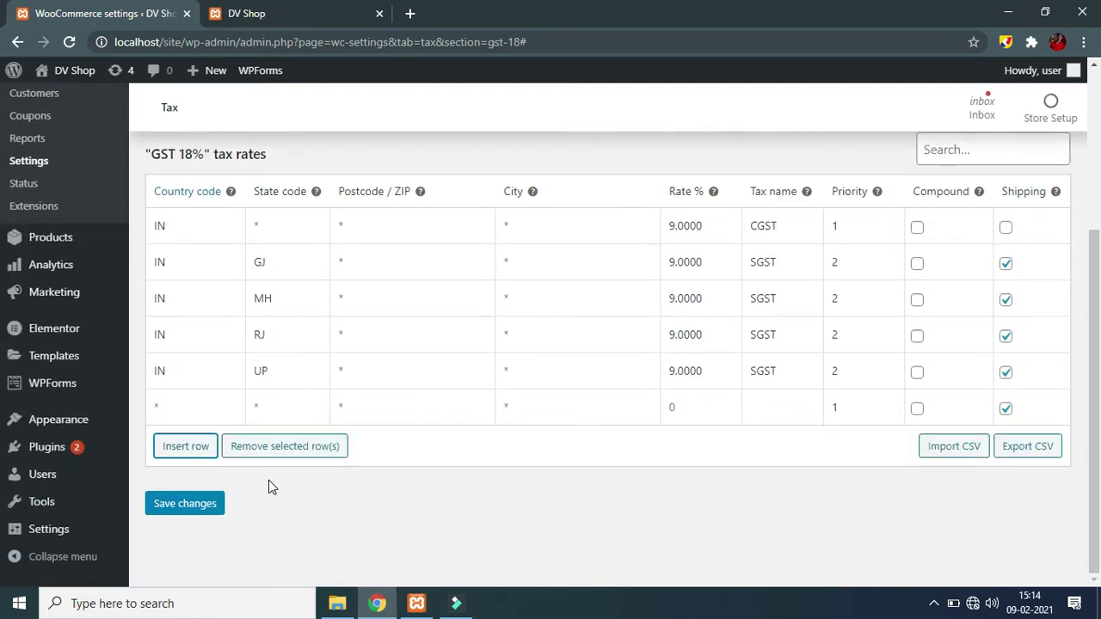
pyautogui.click(201, 418)
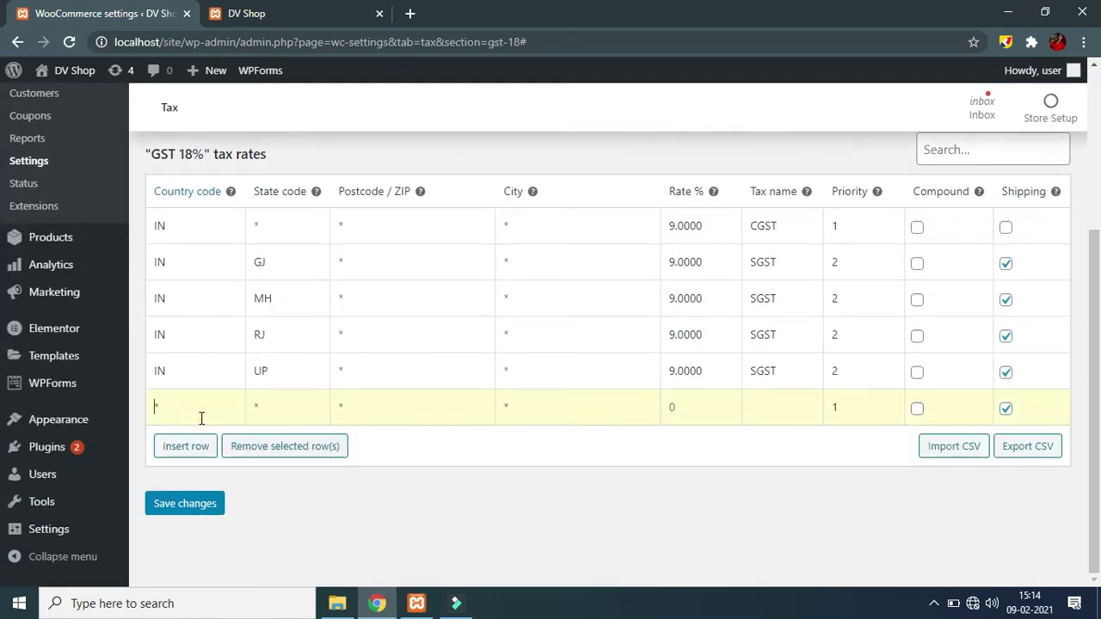
pyautogui.write('IN')
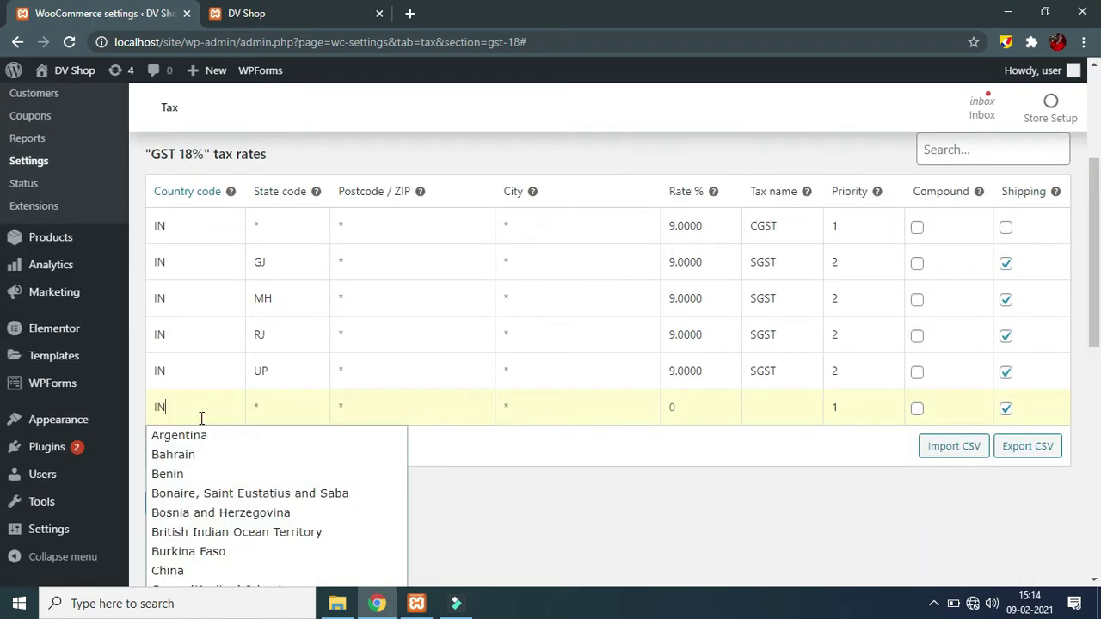
pyautogui.click(259, 408)
pyautogui.write('Delh')
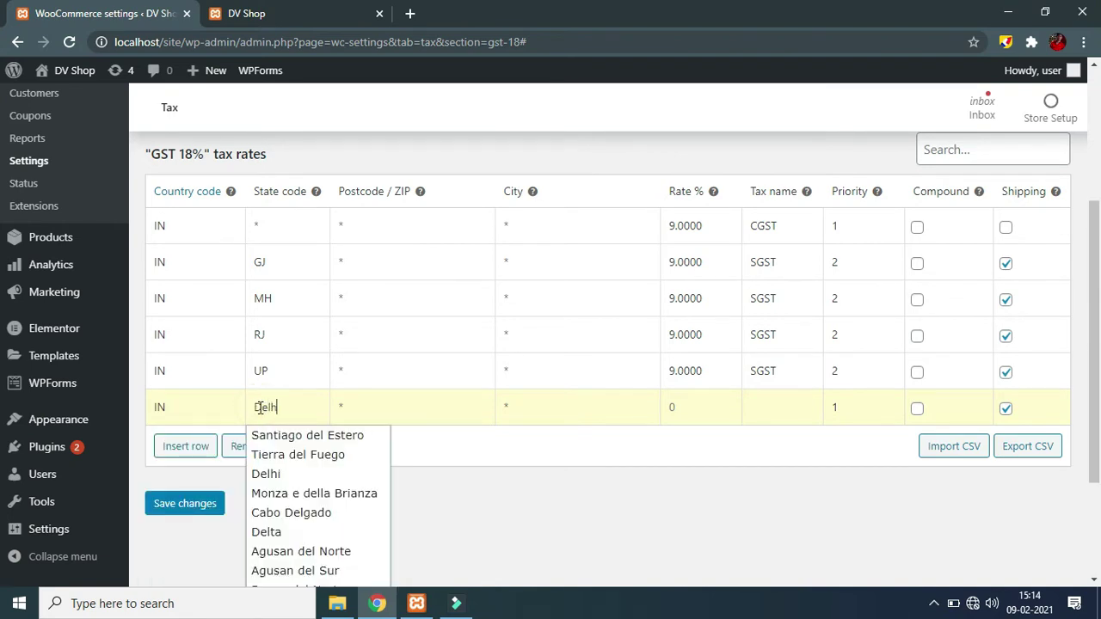
pyautogui.write('i')
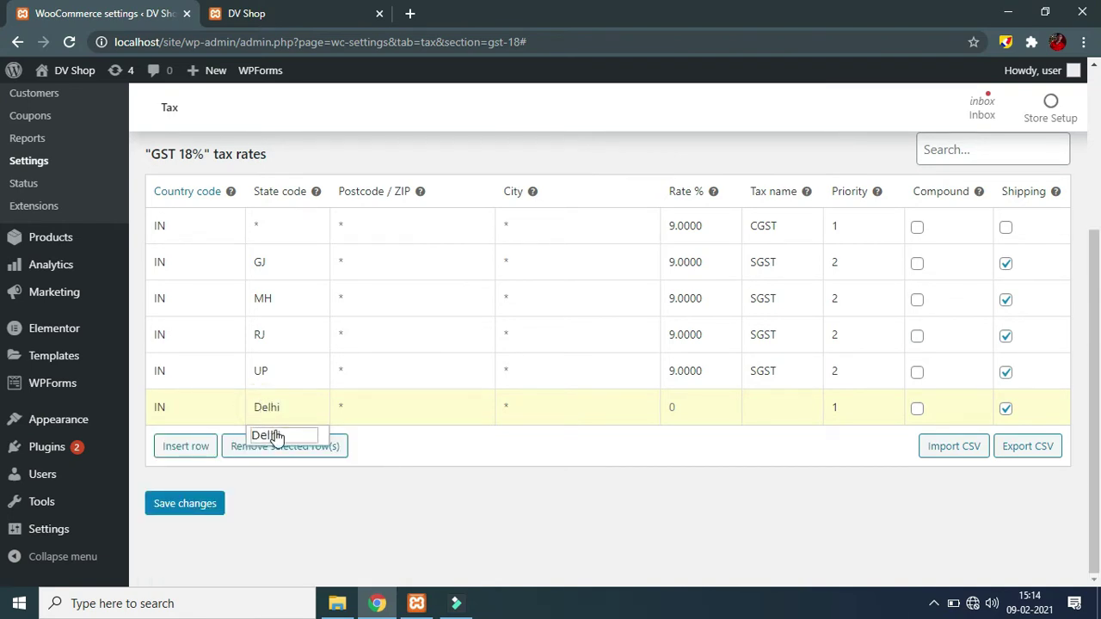
pyautogui.click(276, 434)
# Step: Set the DL row's rate to 9%, tax name to CGST and priority to 3, and save the tax rates
pyautogui.click(339, 418)
pyautogui.click(560, 396)
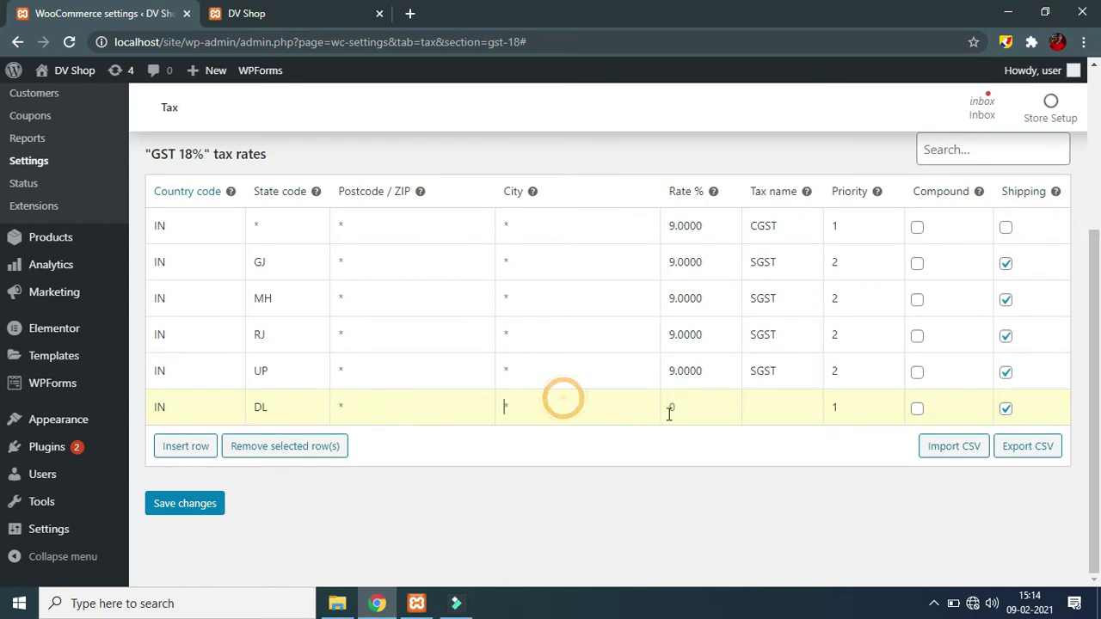
pyautogui.click(669, 411)
pyautogui.click(778, 414)
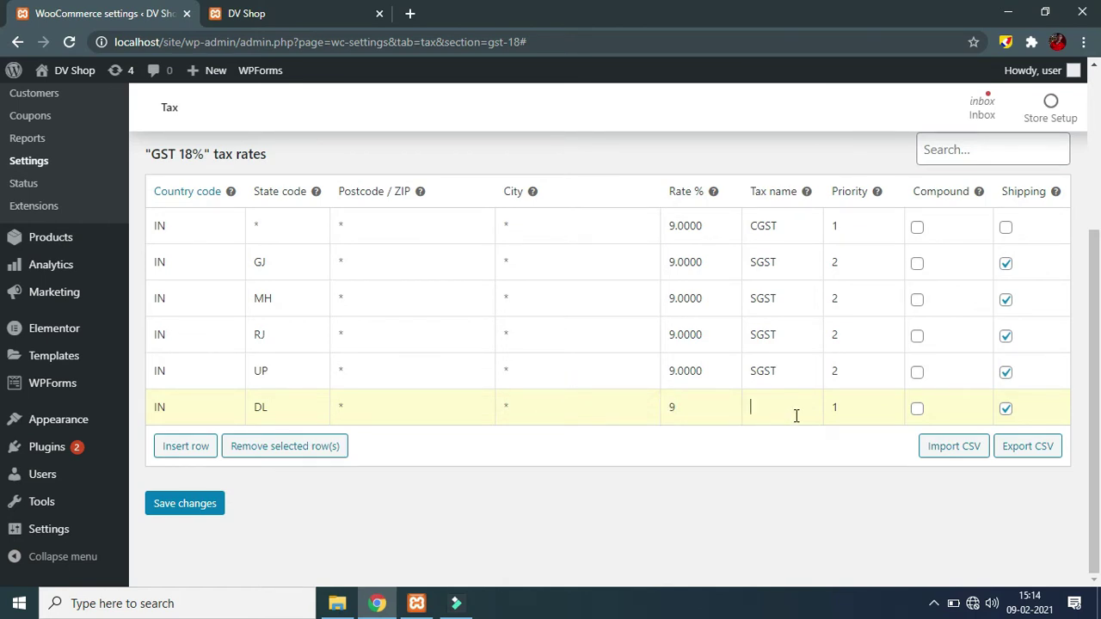
pyautogui.click(795, 416)
pyautogui.write('CGST')
pyautogui.doubleClick(855, 406)
pyautogui.write('3')
pyautogui.click(191, 503)
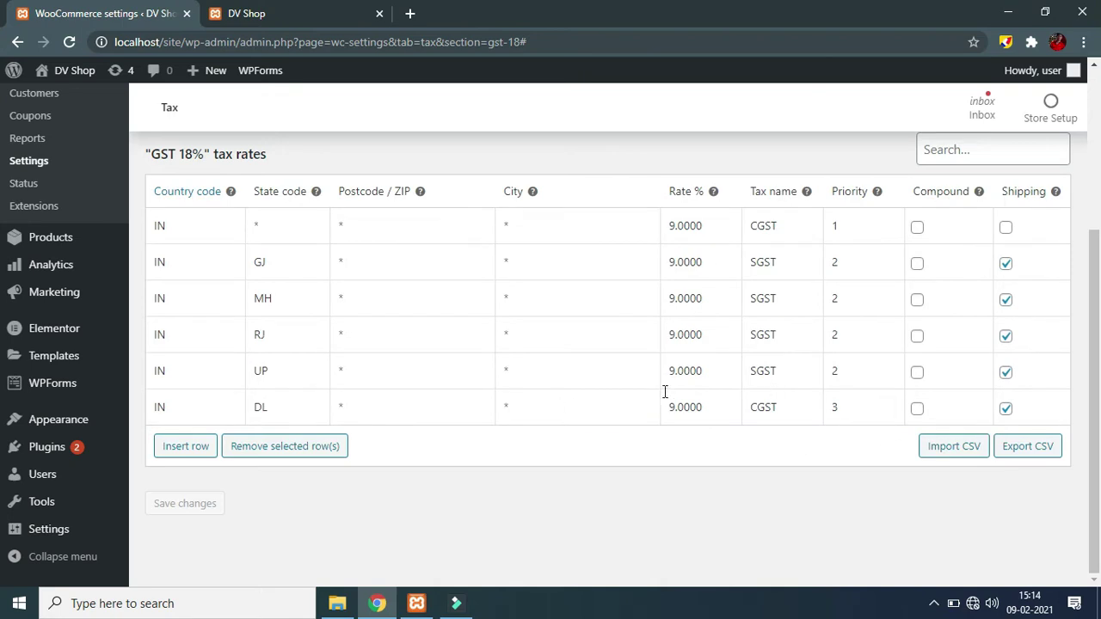
# Step: Review the rate and priority of the nationwide CGST row against the priorities of the state SGST rows
pyautogui.click(260, 226)
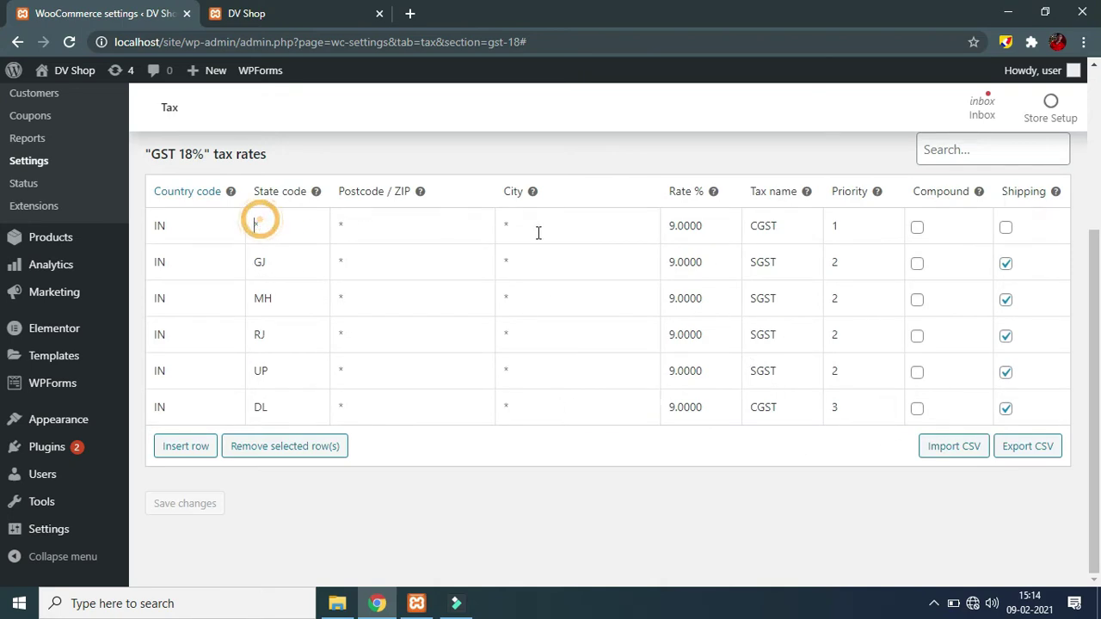
pyautogui.click(847, 226)
pyautogui.click(693, 226)
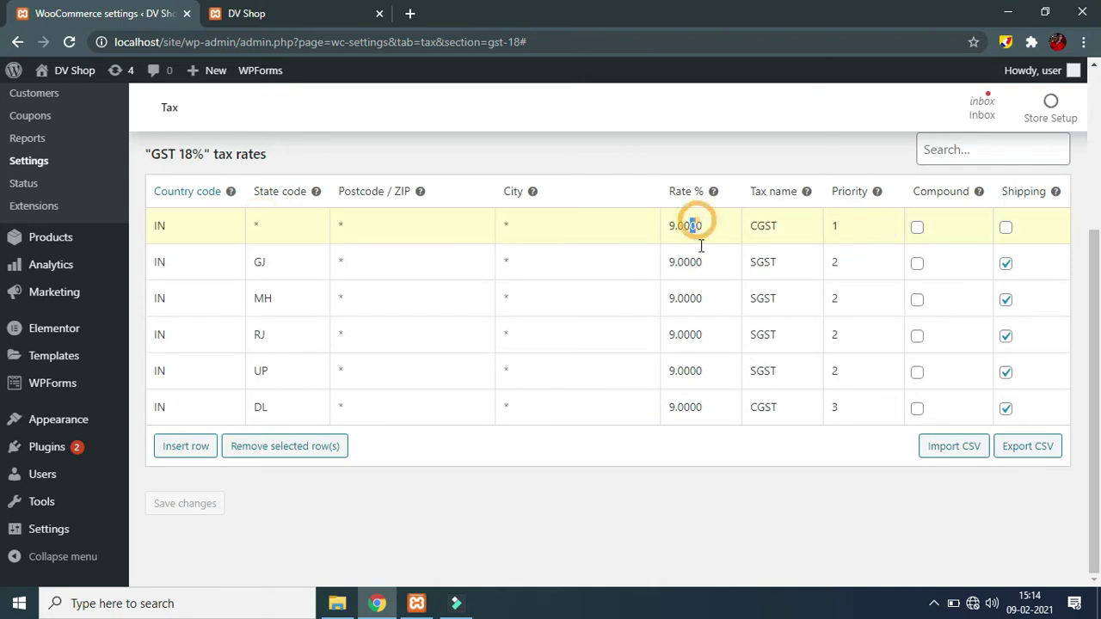
pyautogui.click(845, 261)
pyautogui.click(840, 298)
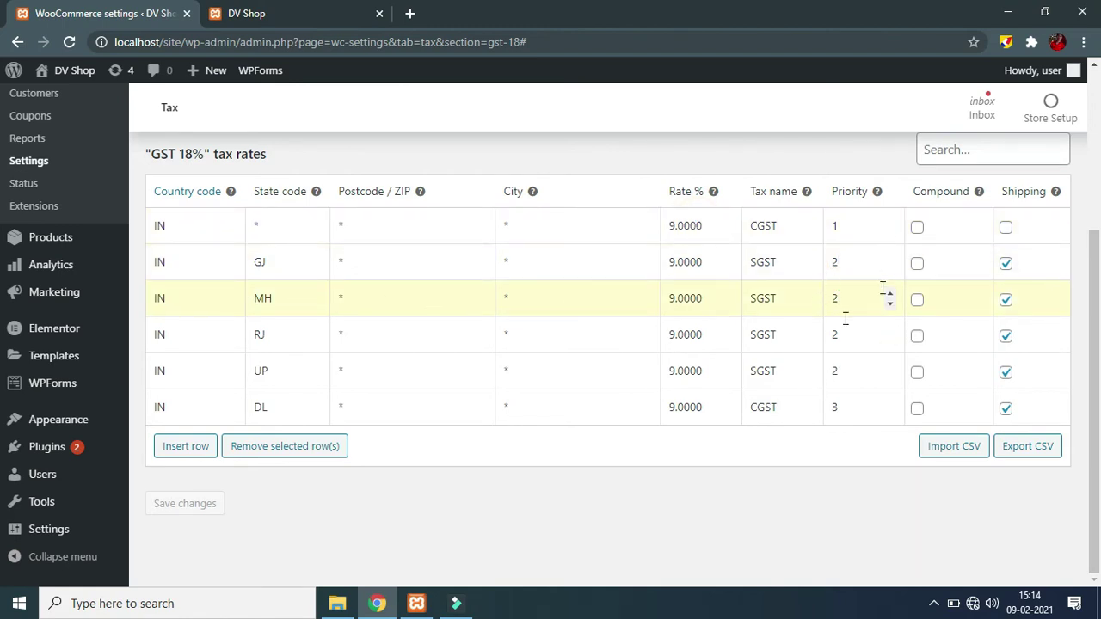
pyautogui.click(848, 263)
pyautogui.click(840, 300)
pyautogui.click(848, 369)
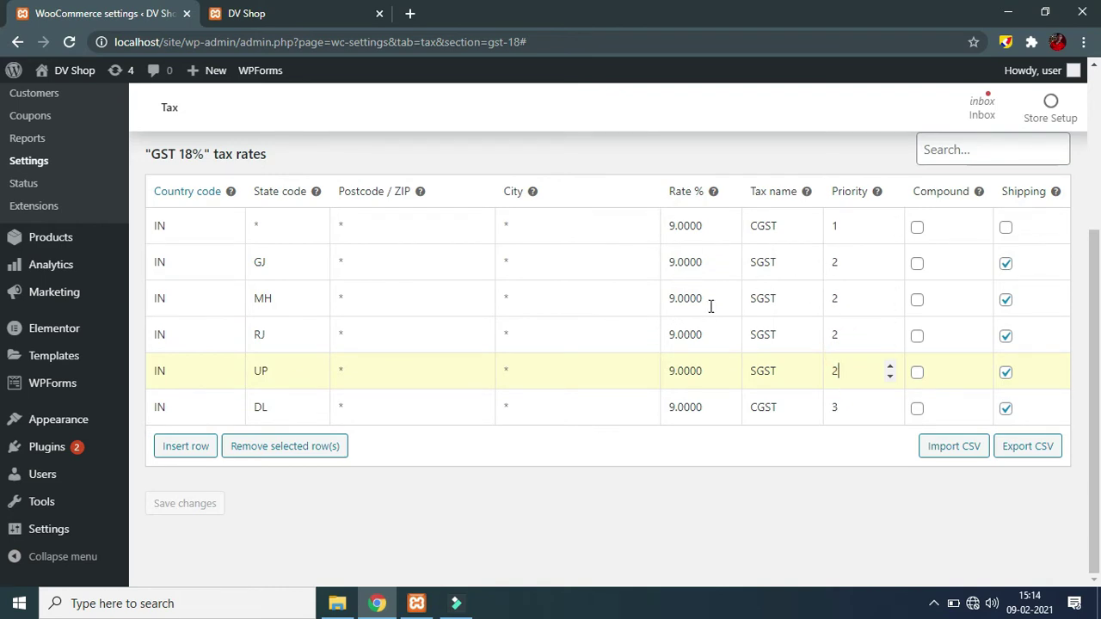
# Step: Compare the DL row's rate, tax name and priority with those of the other tax rows
pyautogui.click(843, 408)
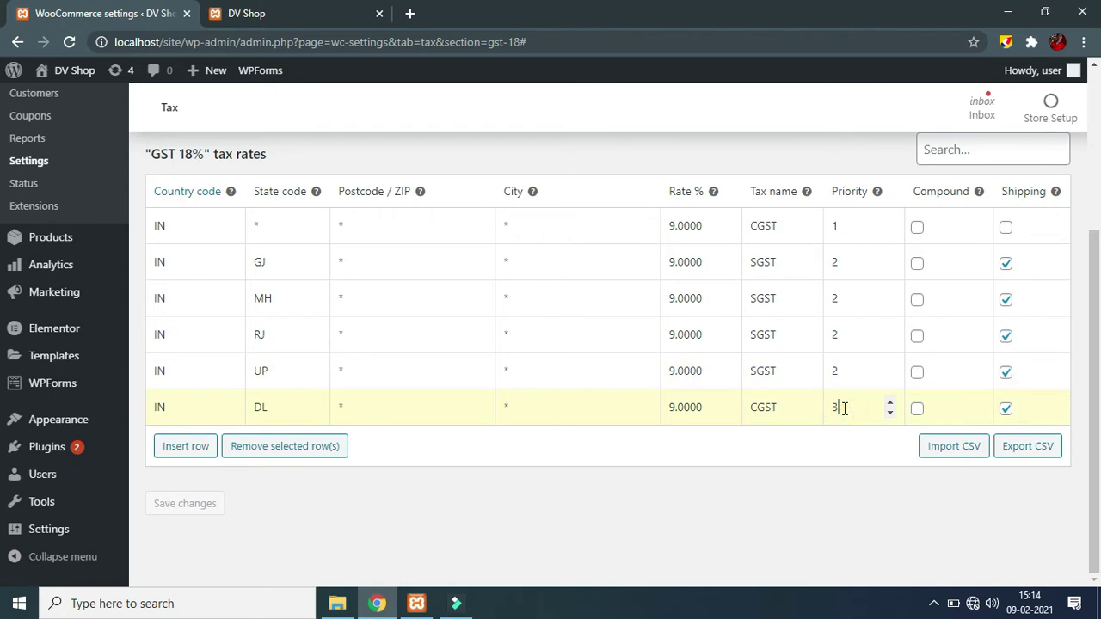
pyautogui.click(685, 407)
pyautogui.moveTo(848, 406); pyautogui.dragTo(738, 405)
pyautogui.moveTo(848, 411); pyautogui.dragTo(743, 407)
pyautogui.click(830, 226)
pyautogui.click(772, 407)
pyautogui.click(388, 419)
pyautogui.doubleClick(838, 407)
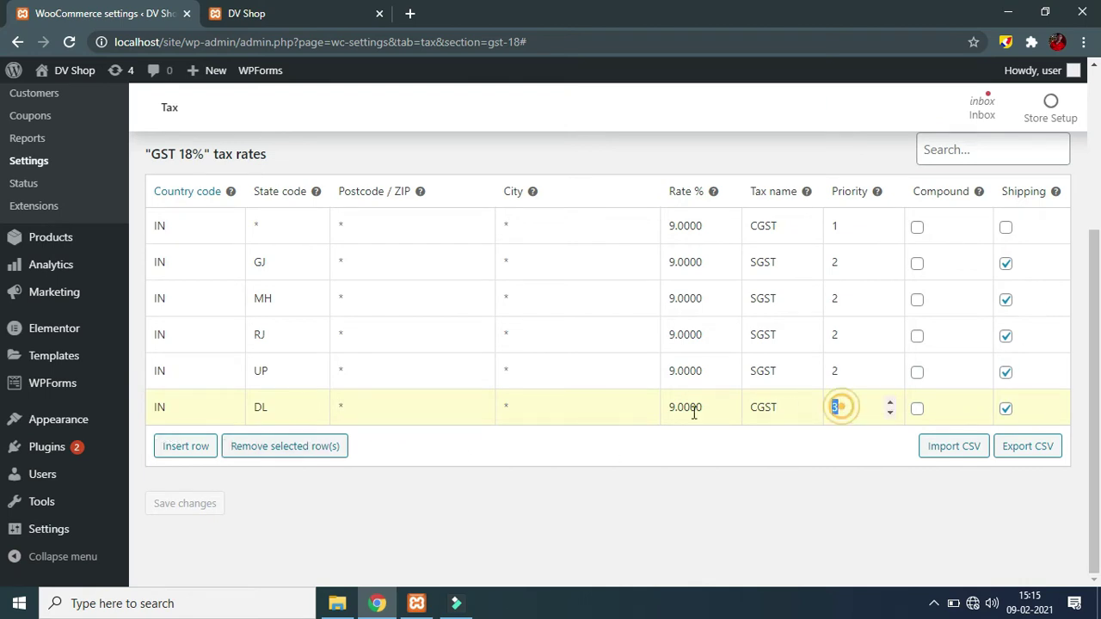
pyautogui.doubleClick(836, 271)
pyautogui.doubleClick(836, 297)
pyautogui.doubleClick(882, 337)
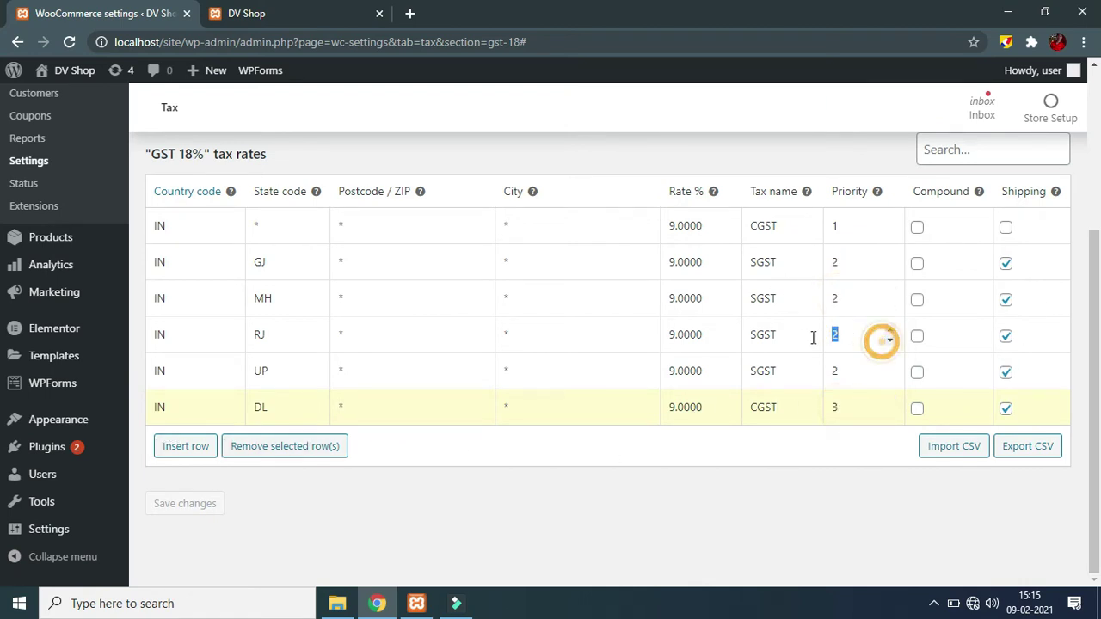
pyautogui.click(409, 405)
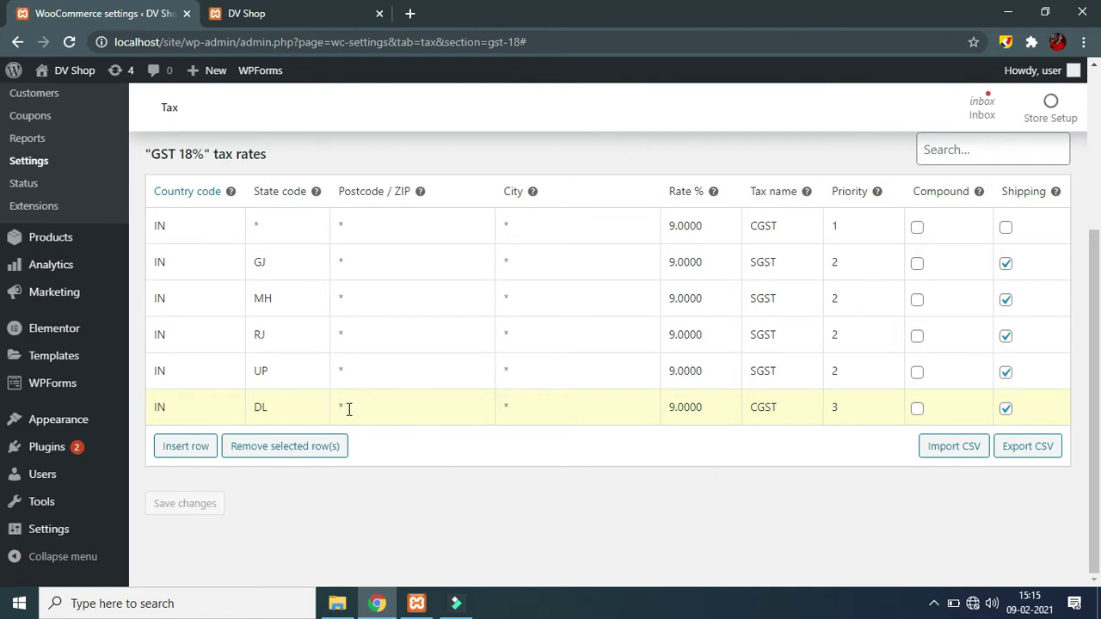
# Step: Set the DL row's priority to 2 and save the tax rates
pyautogui.doubleClick(848, 410)
pyautogui.write('2')
pyautogui.click(819, 487)
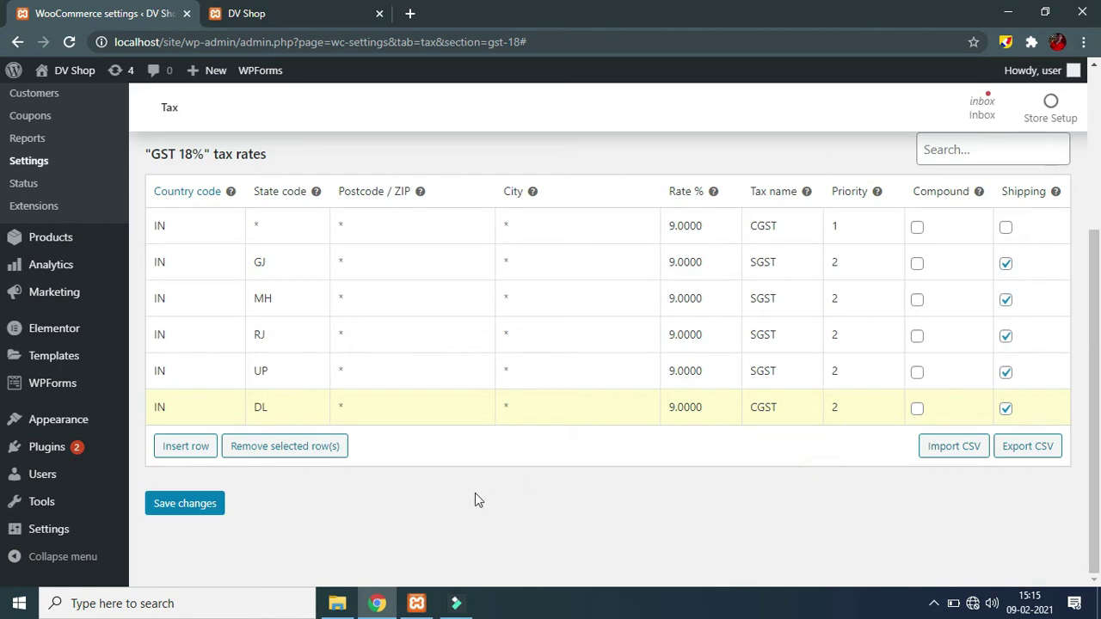
pyautogui.click(188, 501)
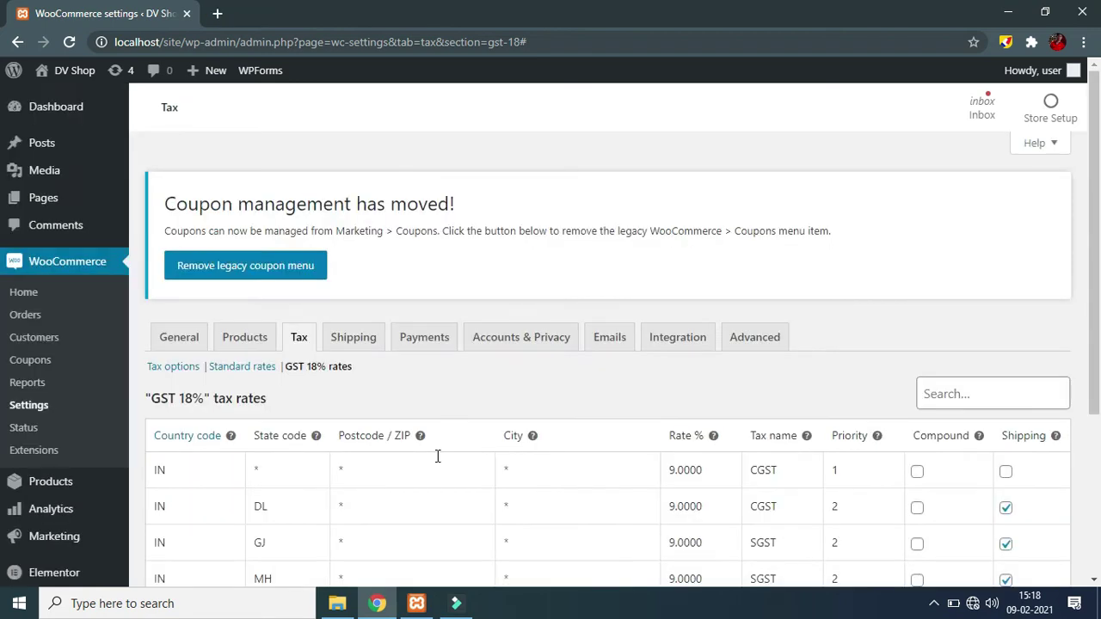
# Step: Open the list of all products and view the WordPress Web Development product page in a new browser tab
pyautogui.scroll(-3, 442, 427)
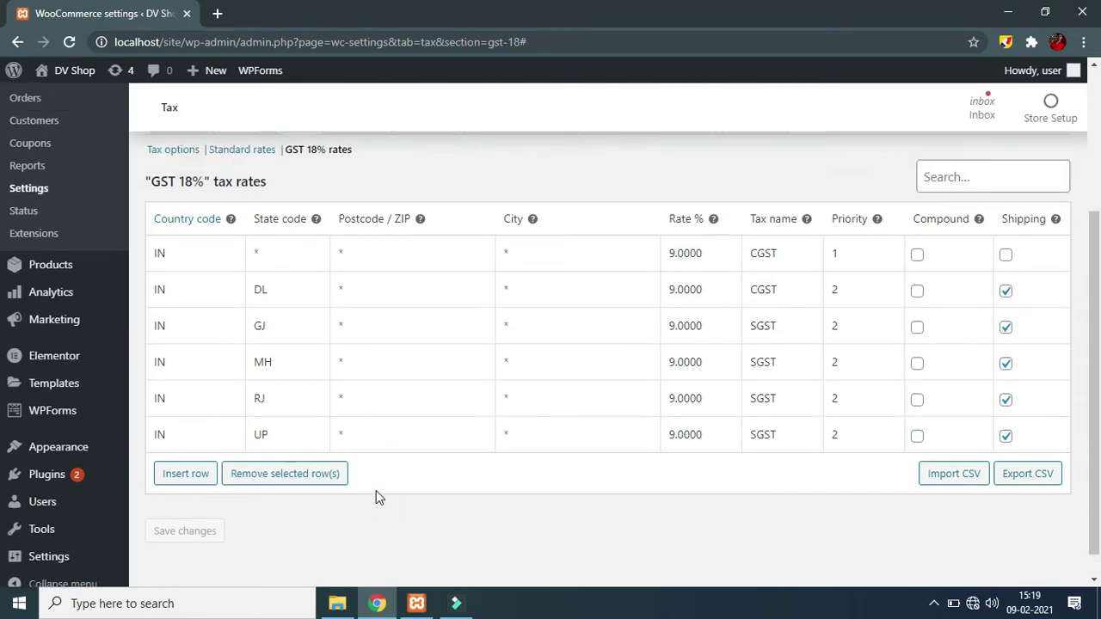
pyautogui.scroll(3, 151, 361)
pyautogui.scroll(-2, 29, 288)
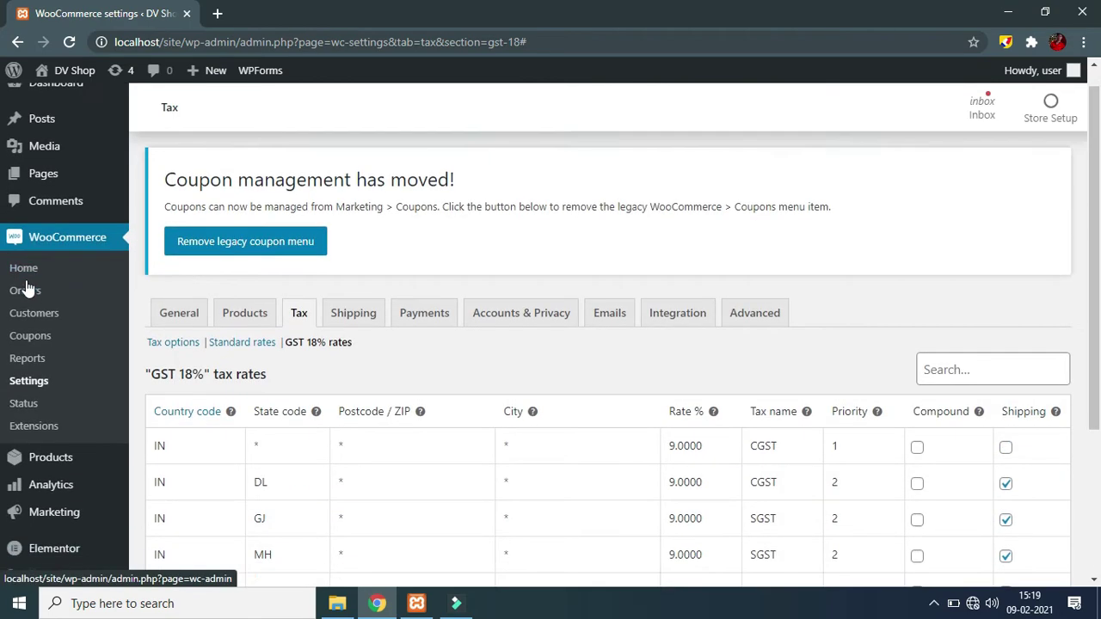
pyautogui.moveTo(66, 329)
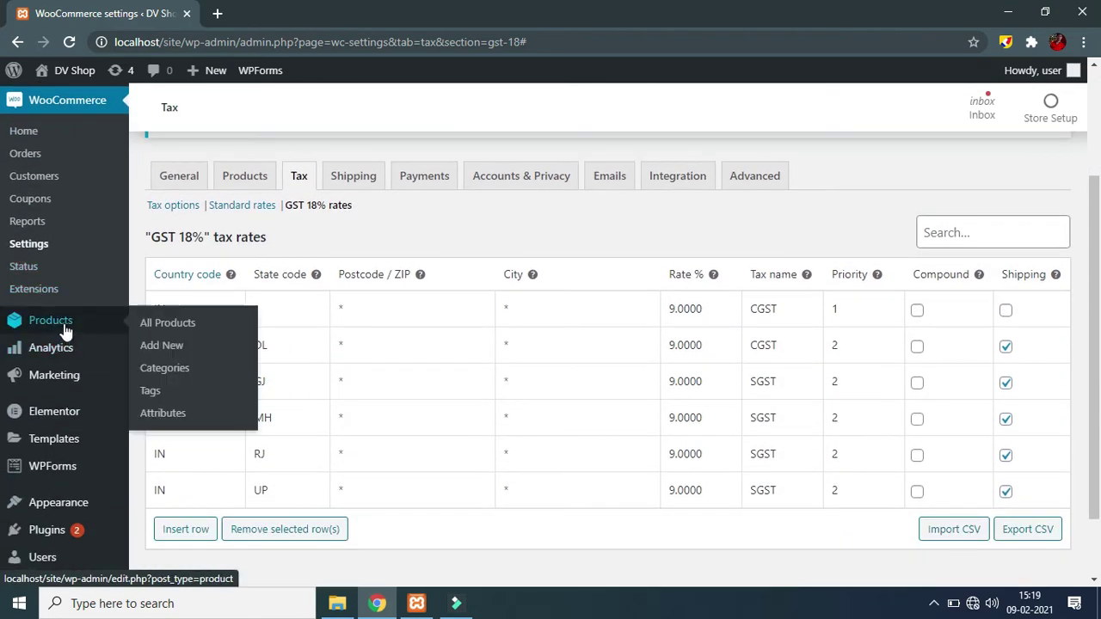
pyautogui.click(164, 326)
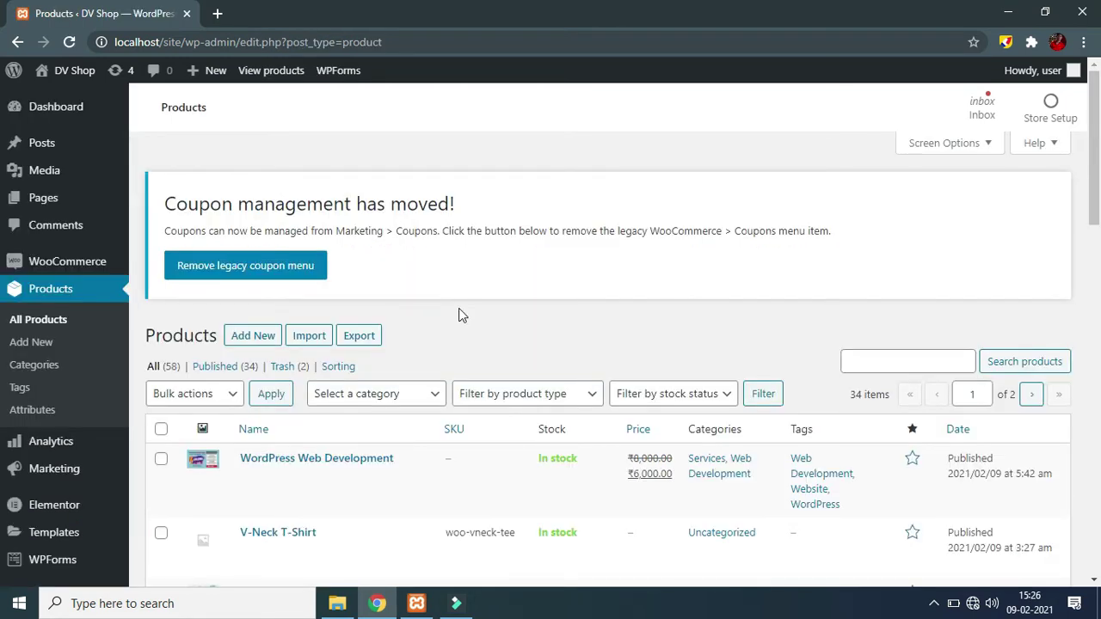
pyautogui.scroll(-3, 447, 322)
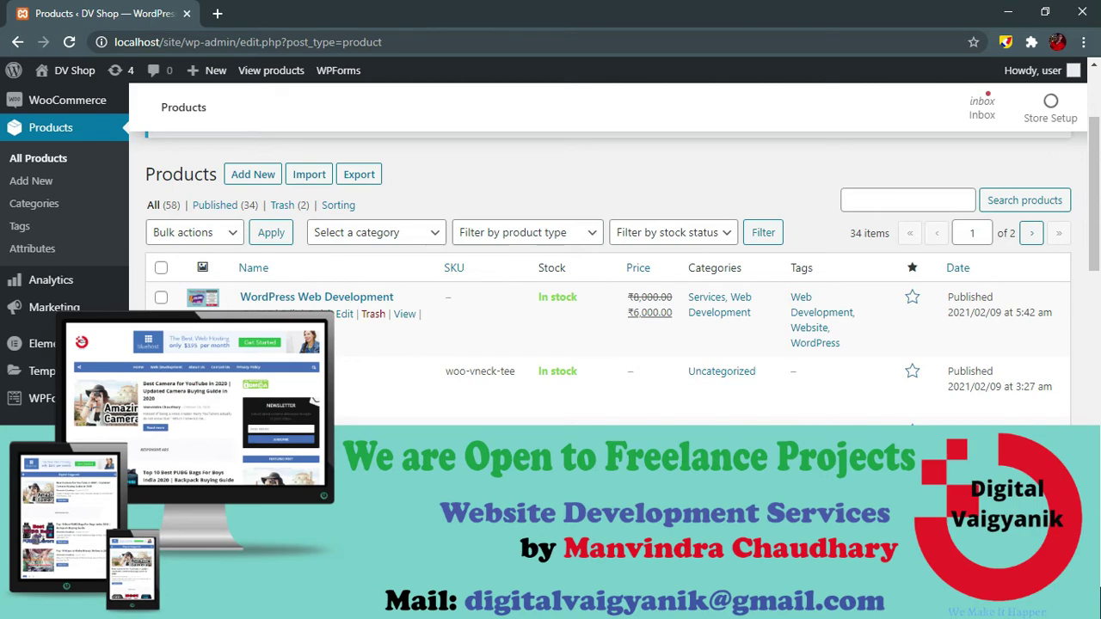
pyautogui.middleClick(401, 313)
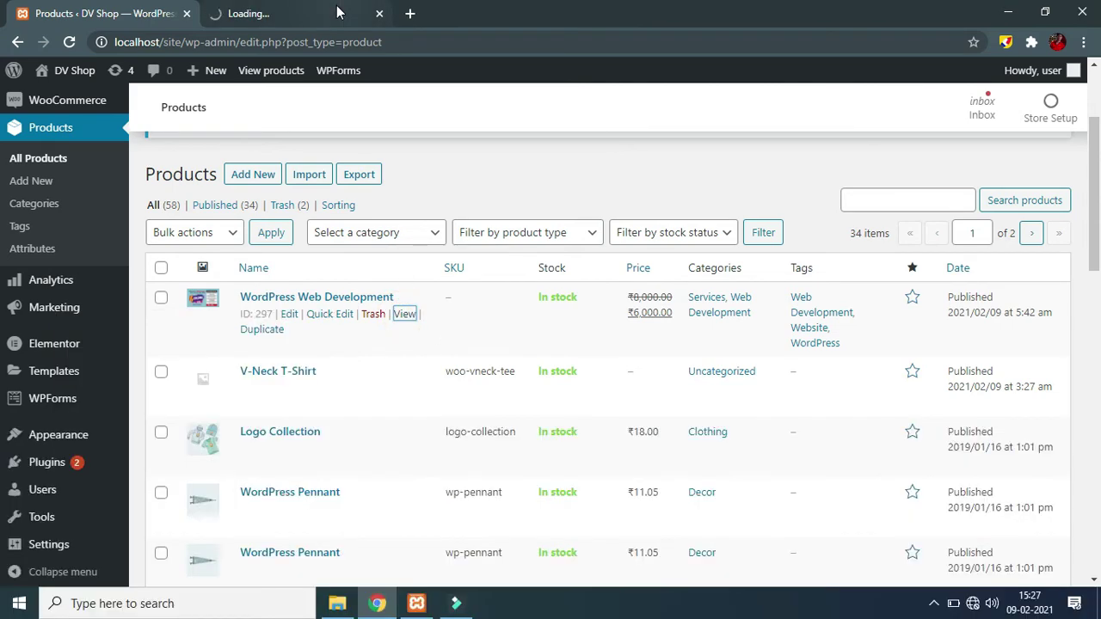
pyautogui.click(310, 12)
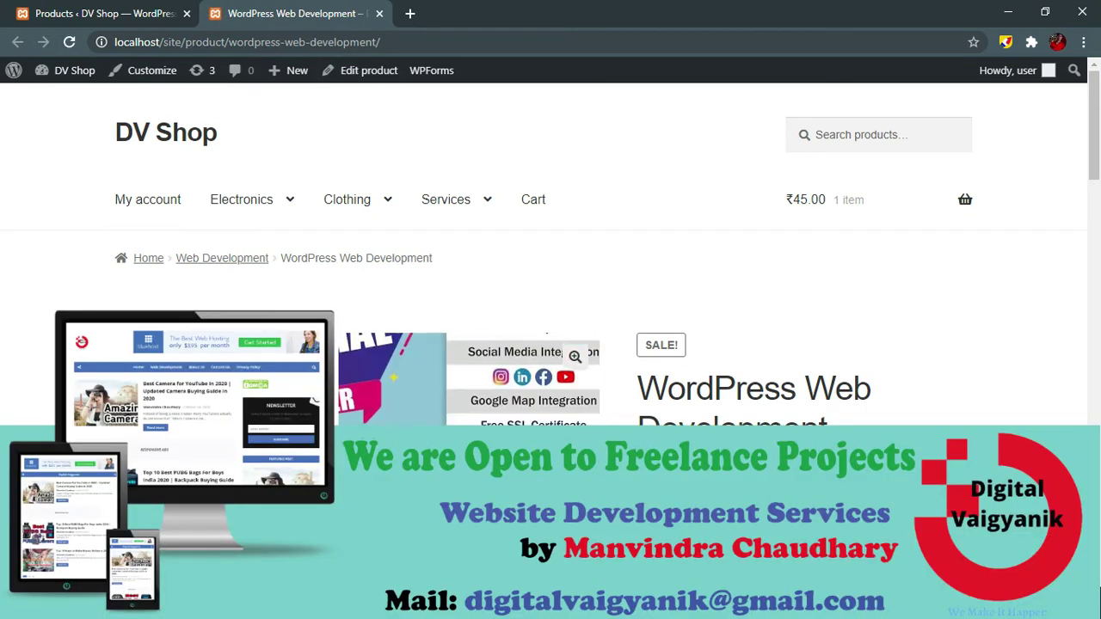
# Step: Examine the WordPress Web Development product page, including its description and sale price
pyautogui.scroll(-2, 646, 375)
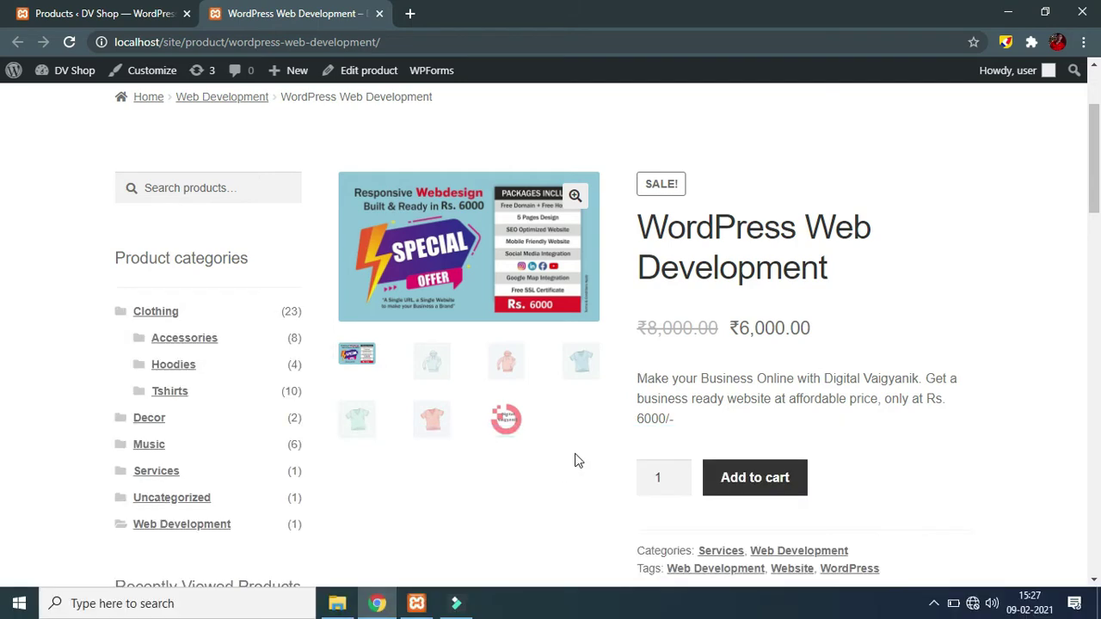
pyautogui.scroll(-1, 575, 456)
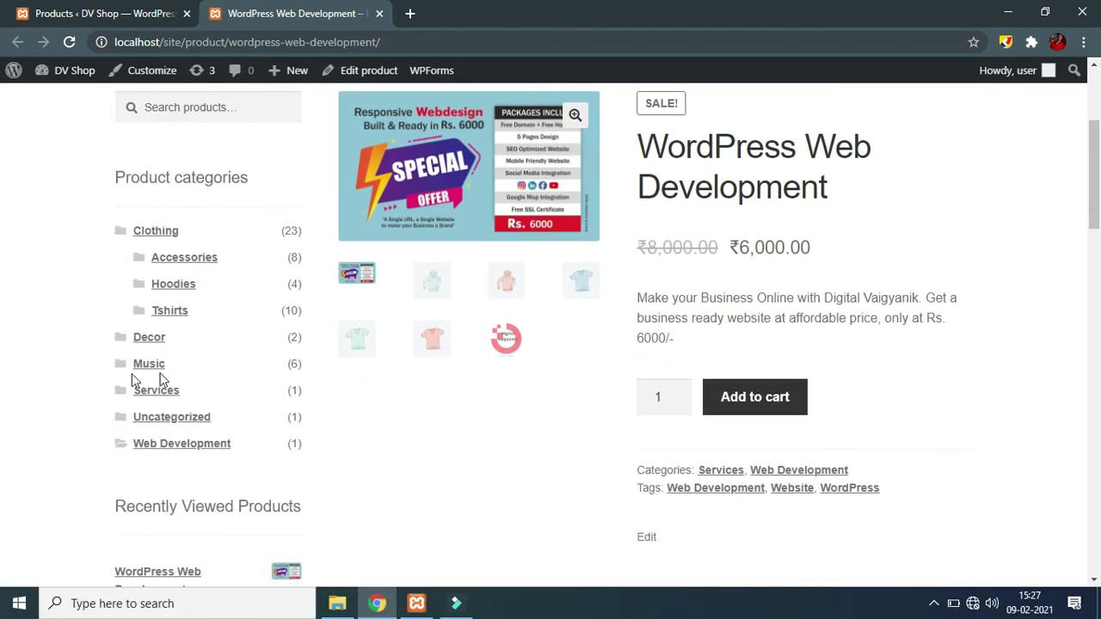
pyautogui.scroll(-8, 407, 405)
pyautogui.scroll(-8, 765, 387)
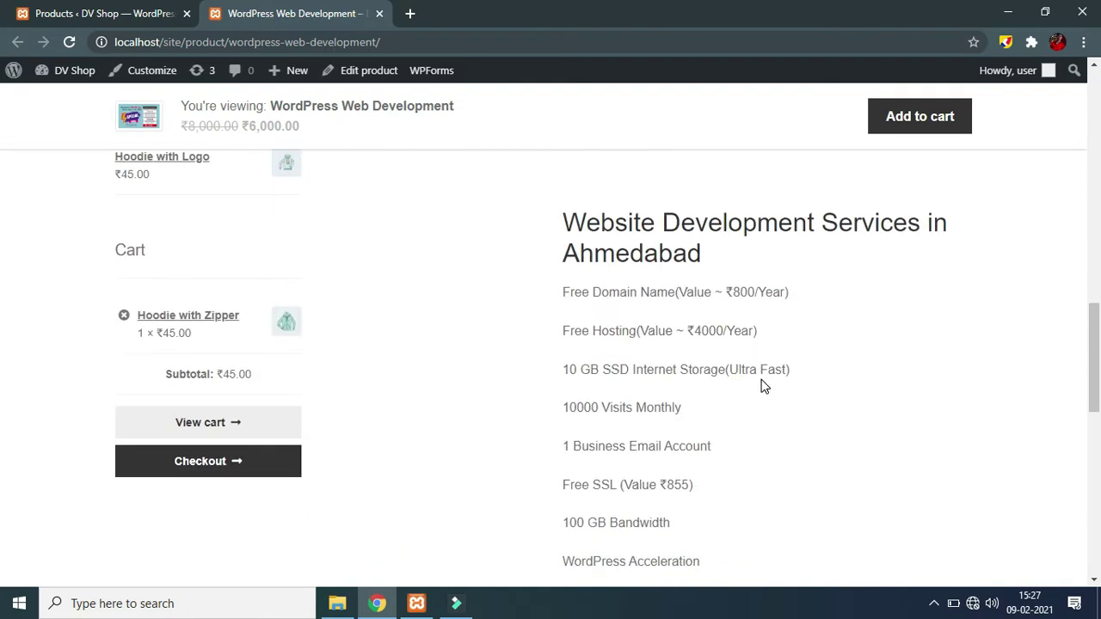
pyautogui.scroll(7, 705, 438)
pyautogui.scroll(7, 505, 471)
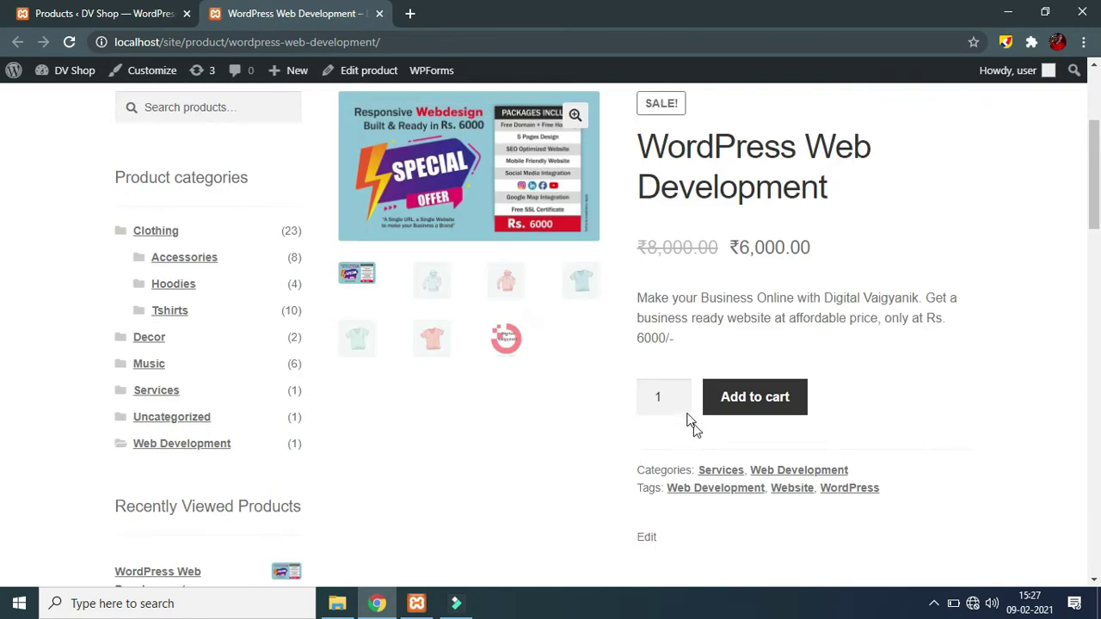
pyautogui.moveTo(733, 247); pyautogui.dragTo(883, 256)
pyautogui.click(883, 256)
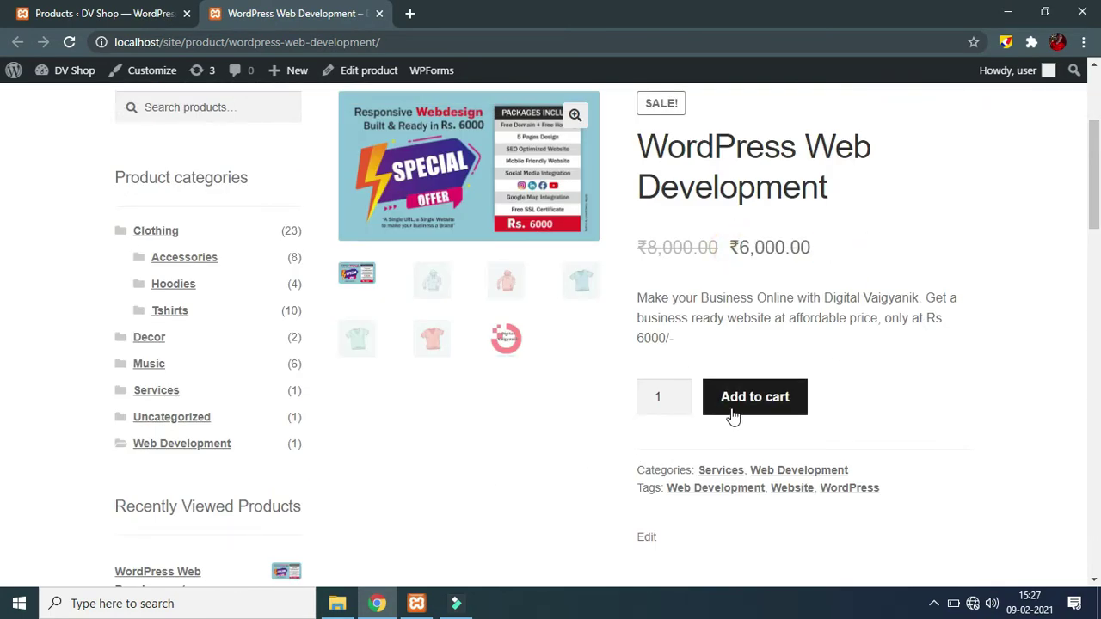
# Step: Add WordPress Web Development to the cart and remove Hoodie with Zipper from the cart
pyautogui.click(755, 401)
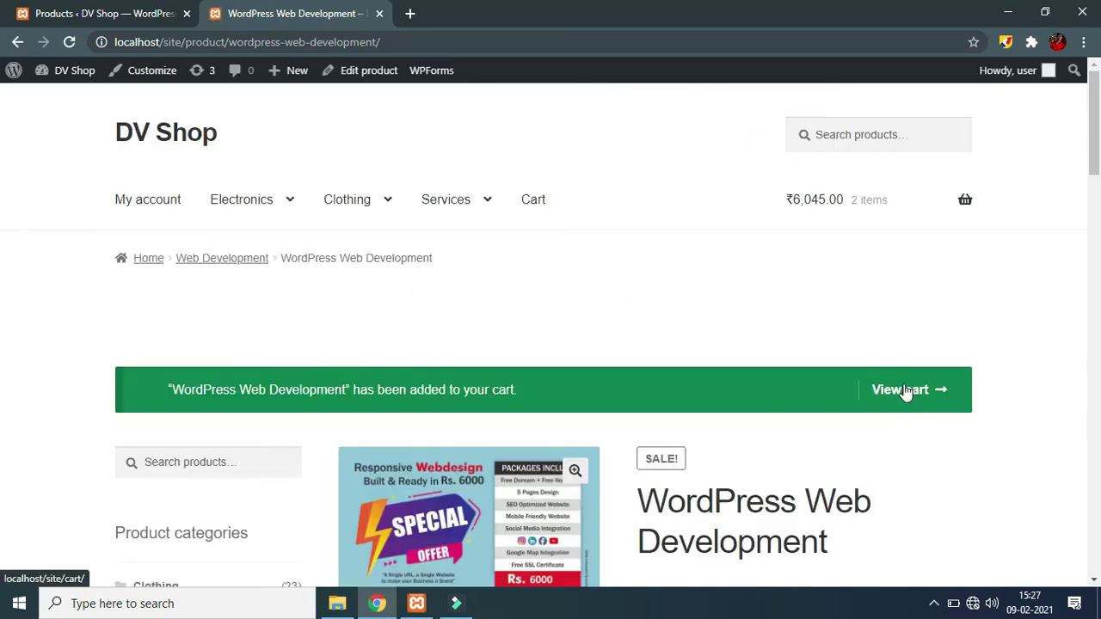
pyautogui.click(903, 390)
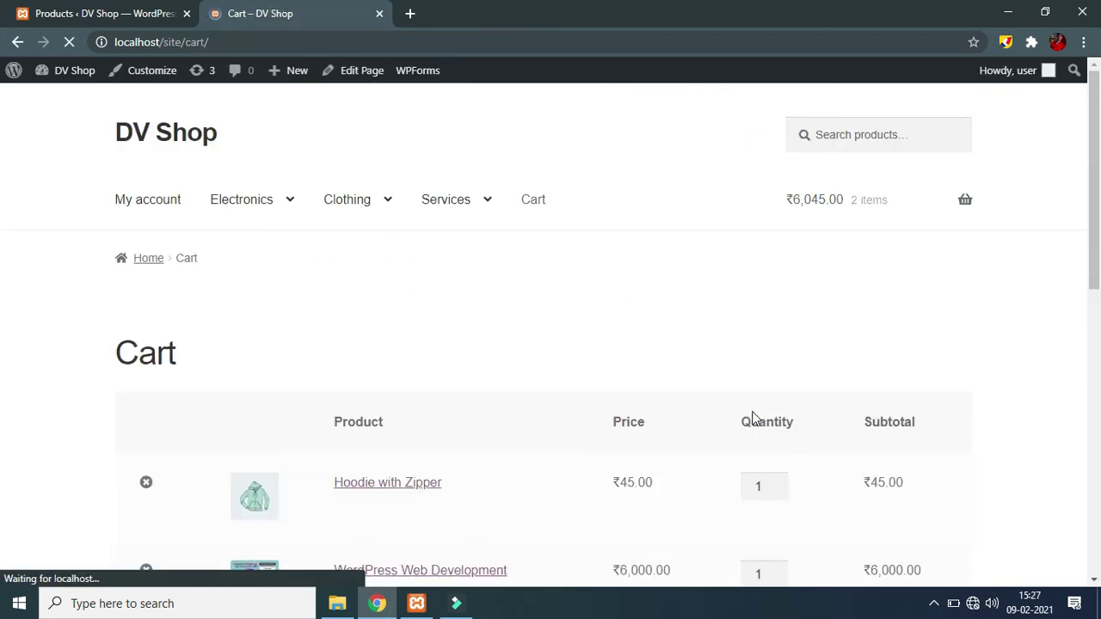
pyautogui.scroll(-1, 752, 418)
pyautogui.click(144, 402)
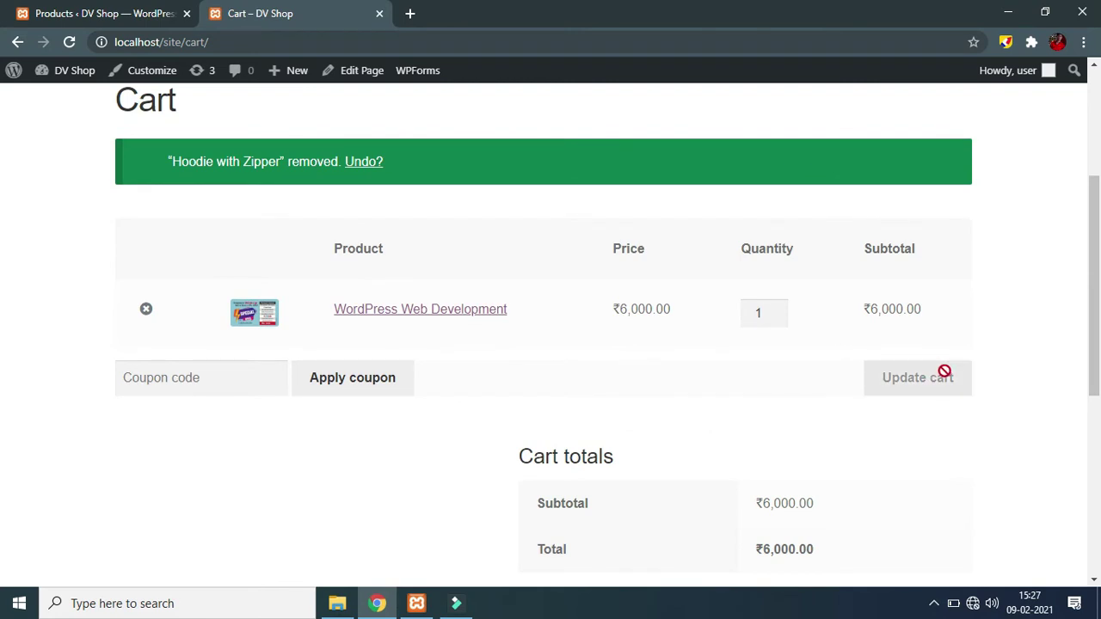
# Step: Proceed to checkout and bring up the billing details and order summary
pyautogui.scroll(-3, 940, 371)
pyautogui.click(754, 386)
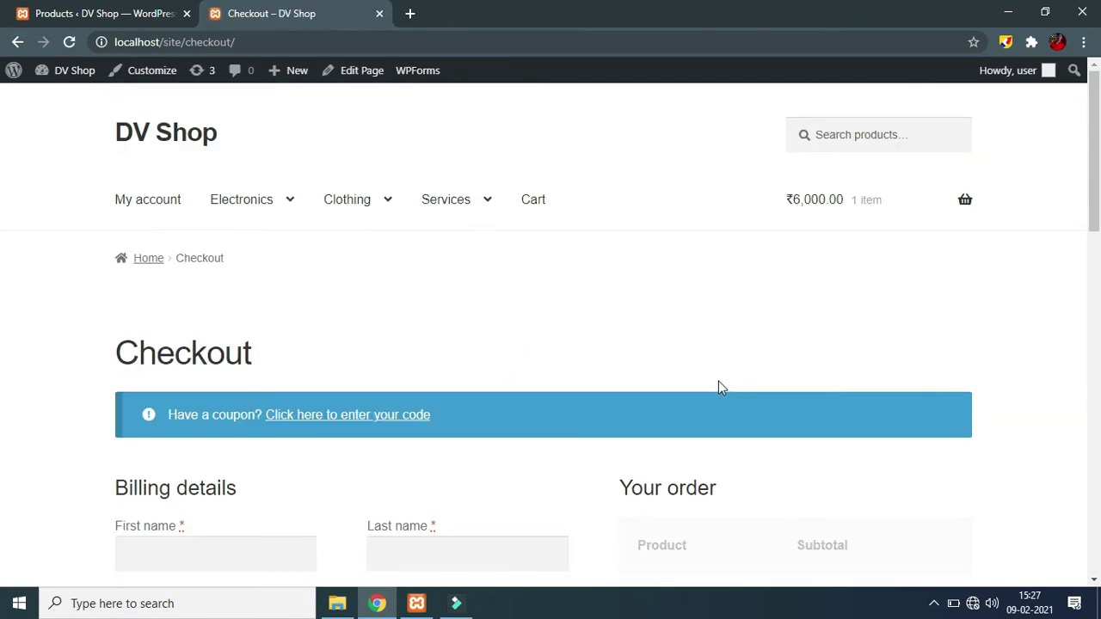
pyautogui.scroll(-1, 613, 336)
pyautogui.scroll(-3, 613, 335)
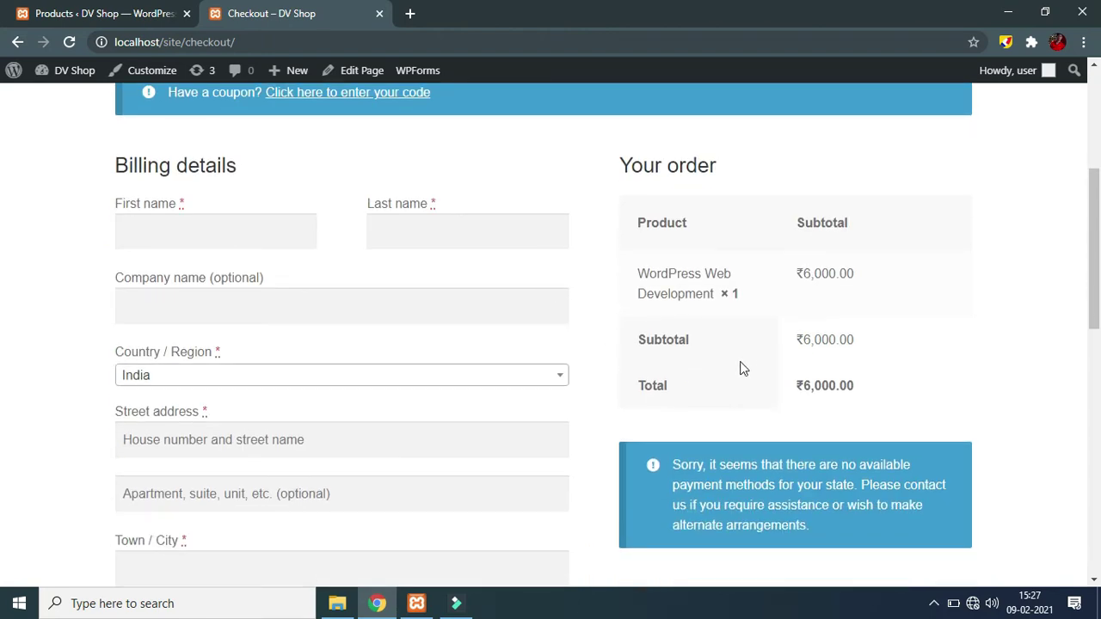
# Step: Check the order total at checkout, and set the tax status of WordPress Web Development to Taxable in its quick edit form
pyautogui.moveTo(798, 386); pyautogui.dragTo(886, 378)
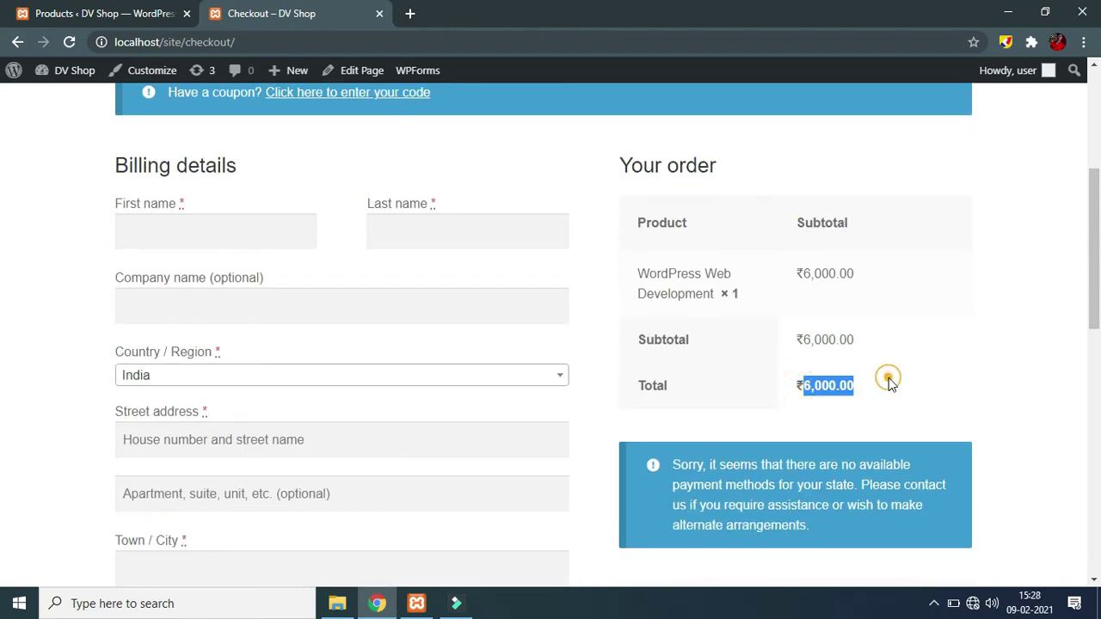
pyautogui.click(887, 378)
pyautogui.click(60, 11)
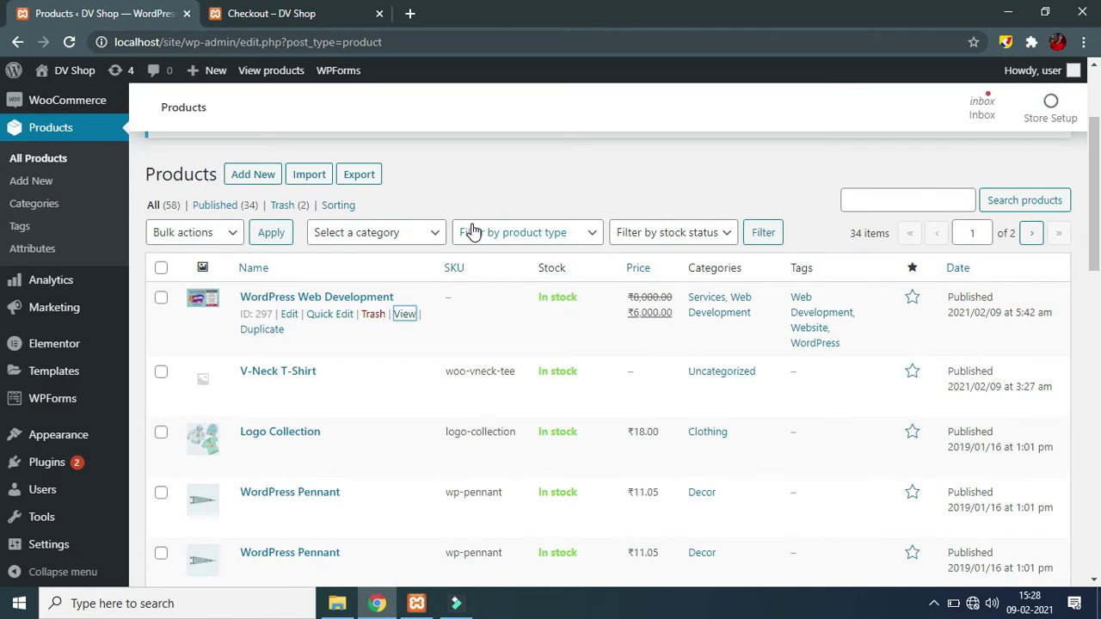
pyautogui.click(329, 314)
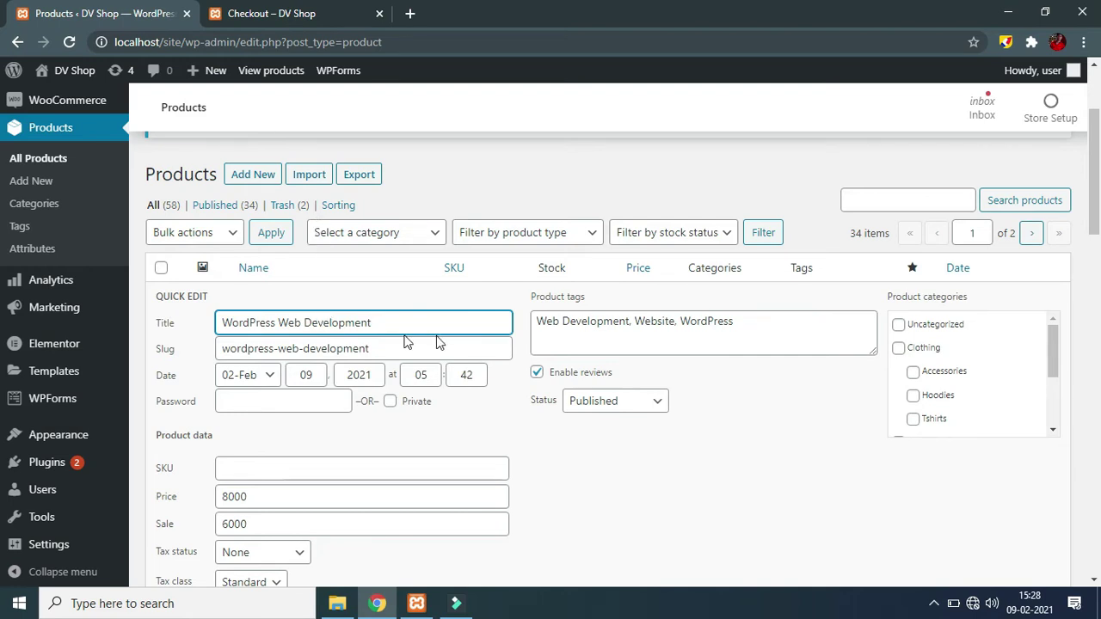
pyautogui.scroll(-1, 599, 329)
pyautogui.scroll(-1, 599, 329)
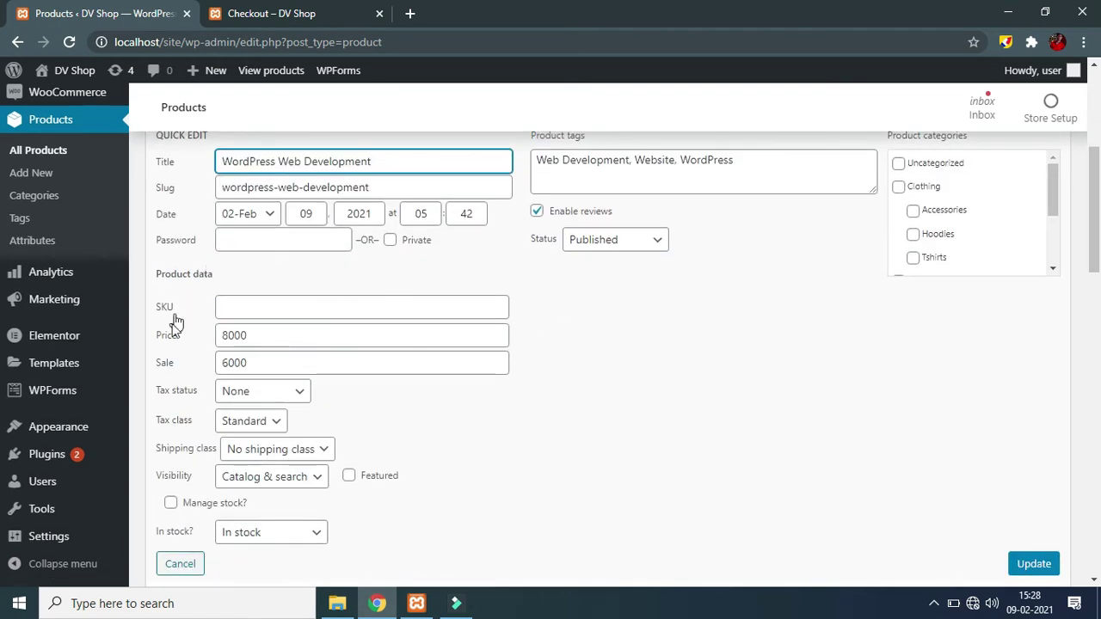
pyautogui.tripleClick(171, 394)
pyautogui.click(171, 393)
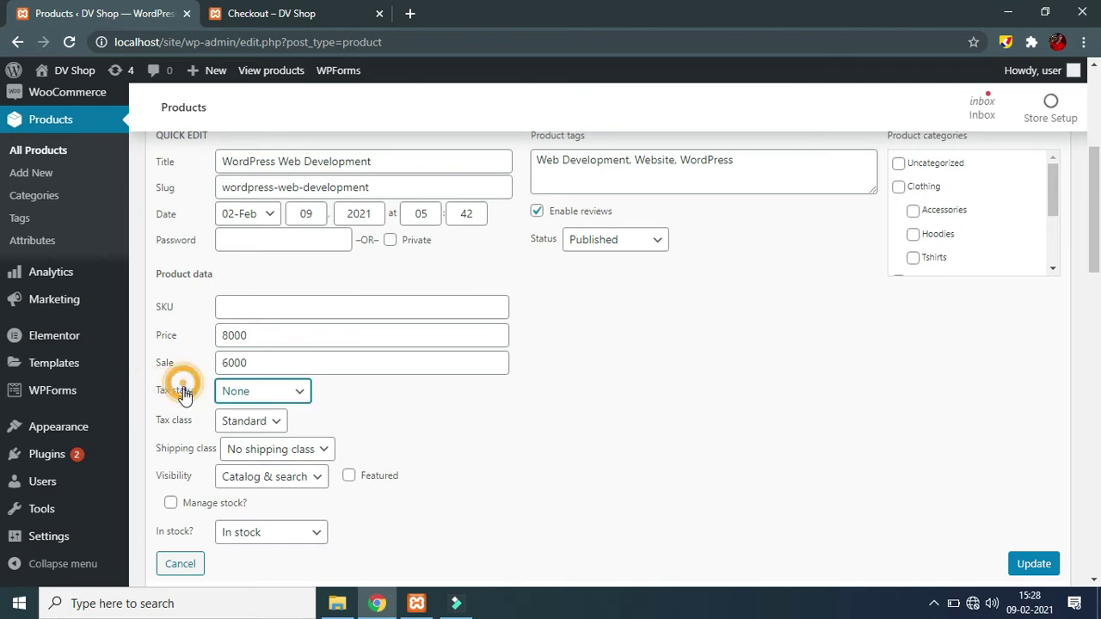
pyautogui.tripleClick(196, 393)
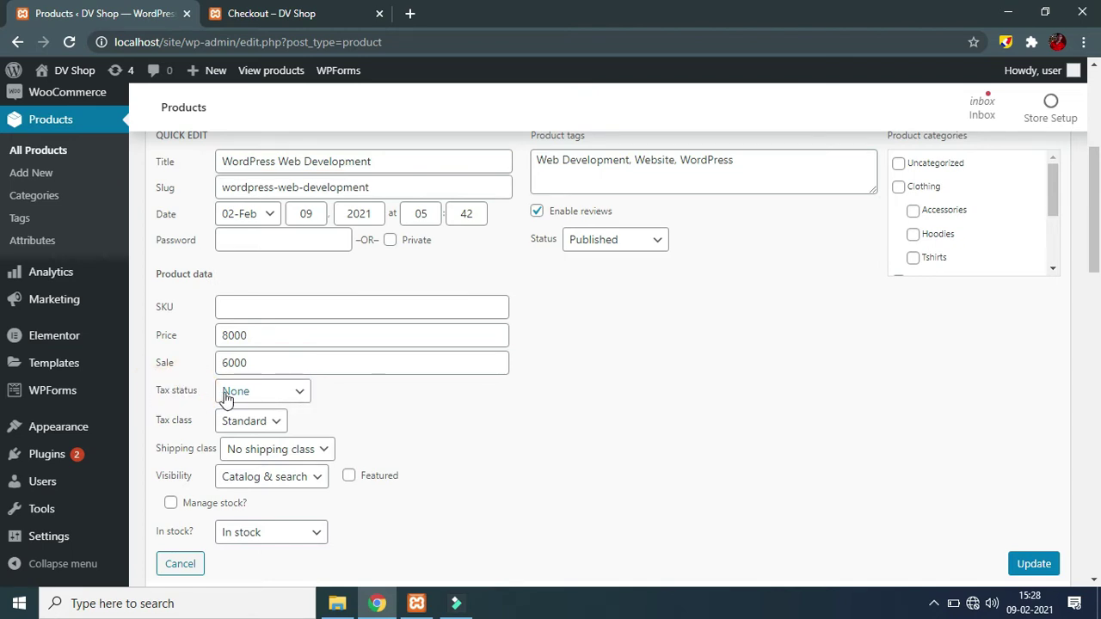
pyautogui.click(265, 397)
pyautogui.click(249, 412)
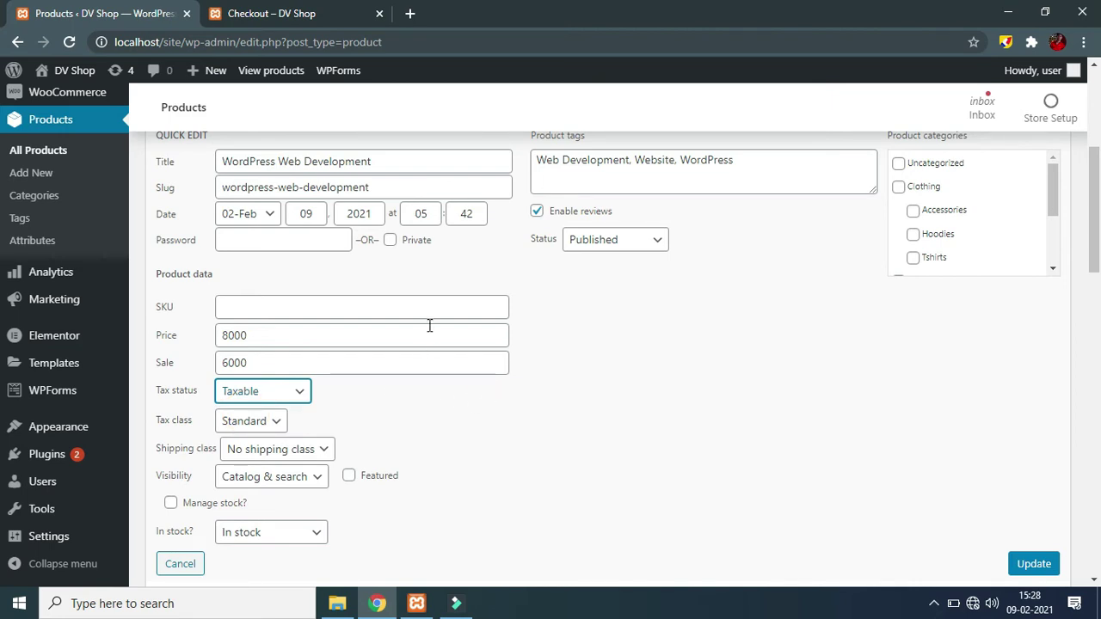
# Step: Assign the GST 18% tax class to WordPress Web Development and save the product update
pyautogui.click(176, 428)
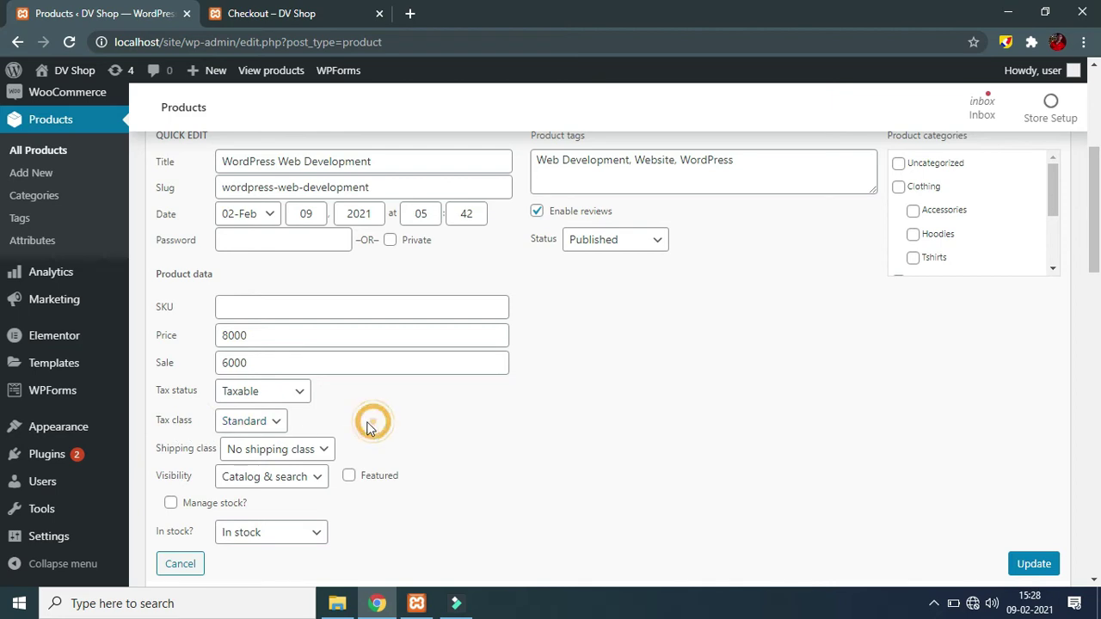
pyautogui.click(254, 422)
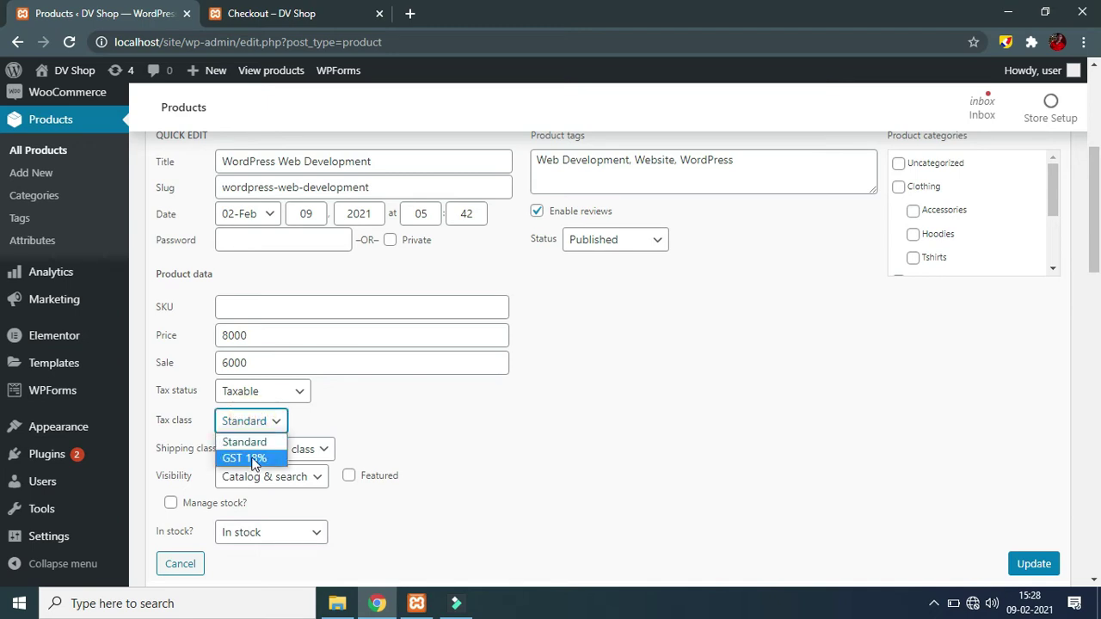
pyautogui.click(249, 459)
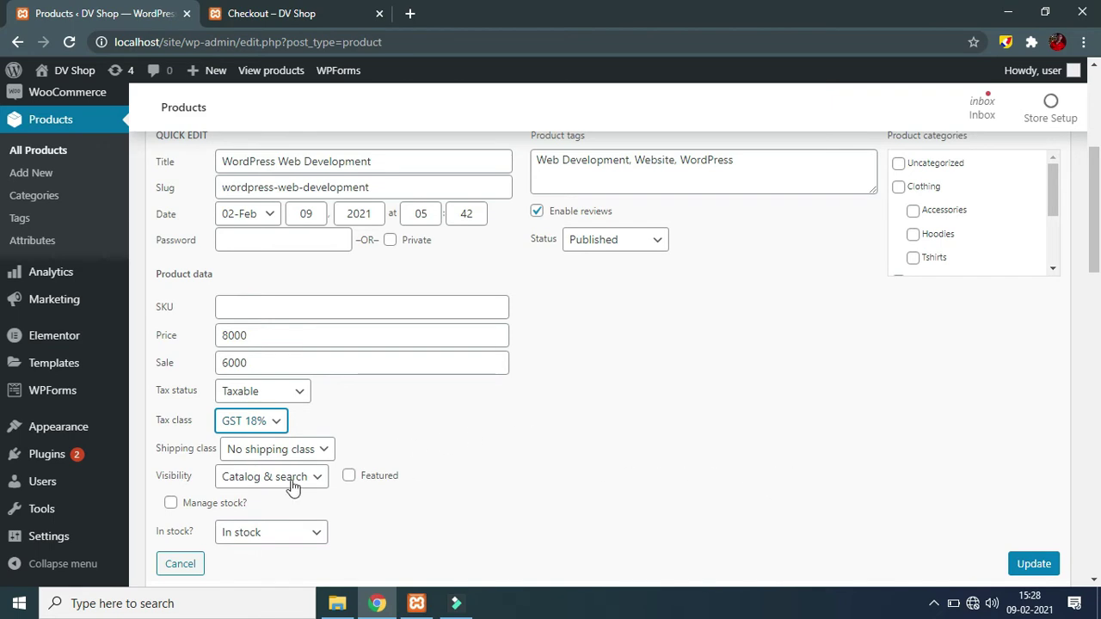
pyautogui.scroll(-1, 584, 456)
pyautogui.scroll(-1, 585, 456)
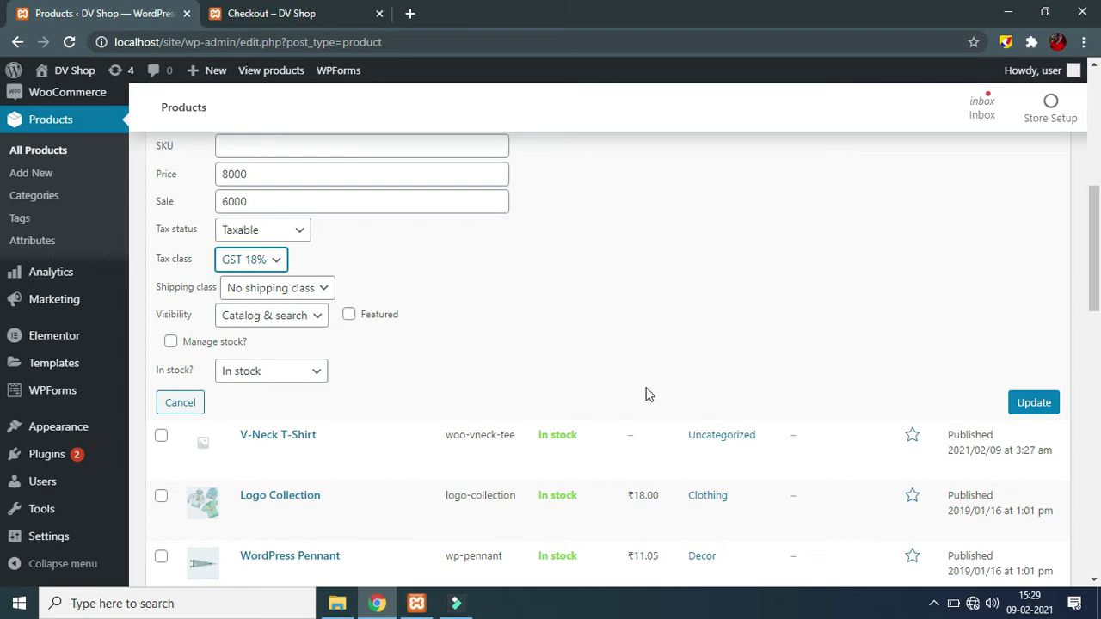
pyautogui.click(1032, 402)
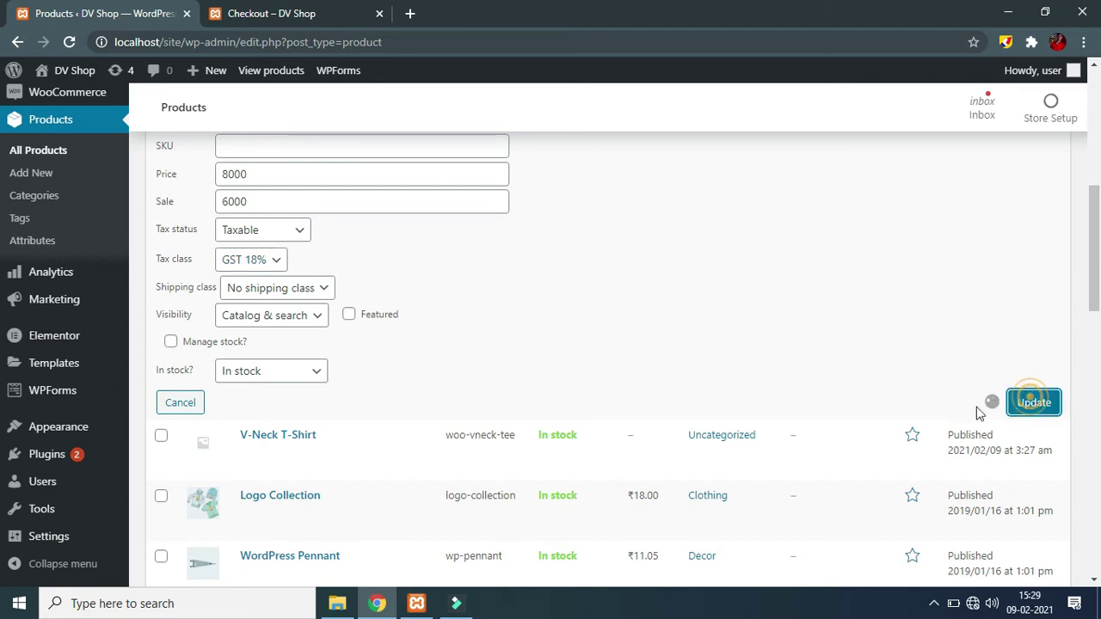
# Step: Return to the checkout page, reload it and bring up the order summary
pyautogui.click(265, 11)
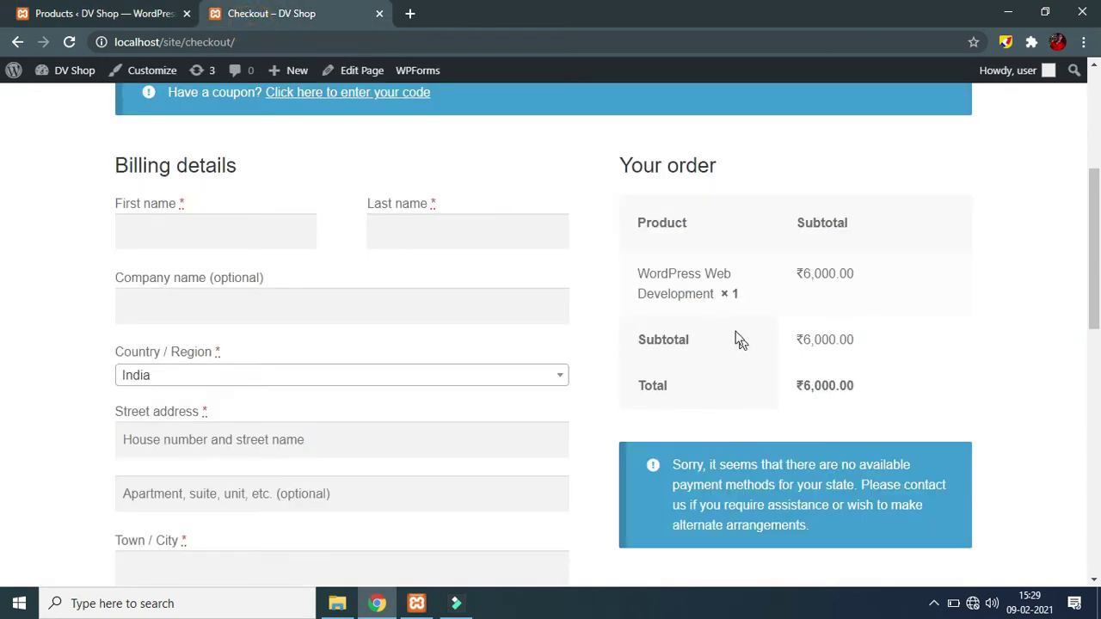
pyautogui.scroll(4, 707, 307)
pyautogui.scroll(-3, 720, 312)
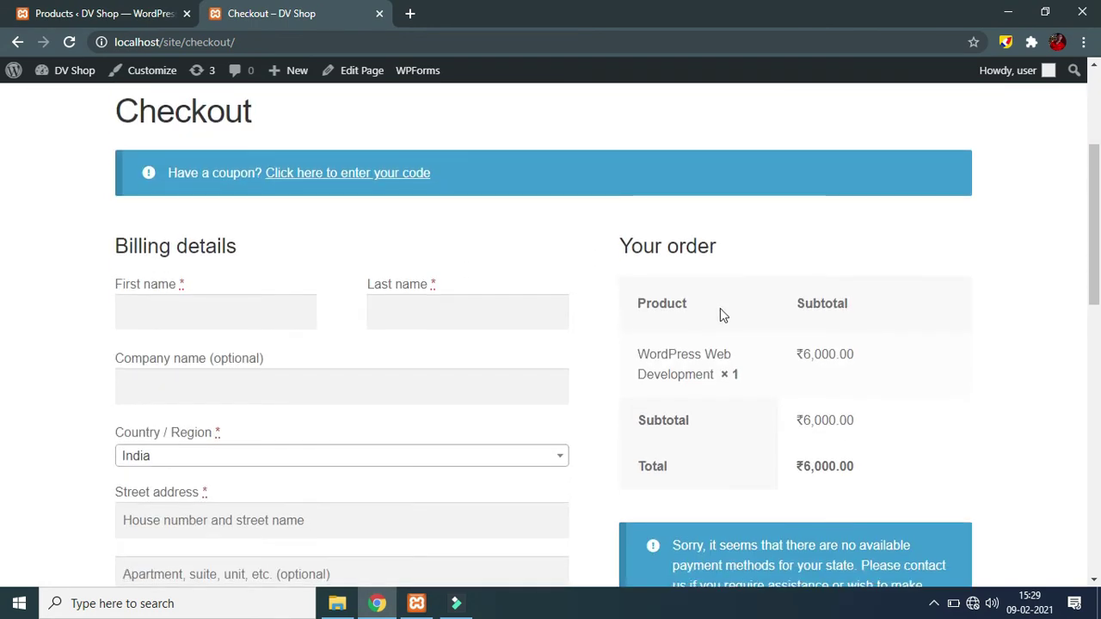
pyautogui.scroll(2, 729, 374)
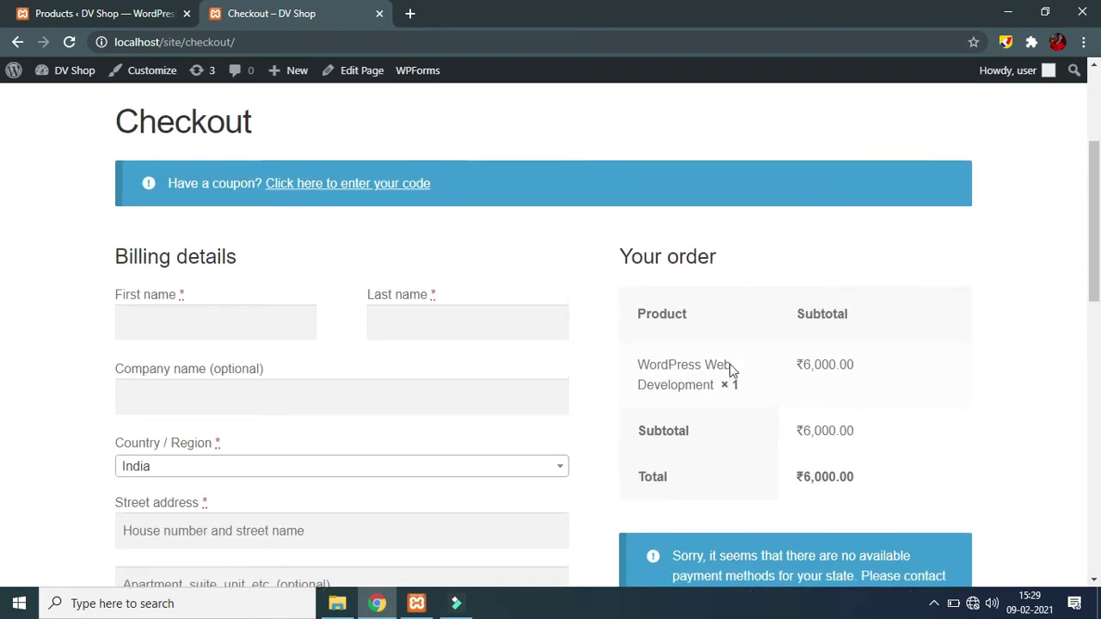
pyautogui.scroll(-2, 255, 417)
pyautogui.click(103, 13)
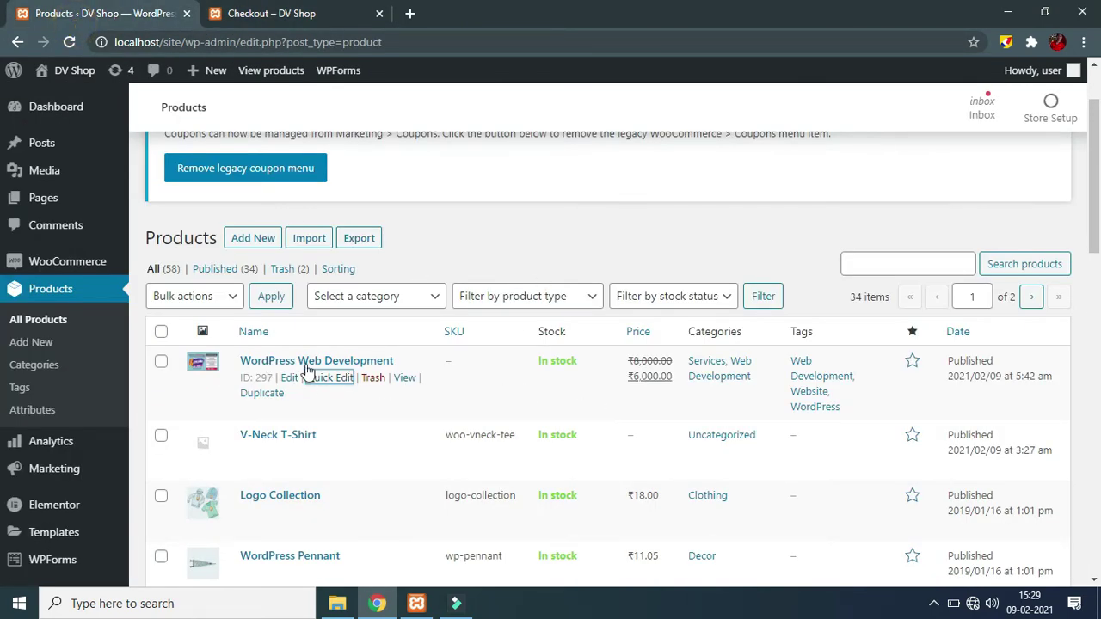
pyautogui.click(271, 13)
pyautogui.scroll(2, 401, 265)
pyautogui.press('F5')
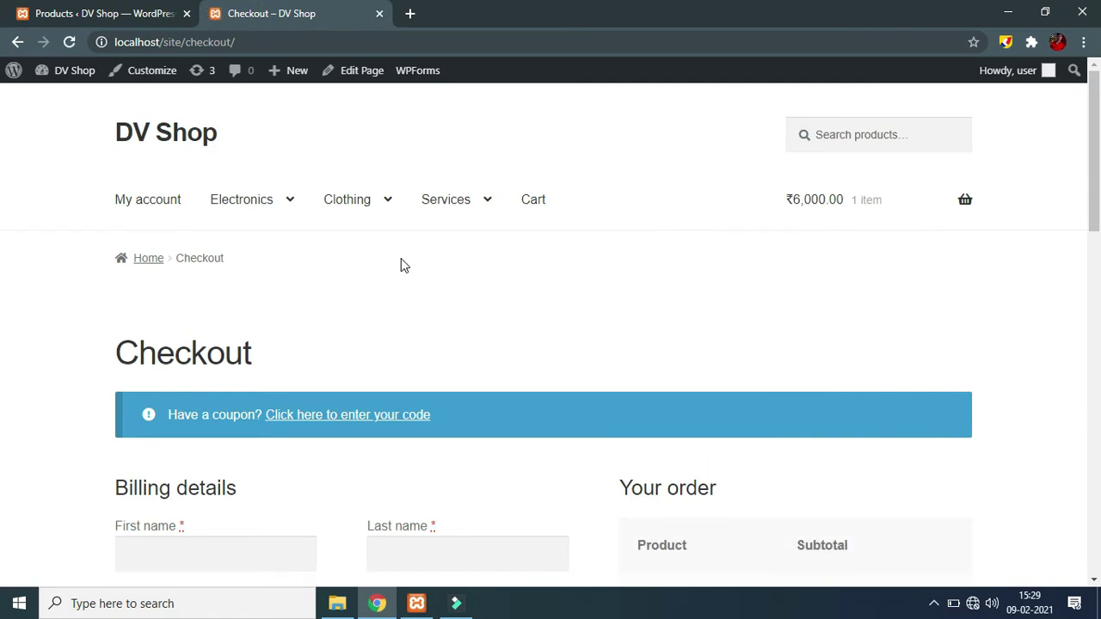
pyautogui.scroll(-4, 747, 393)
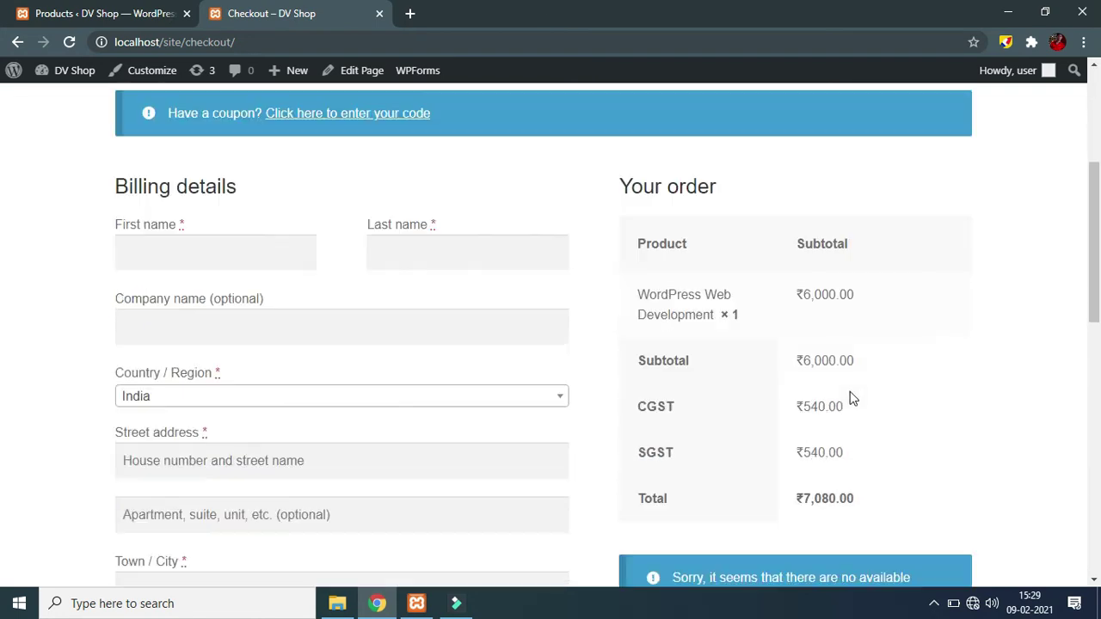
# Step: Examine the CGST and SGST amounts in the order summary
pyautogui.moveTo(657, 386); pyautogui.dragTo(869, 404)
pyautogui.click(868, 404)
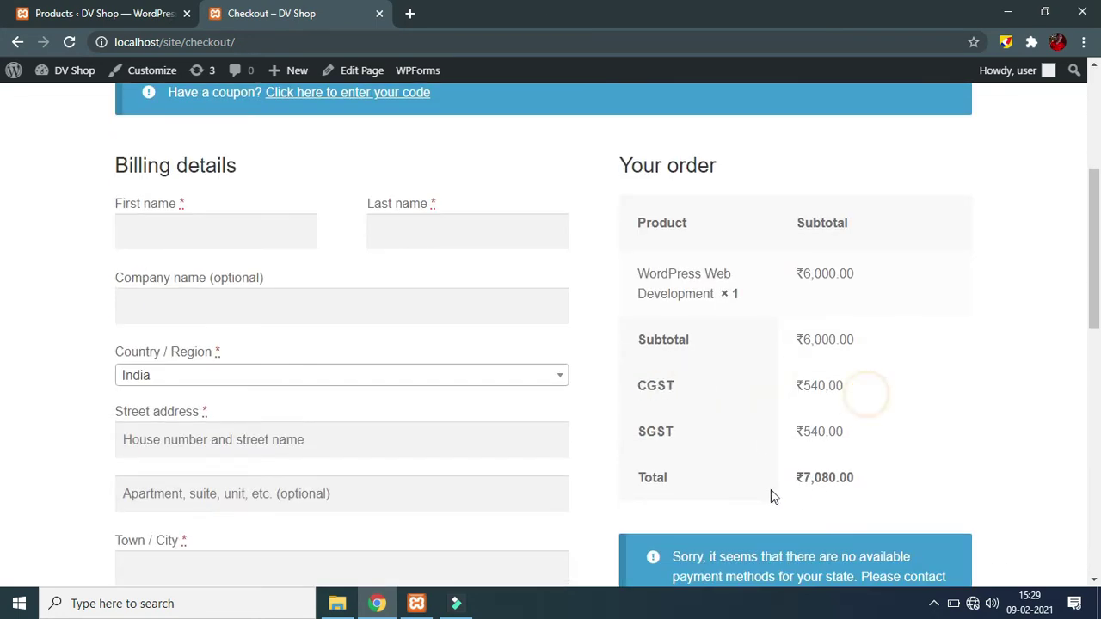
pyautogui.click(819, 430)
pyautogui.doubleClick(818, 429)
pyautogui.doubleClick(815, 386)
pyautogui.click(910, 417)
# Step: Change the billing state to Delhi and check the tax lines in the order summary
pyautogui.scroll(-3, 299, 344)
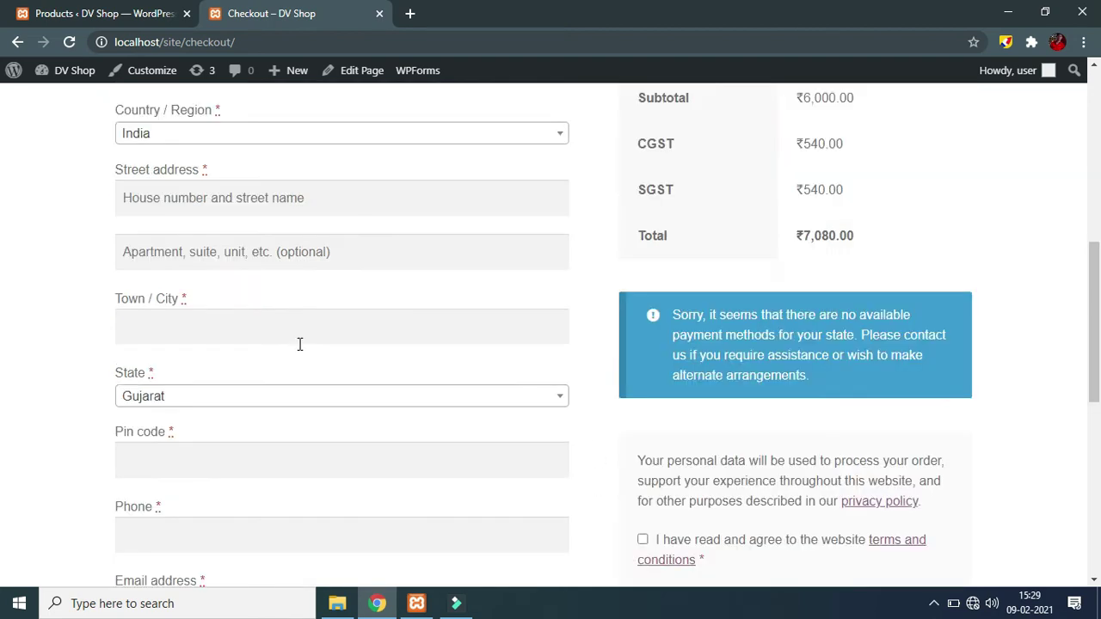
pyautogui.click(347, 409)
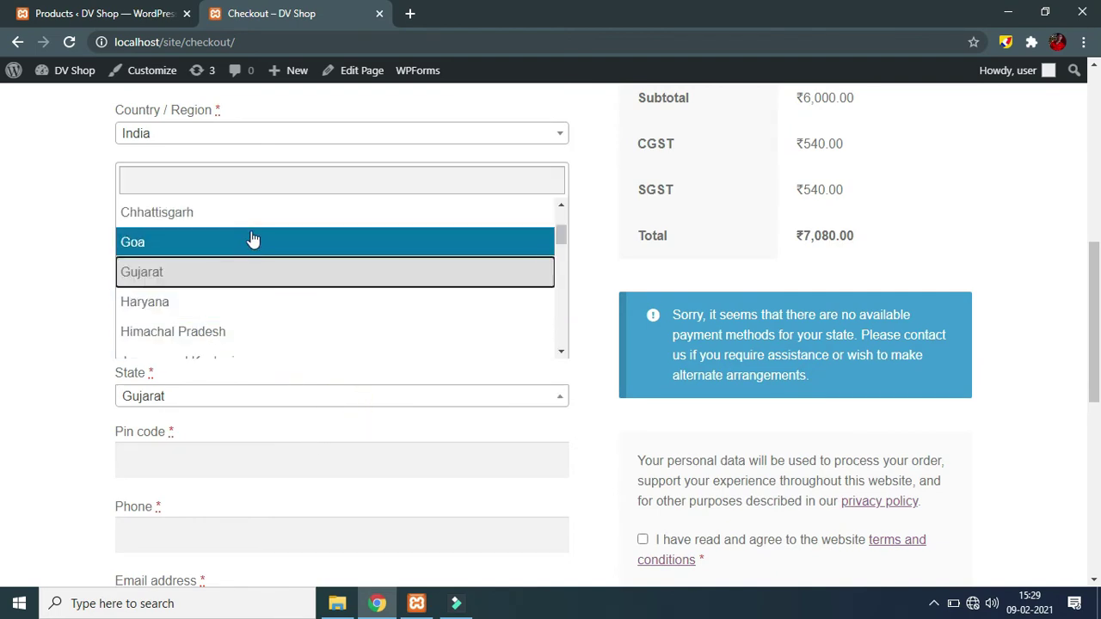
pyautogui.scroll(-2, 260, 283)
pyautogui.write('delhi')
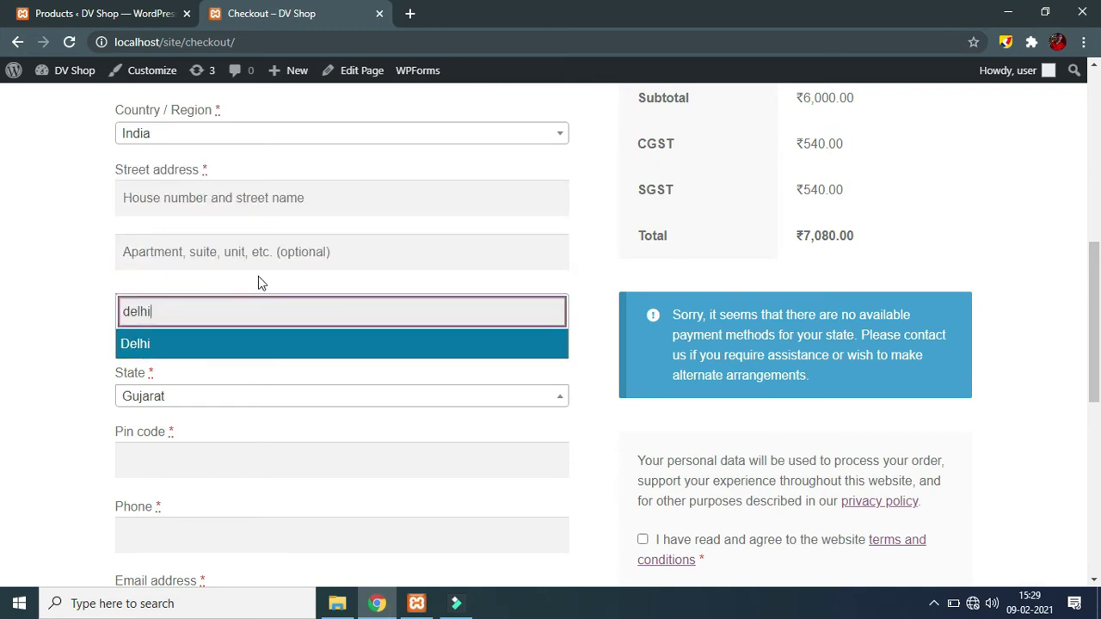
pyautogui.click(257, 346)
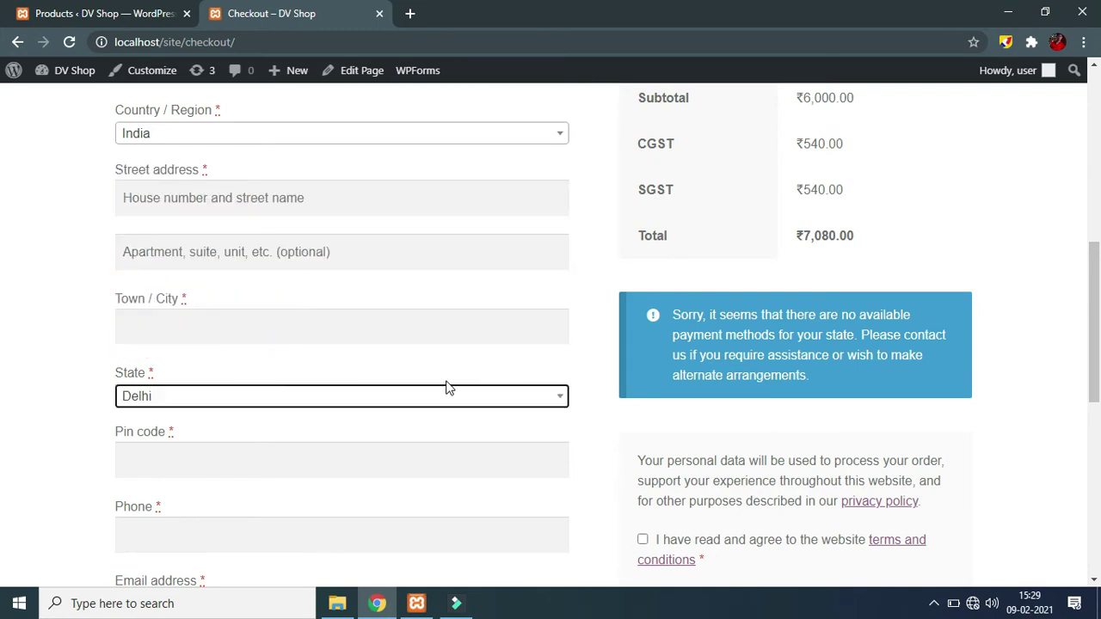
pyautogui.scroll(3, 658, 416)
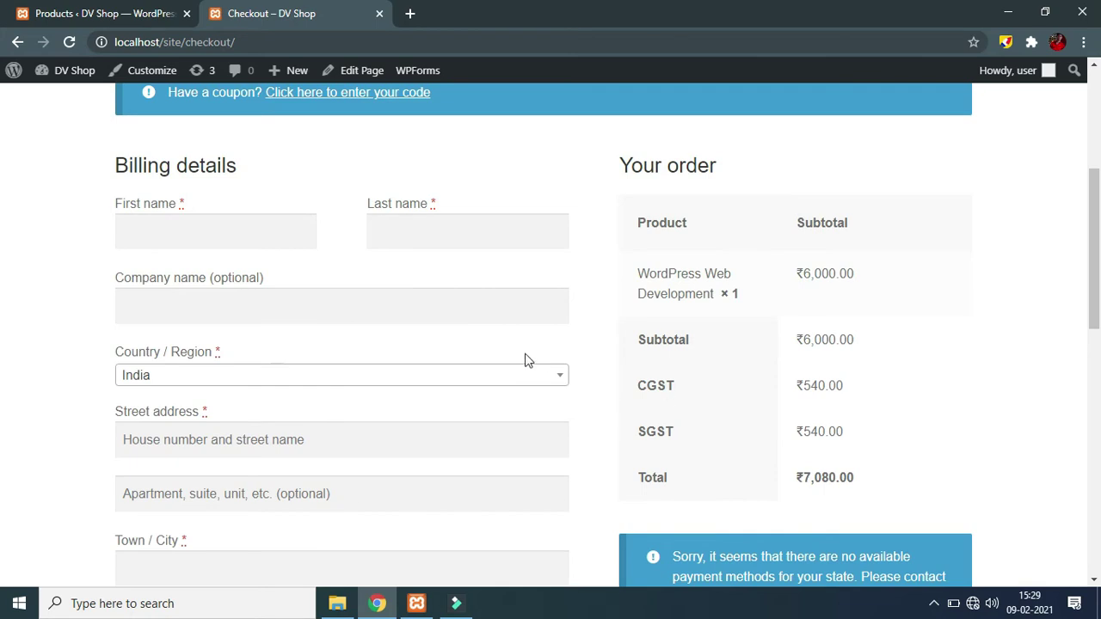
pyautogui.scroll(-2, 651, 380)
pyautogui.scroll(2, 643, 411)
# Step: Change the billing state to Pondicherry (Puducherry), check the tax lines and reload the checkout page
pyautogui.scroll(-3, 383, 418)
pyautogui.click(324, 401)
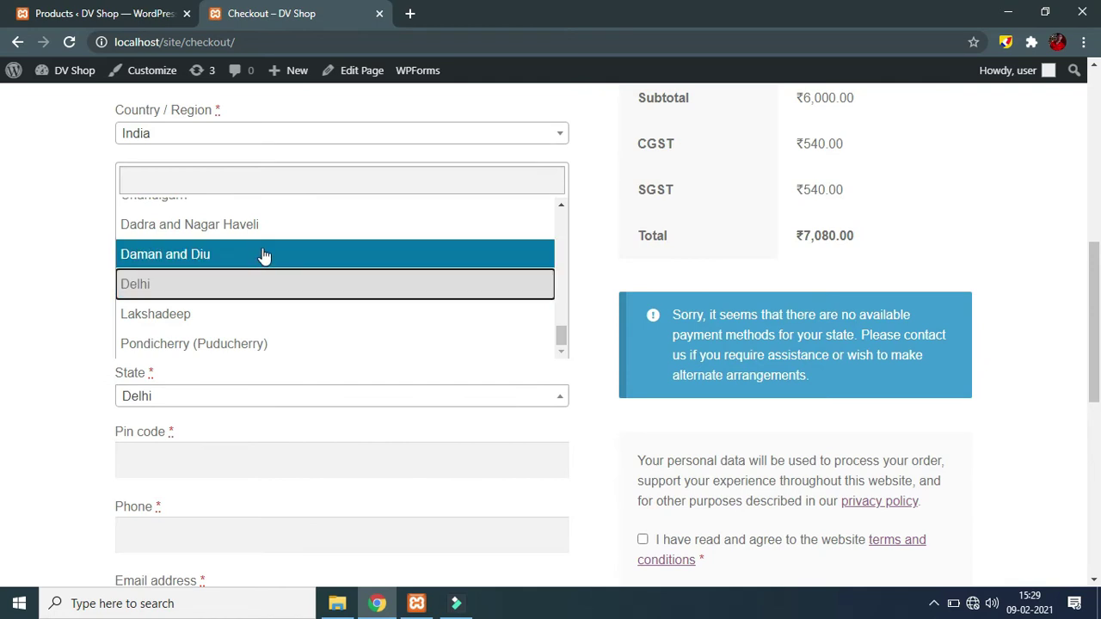
pyautogui.click(223, 343)
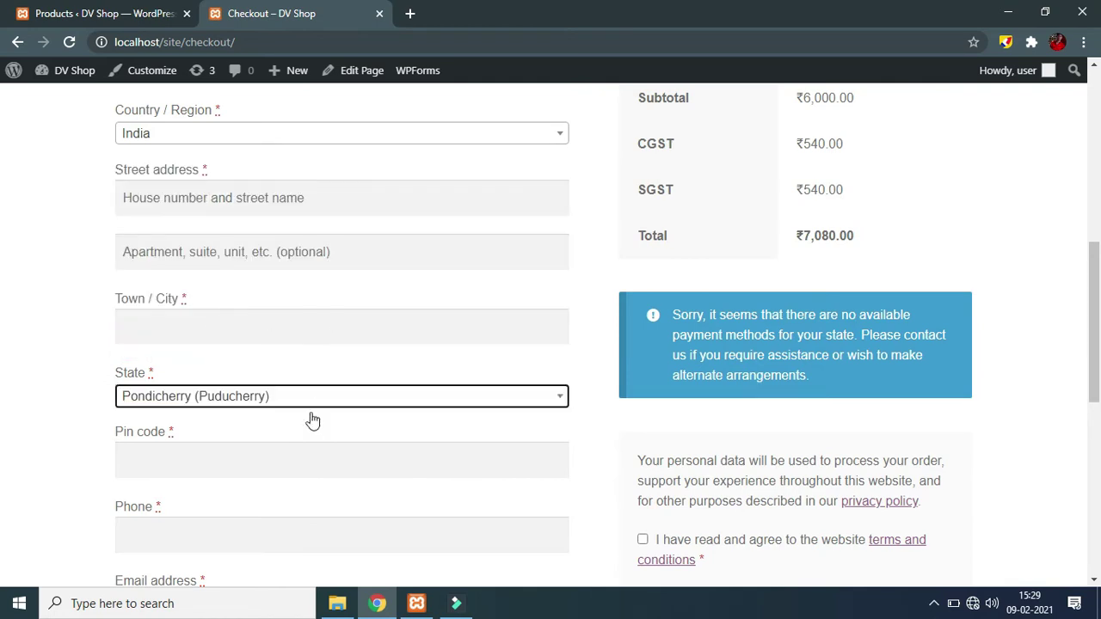
pyautogui.scroll(1, 639, 389)
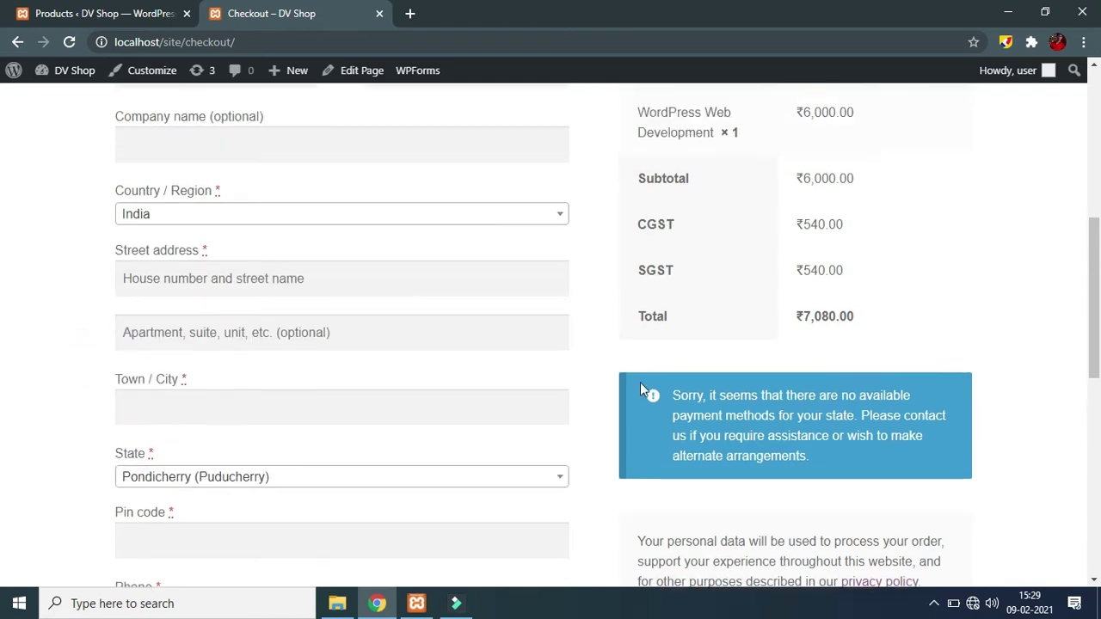
pyautogui.scroll(4, 722, 356)
pyautogui.press('F5')
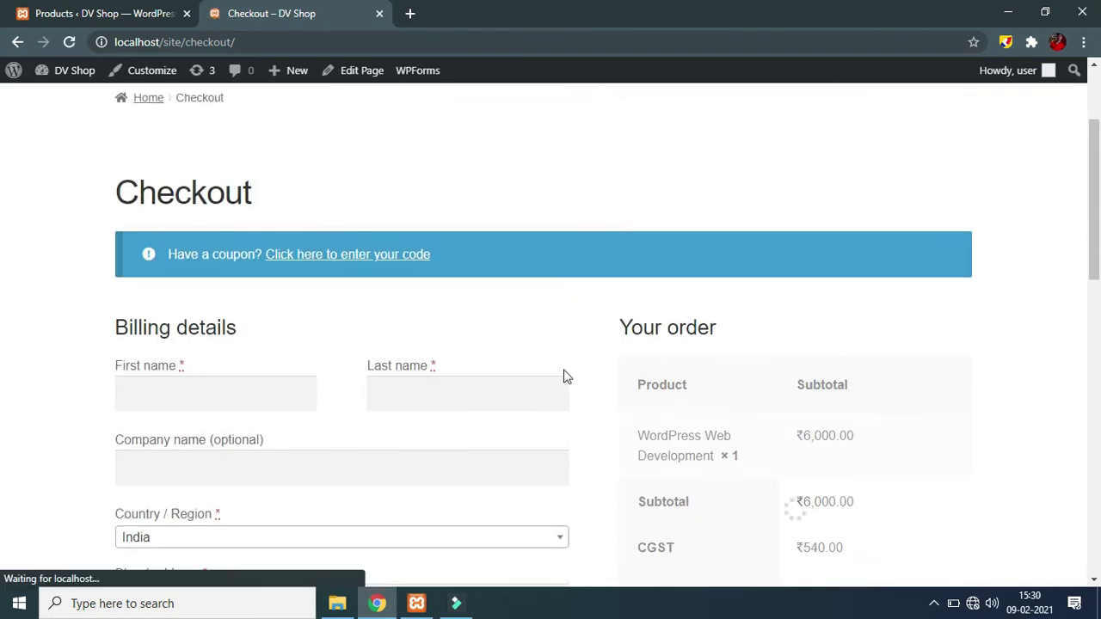
pyautogui.scroll(-1, 632, 430)
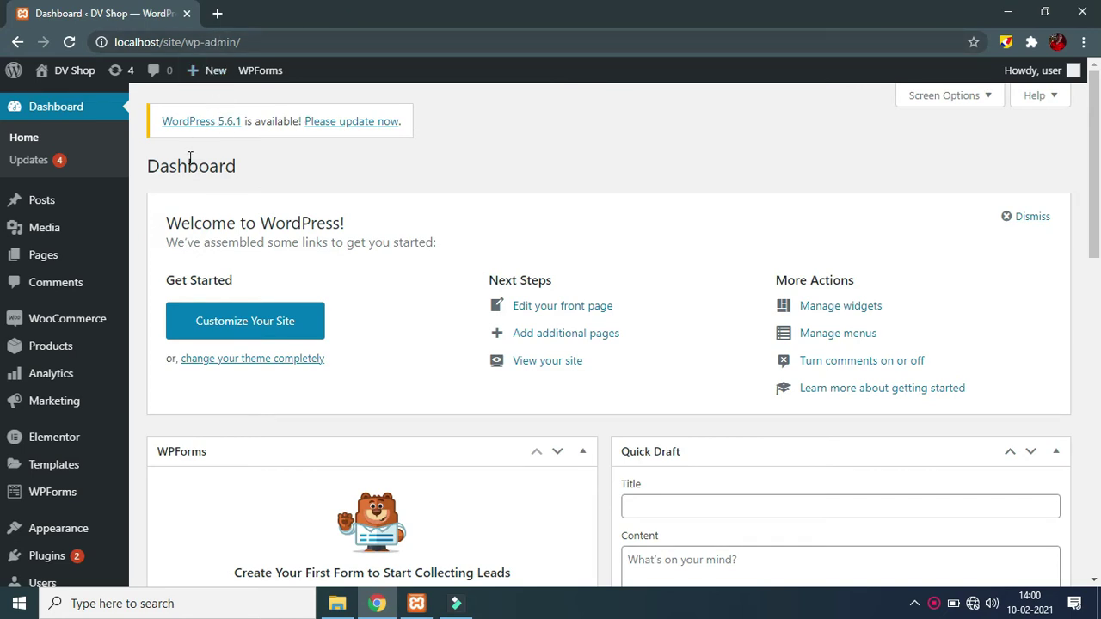
# Step: Open the WooCommerce shipping settings from the WordPress dashboard to show the shipping zones
pyautogui.moveTo(7, 263)
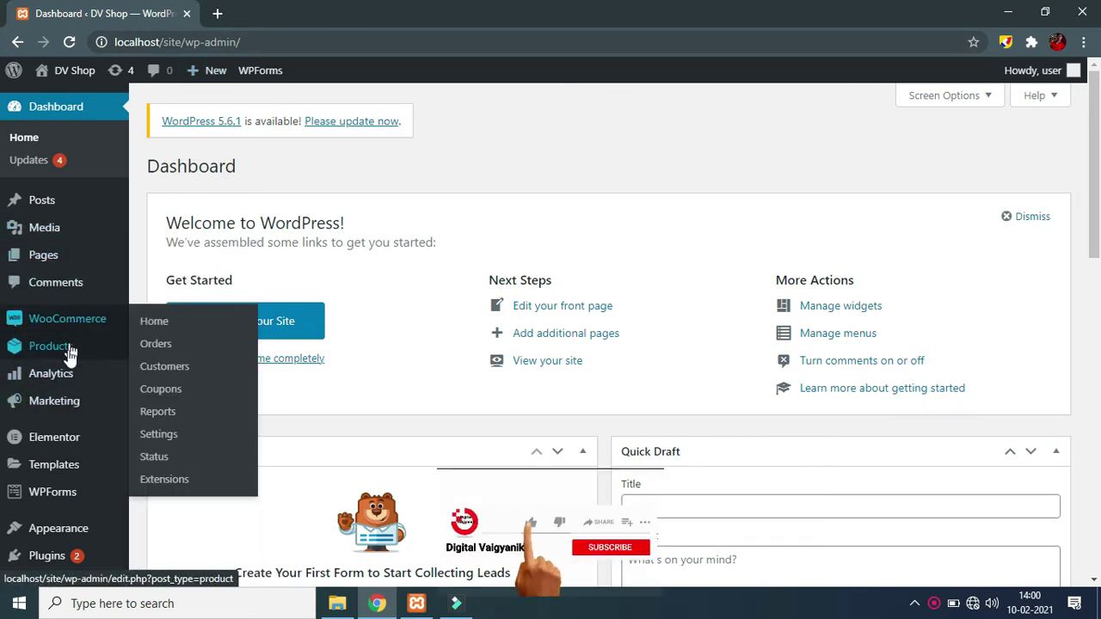
pyautogui.moveTo(112, 318)
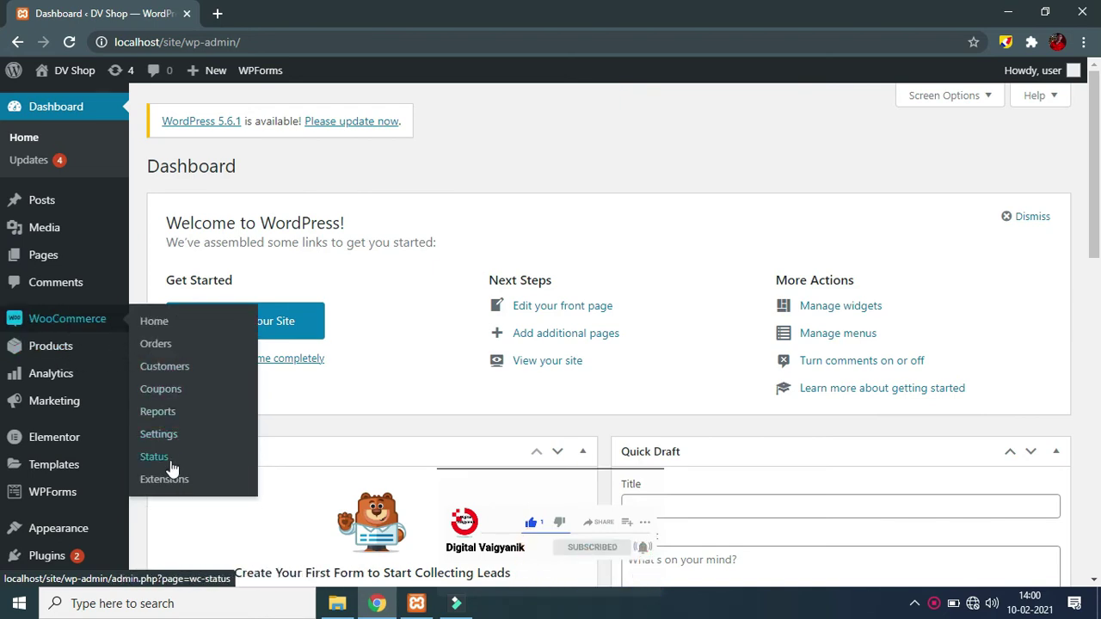
pyautogui.click(166, 434)
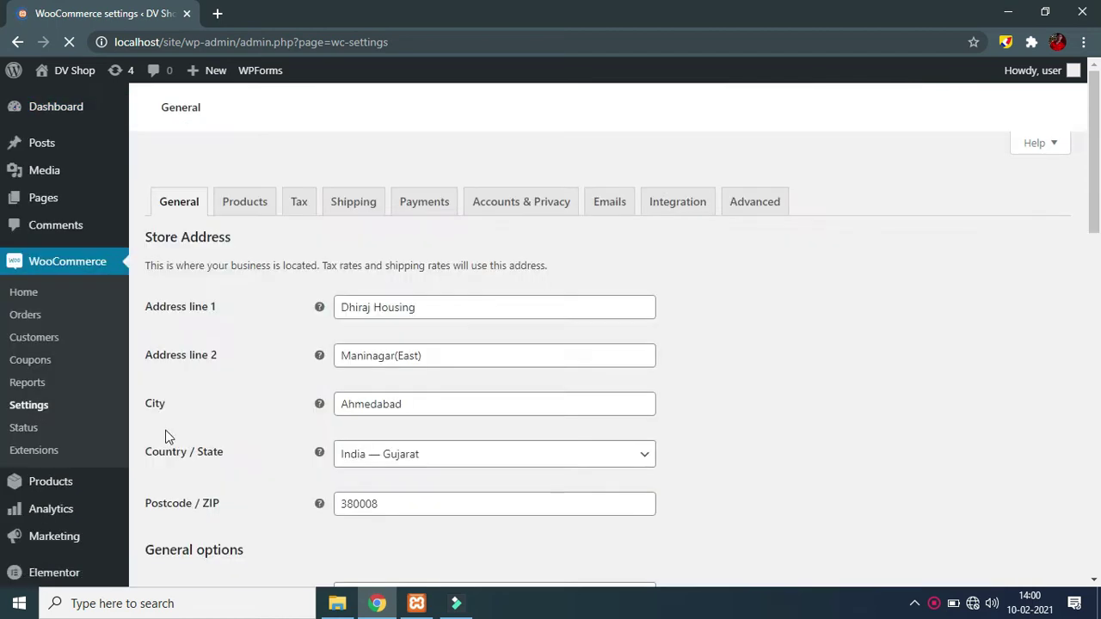
pyautogui.click(344, 213)
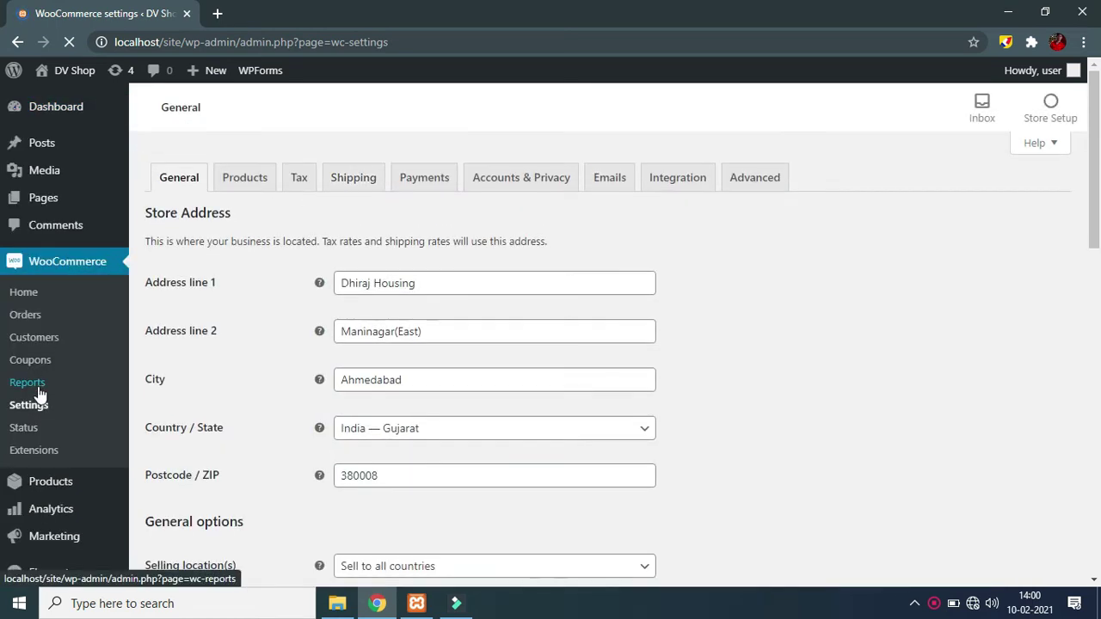
pyautogui.click(350, 340)
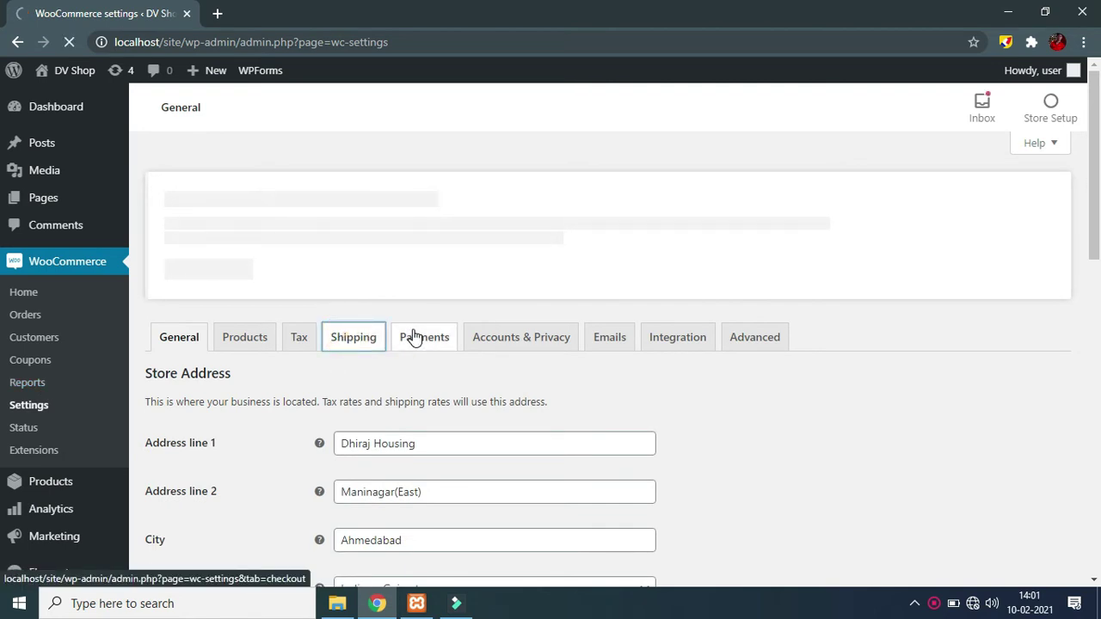
pyautogui.click(351, 340)
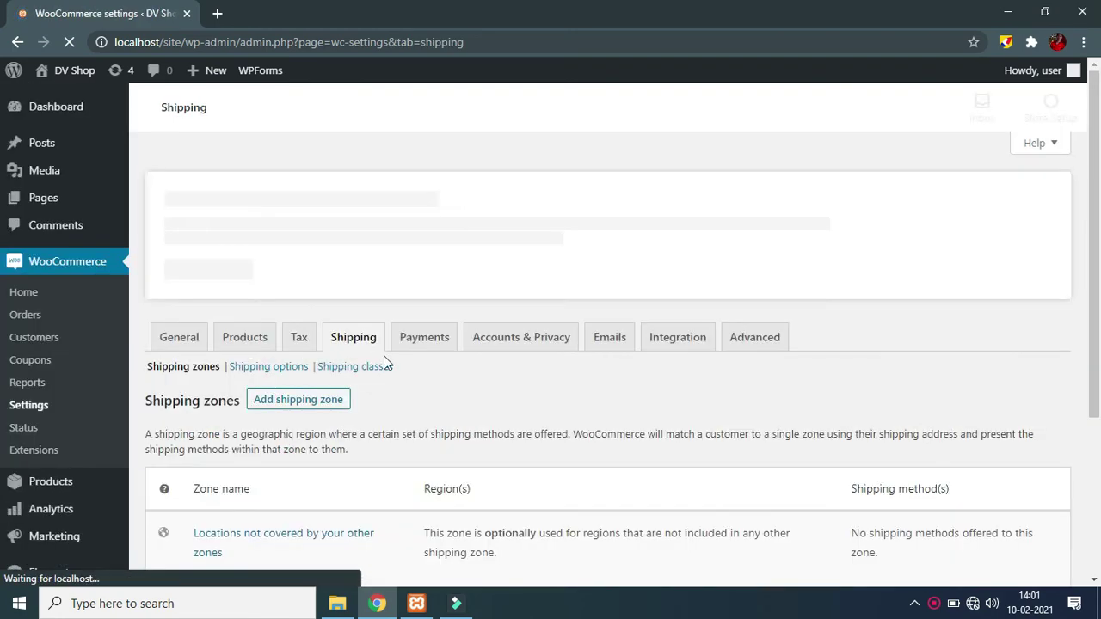
# Step: Delete the existing Gujarat shipping zone and confirm its removal
pyautogui.scroll(-2, 421, 374)
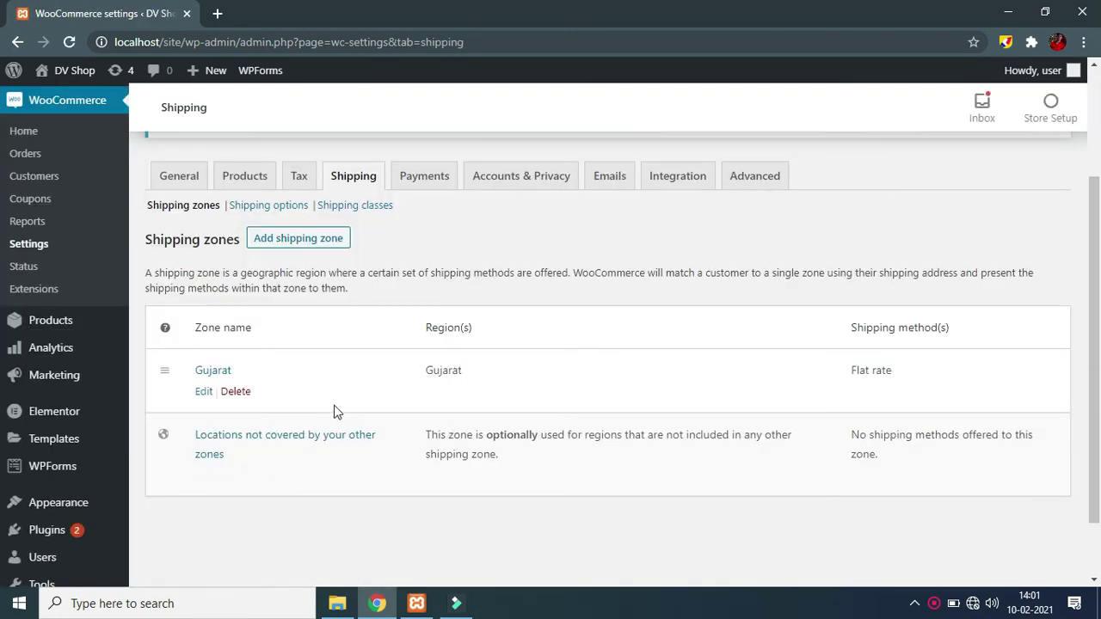
pyautogui.click(239, 392)
pyautogui.click(628, 149)
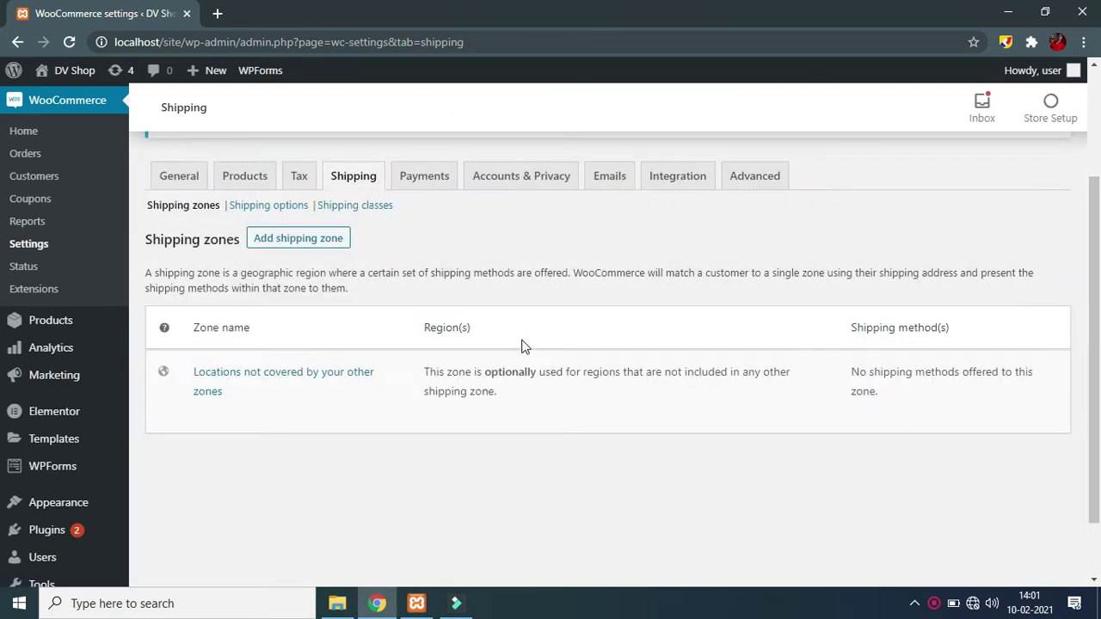
pyautogui.scroll(-1, 529, 318)
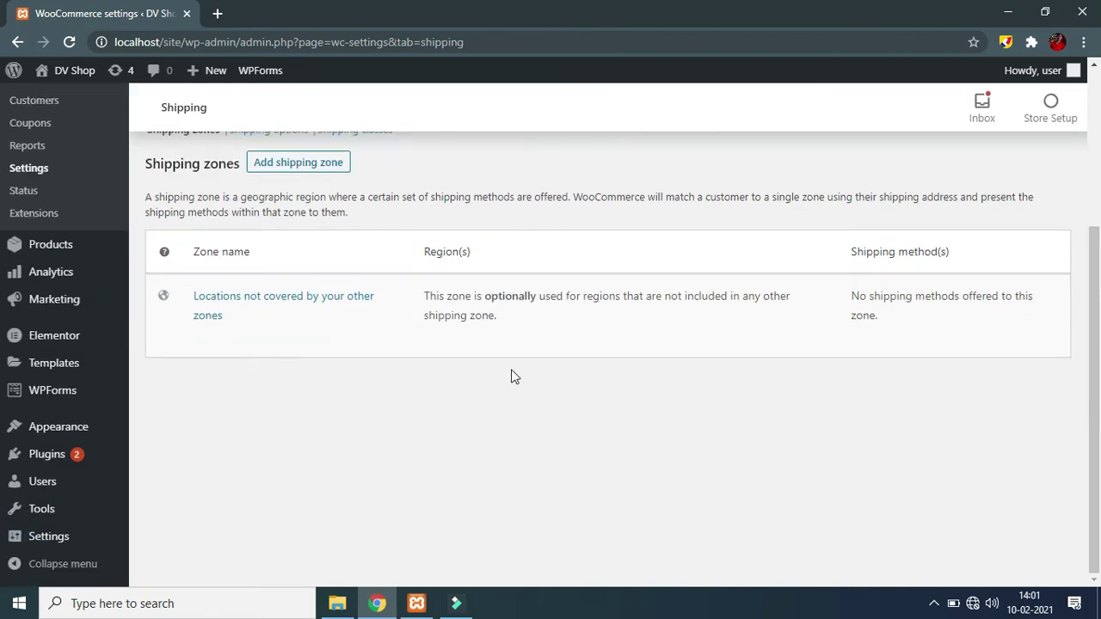
# Step: Create a new shipping zone named Local Area with Gujarat, India as its region
pyautogui.scroll(3, 511, 369)
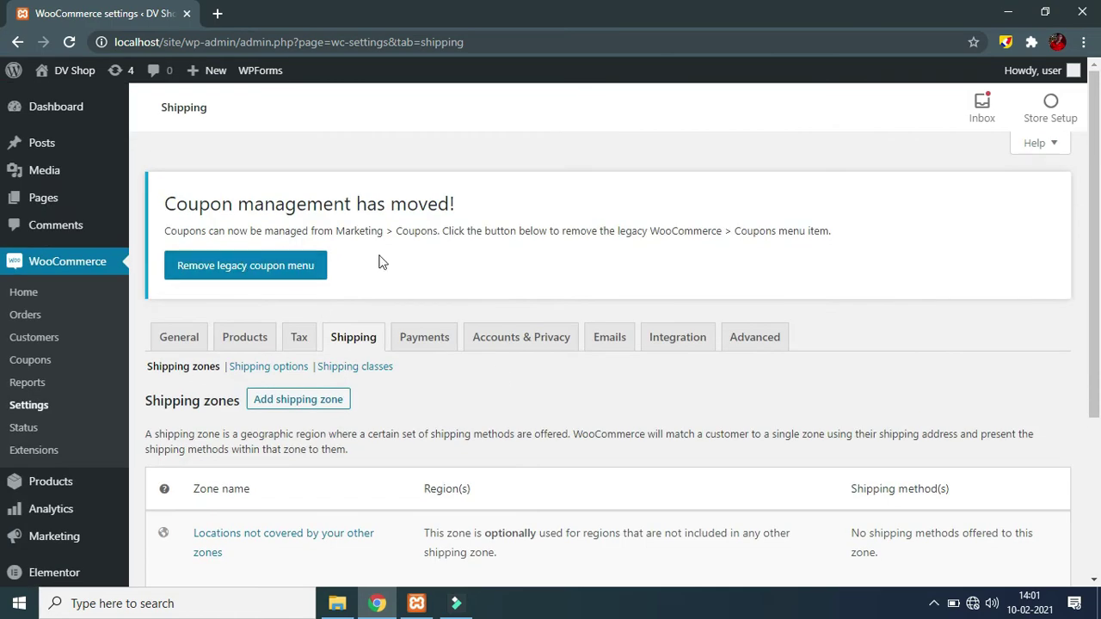
pyautogui.click(333, 399)
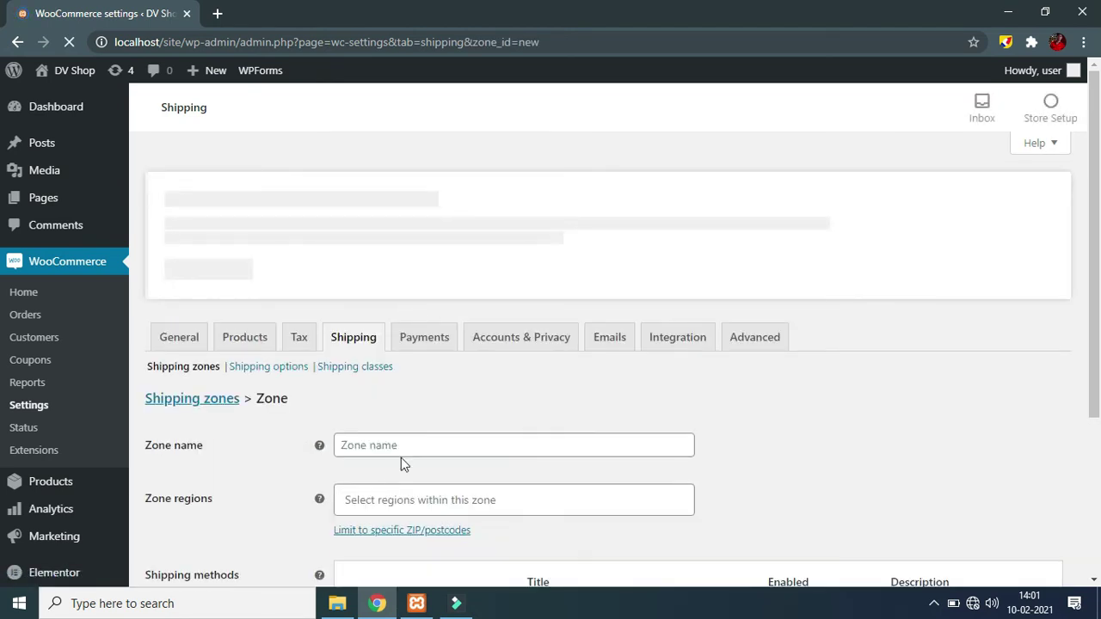
pyautogui.click(404, 446)
pyautogui.write('LO')
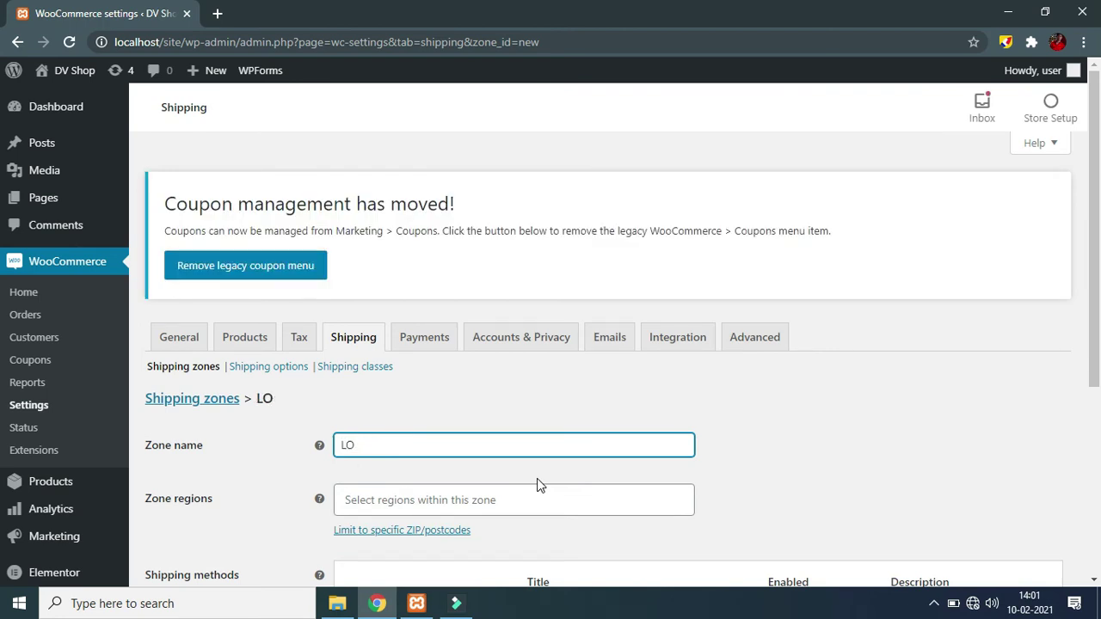
pyautogui.write('ccal')
pyautogui.scroll(-1, 524, 389)
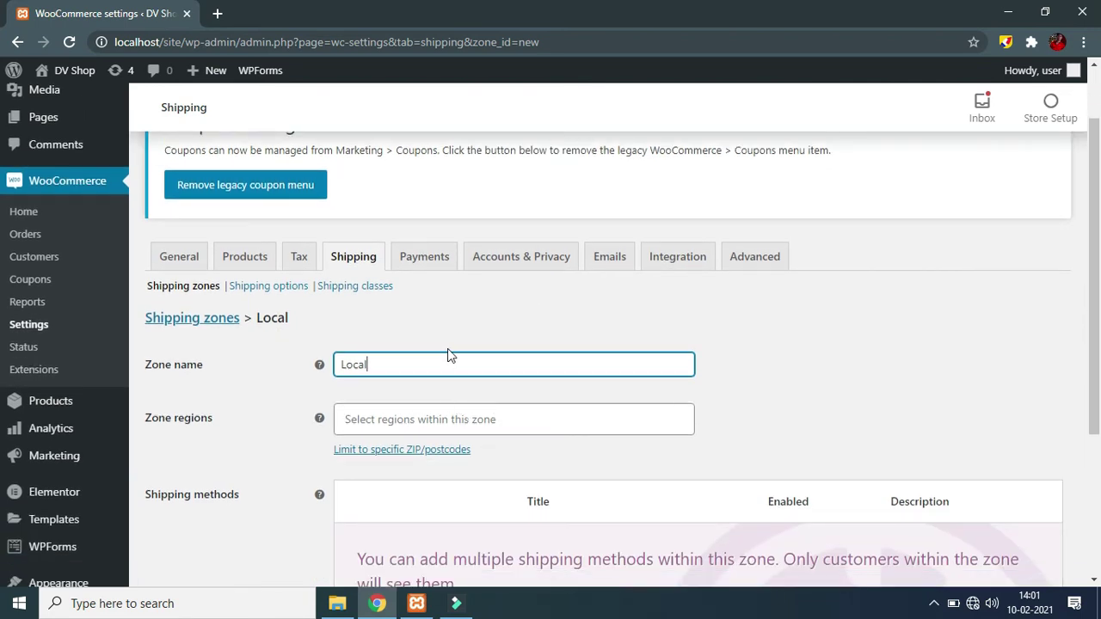
pyautogui.write('Area')
pyautogui.click(433, 418)
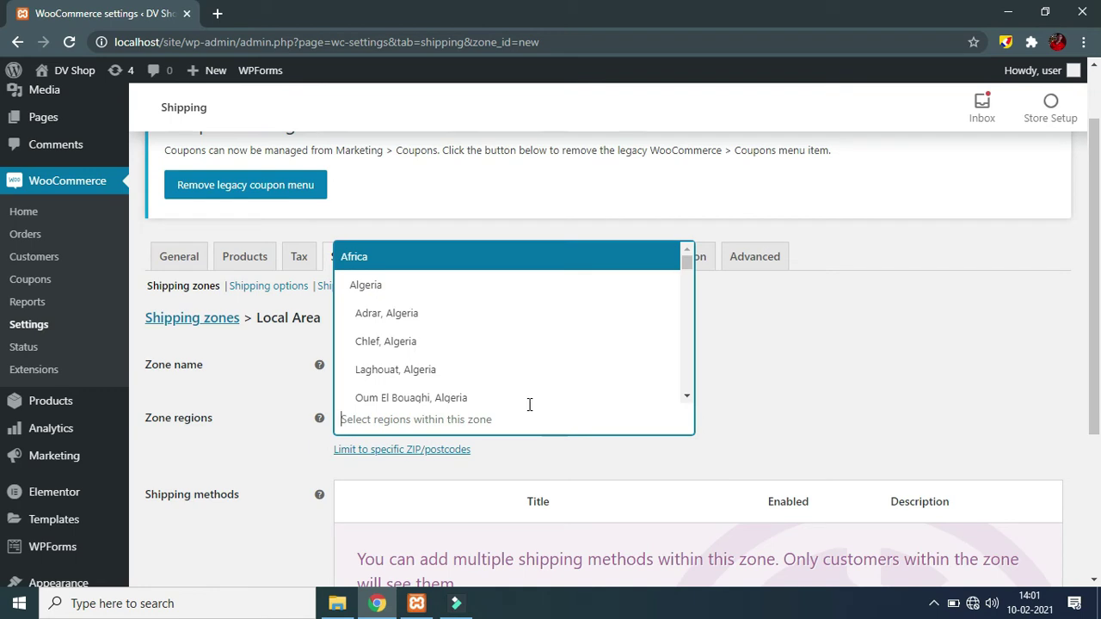
pyautogui.write('Gujar')
pyautogui.click(402, 390)
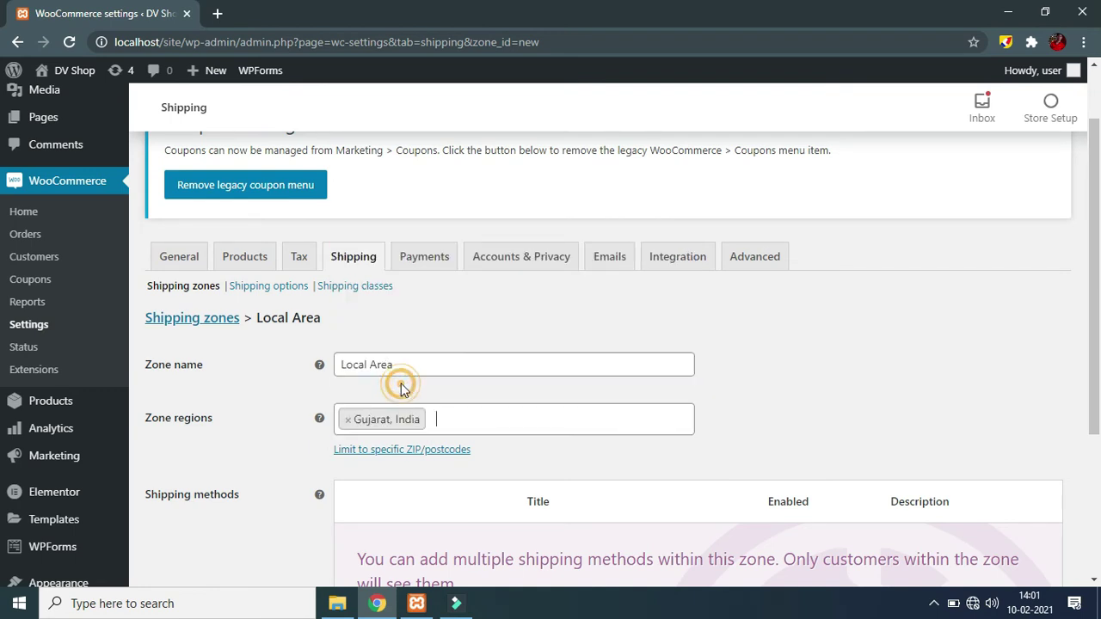
# Step: Add Free shipping as a shipping method for the Local Area zone
pyautogui.scroll(-2, 602, 301)
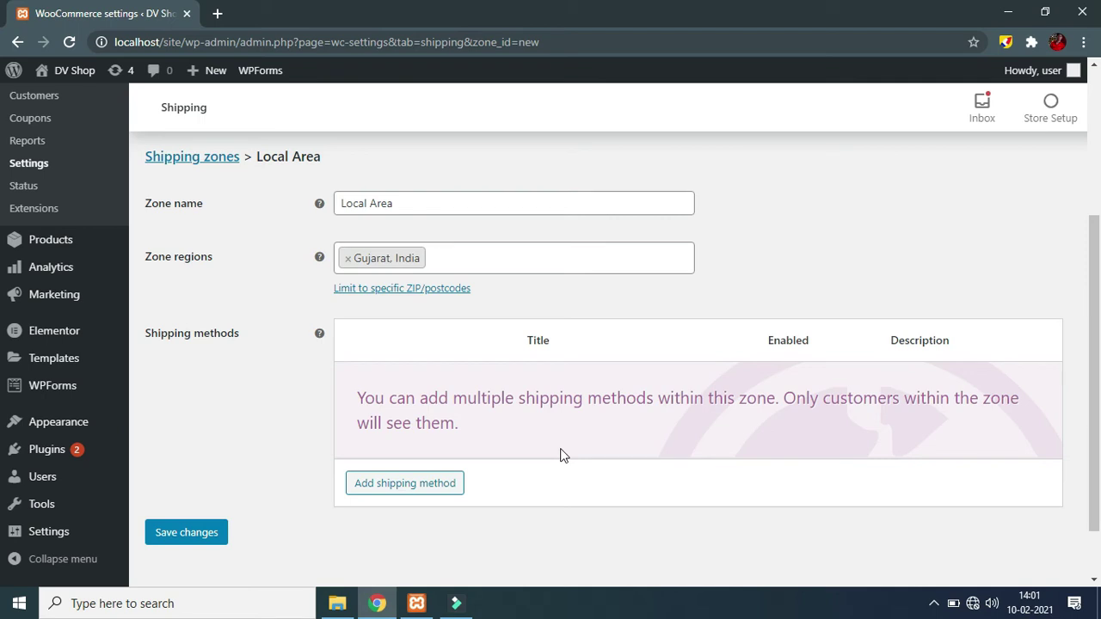
pyautogui.click(422, 481)
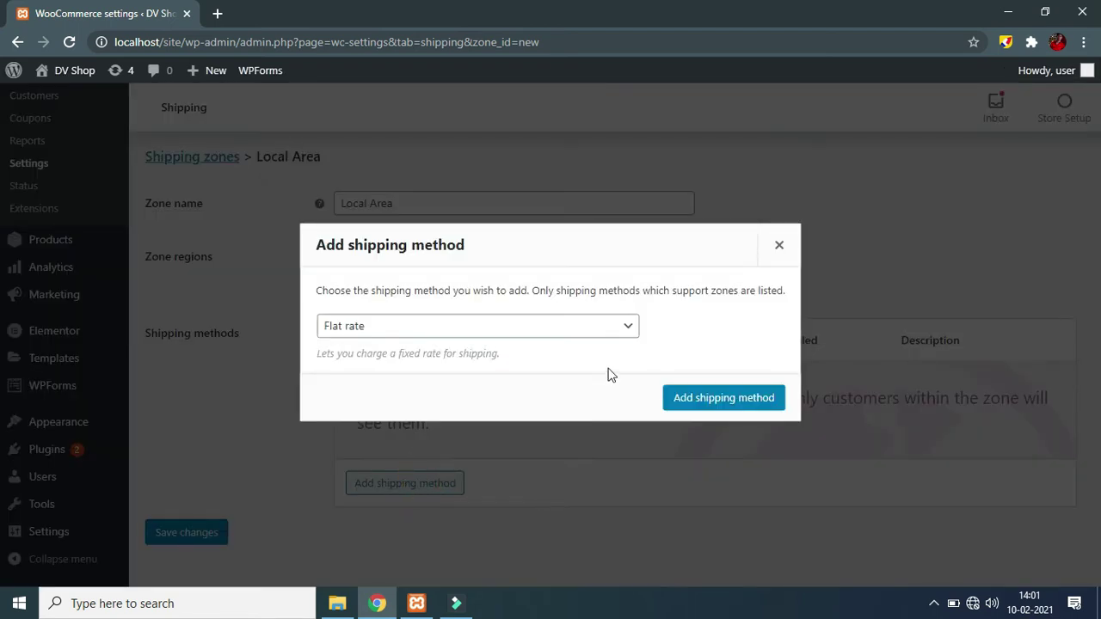
pyautogui.click(574, 331)
pyautogui.click(386, 364)
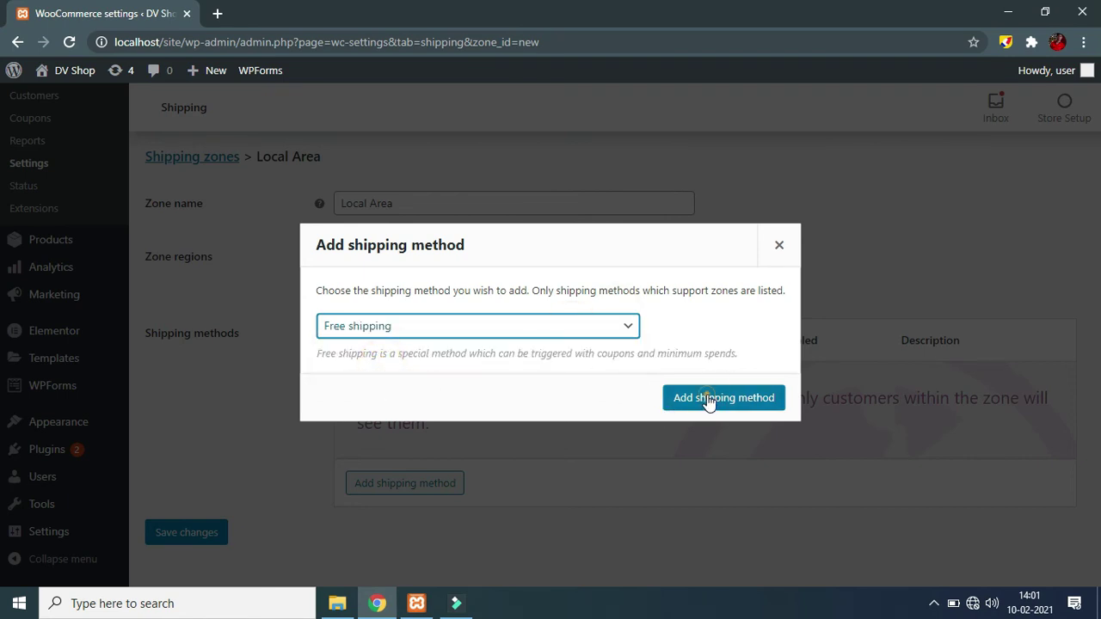
pyautogui.click(705, 399)
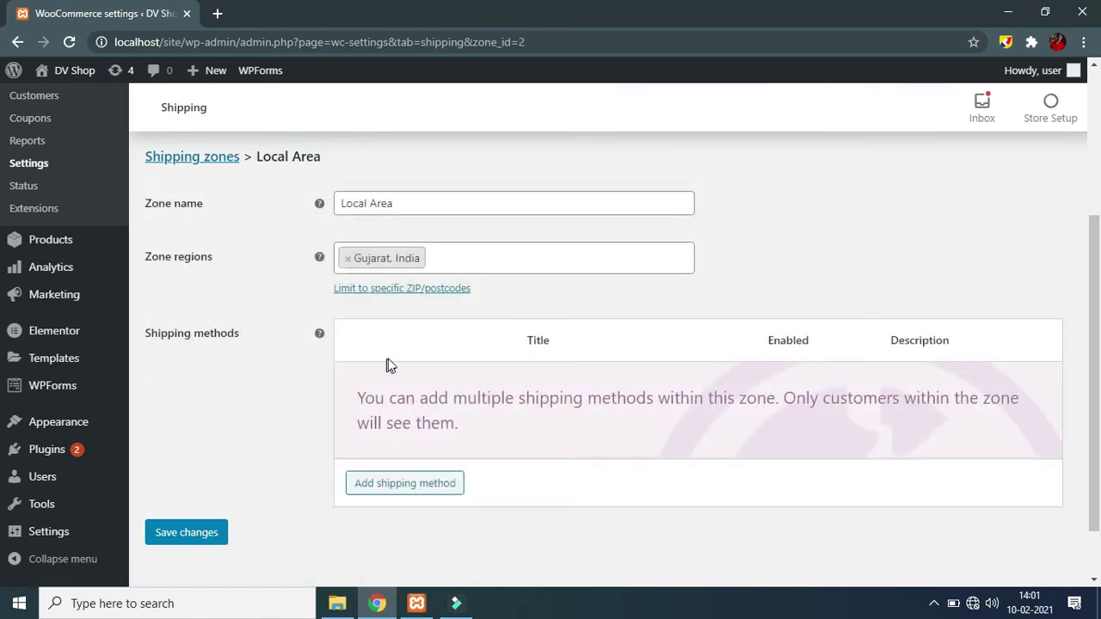
# Step: Try to reload the Local Area zone page, cancel the reload and check its list of shipping methods
pyautogui.scroll(-2, 510, 424)
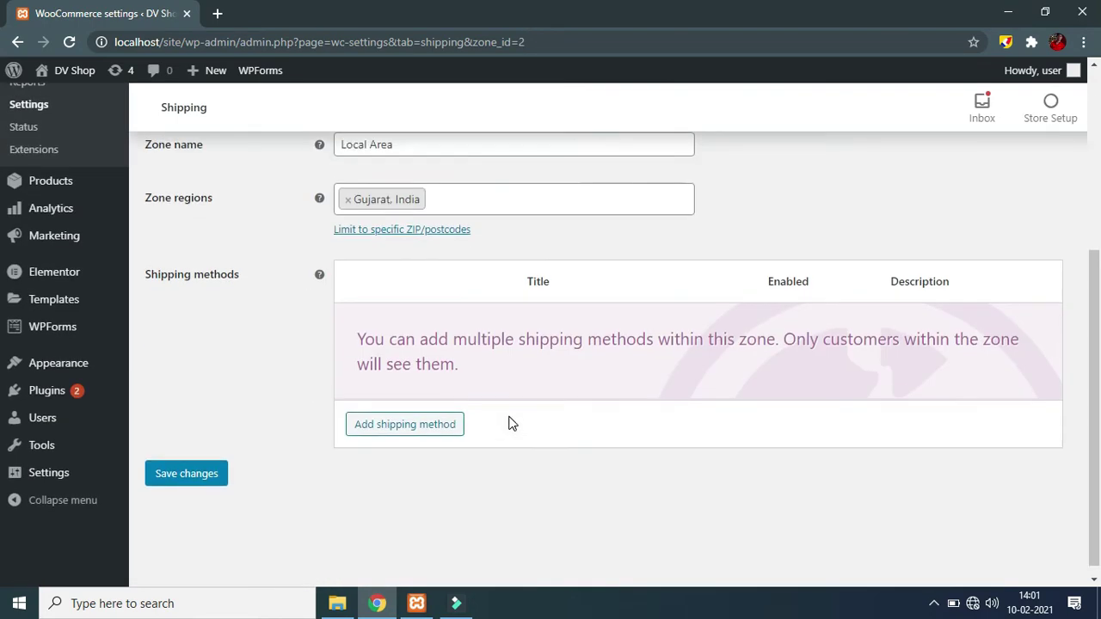
pyautogui.scroll(4, 509, 422)
pyautogui.press('F5')
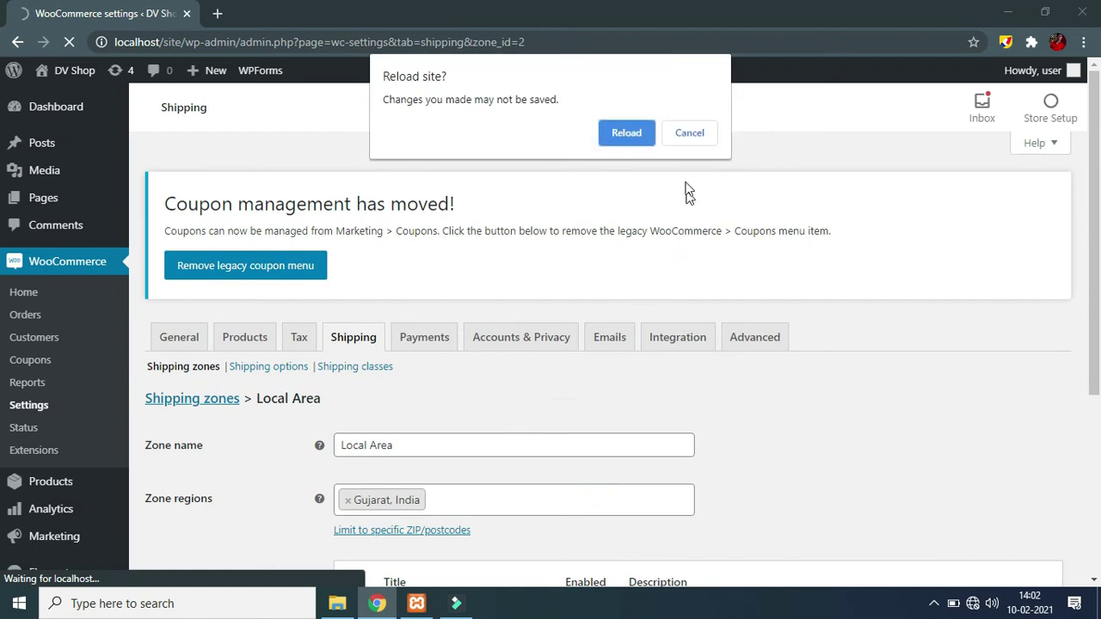
pyautogui.click(687, 134)
pyautogui.scroll(-2, 482, 481)
pyautogui.click(699, 361)
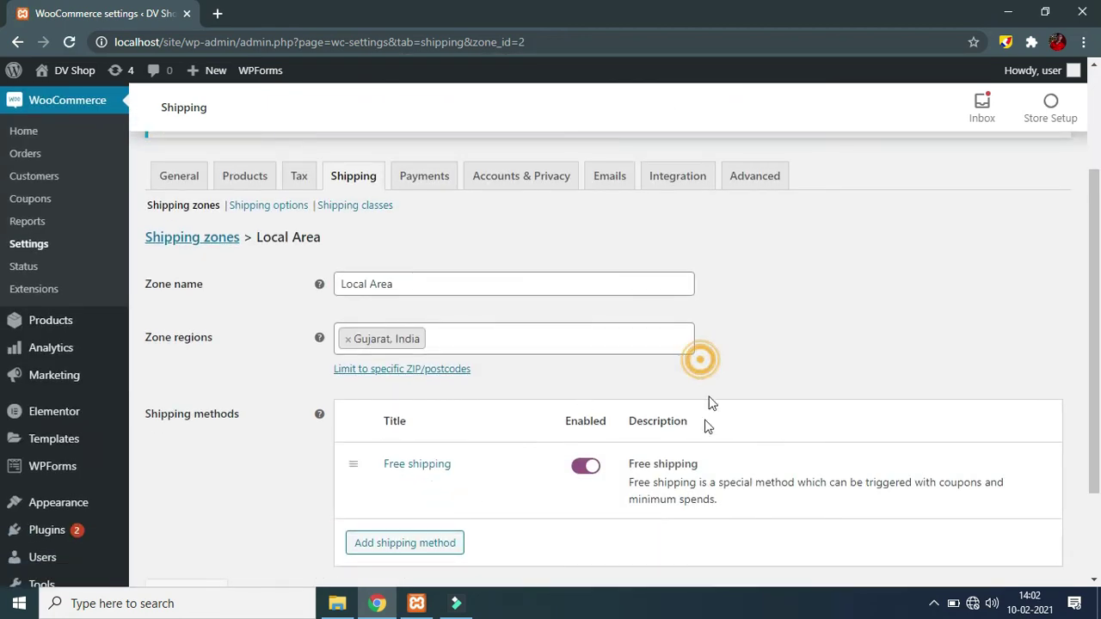
# Step: View the settings of the Free shipping method in the Local Area zone and close them without changes
pyautogui.scroll(-2, 535, 425)
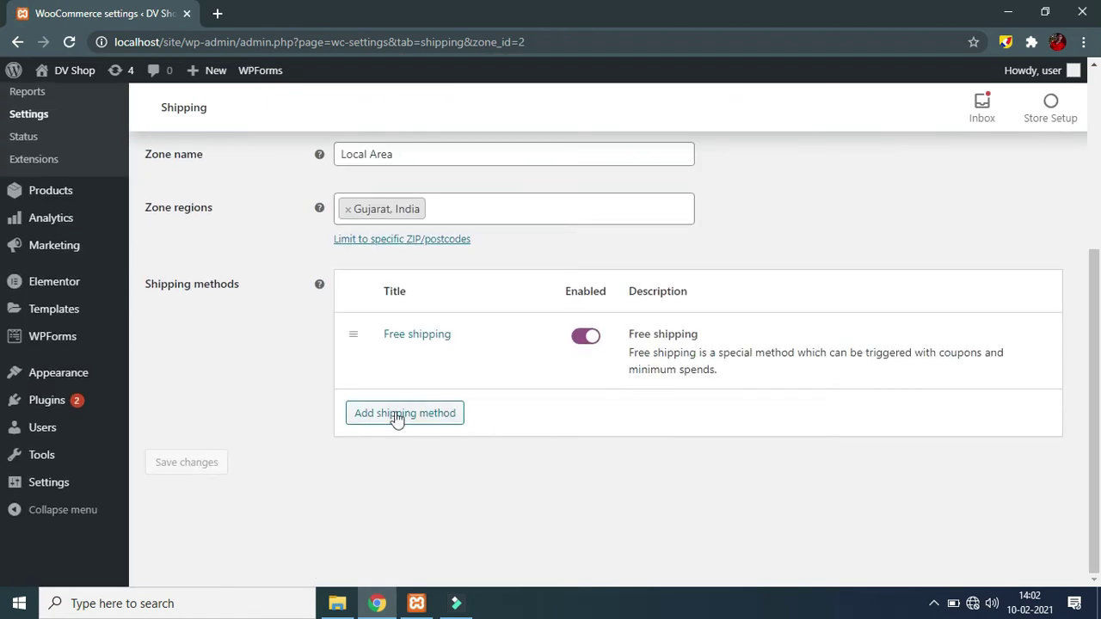
pyautogui.moveTo(513, 351)
pyautogui.click(391, 355)
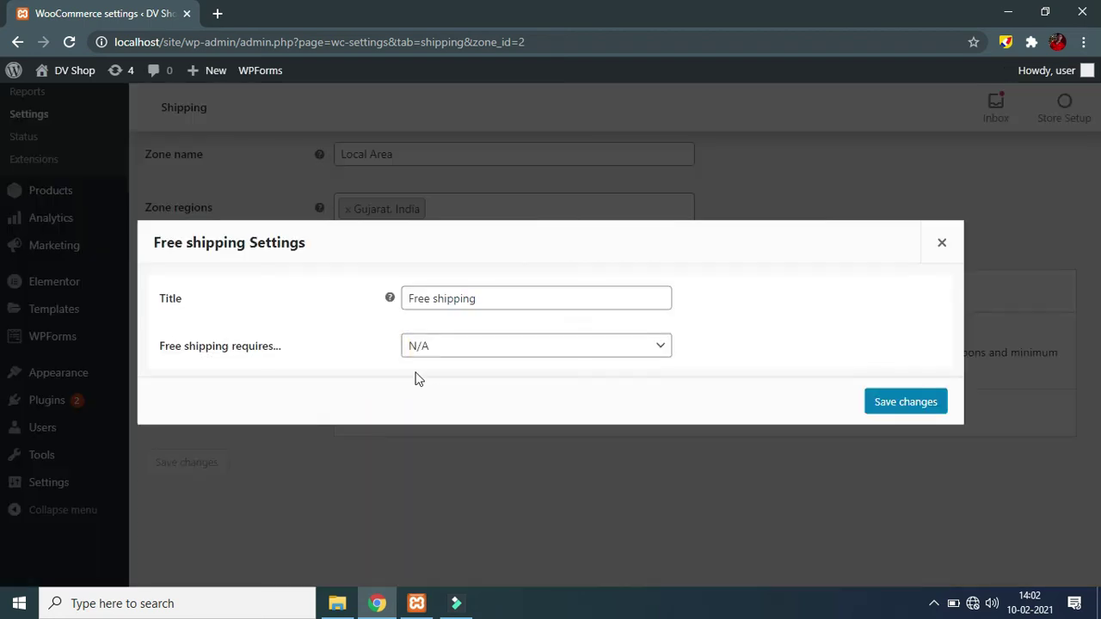
pyautogui.click(949, 246)
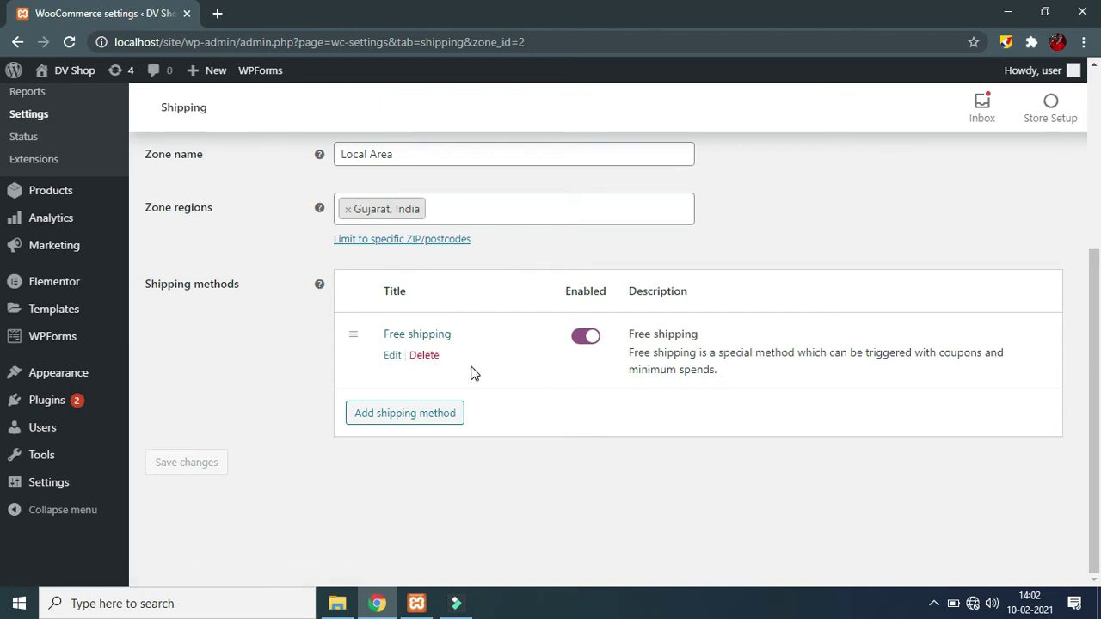
pyautogui.scroll(2, 470, 372)
pyautogui.scroll(-2, 422, 315)
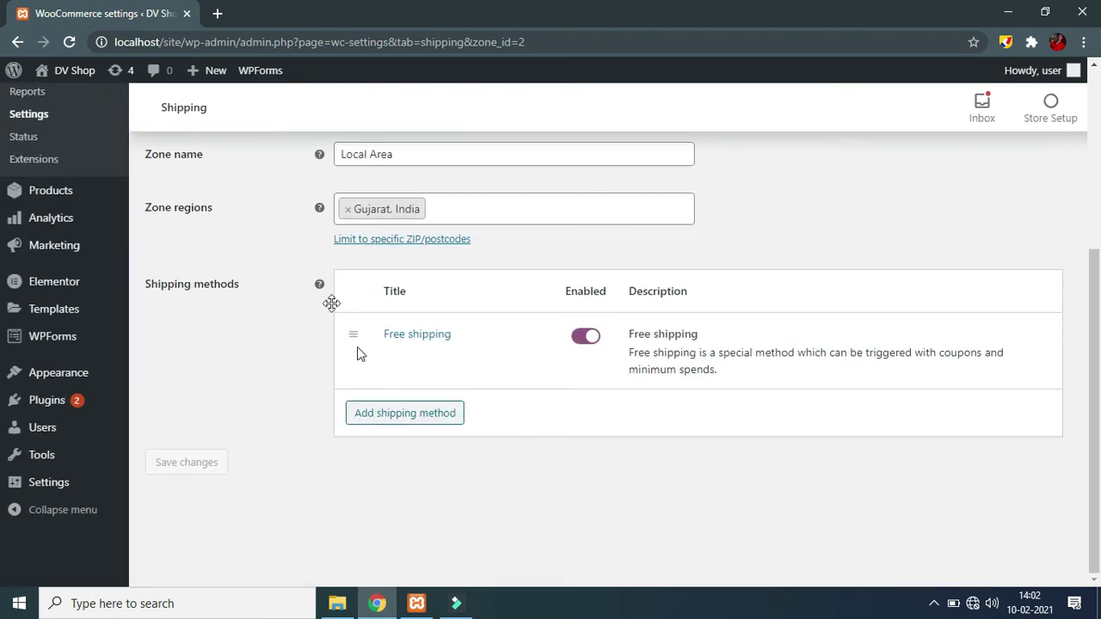
pyautogui.scroll(2, 370, 347)
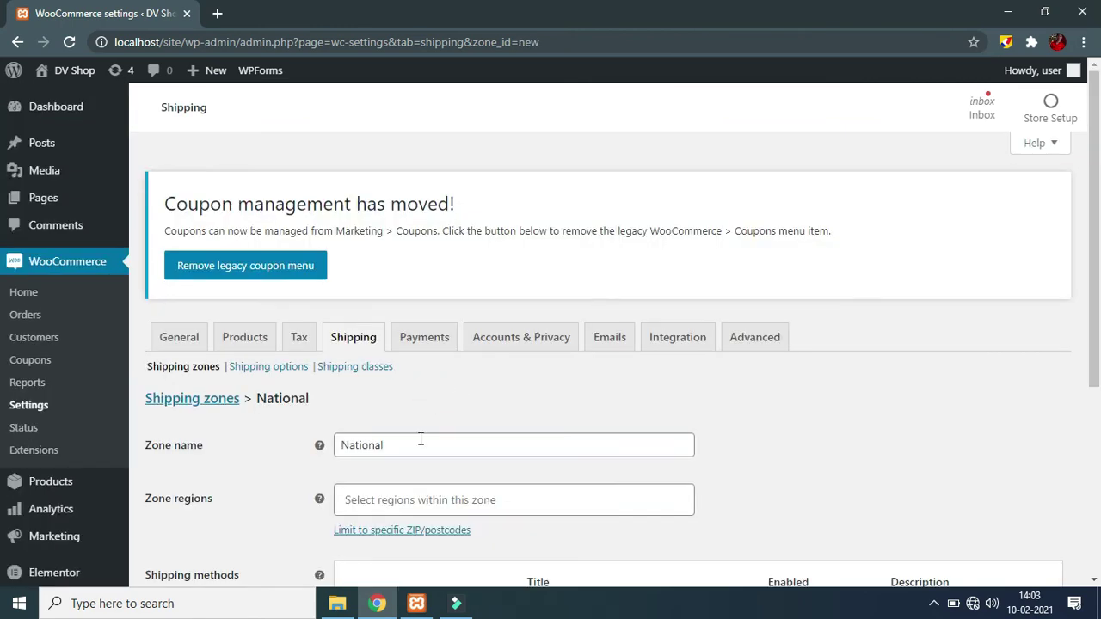
# Step: Add the Indian states Uttar Pradesh, Delhi, Rajasthan and Maharashtra as regions of the new National shipping zone
pyautogui.click(419, 439)
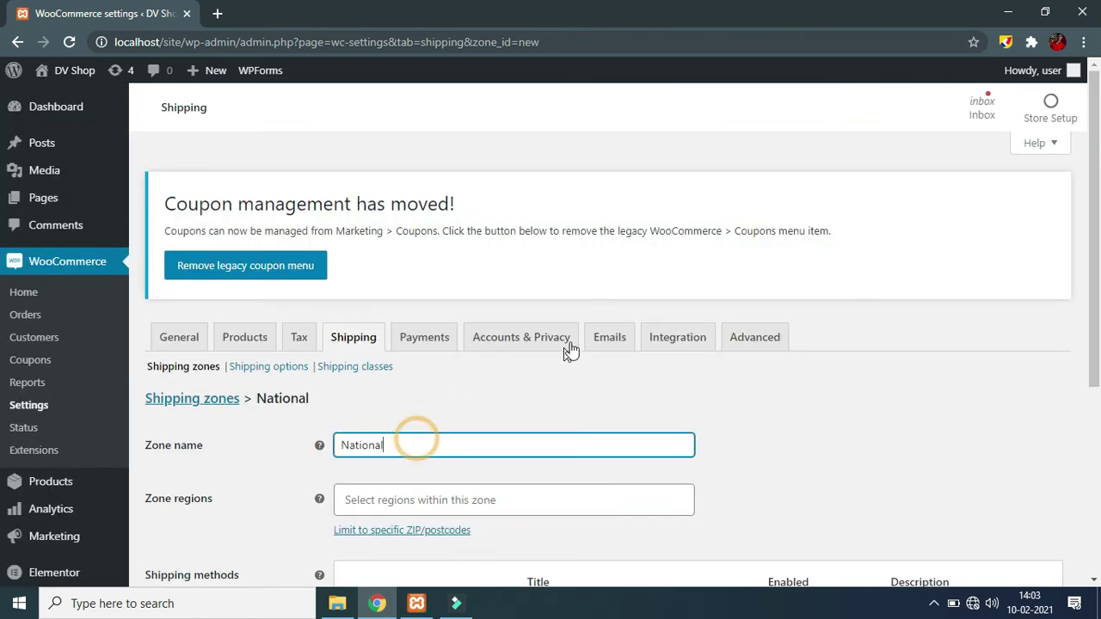
pyautogui.scroll(-1, 476, 417)
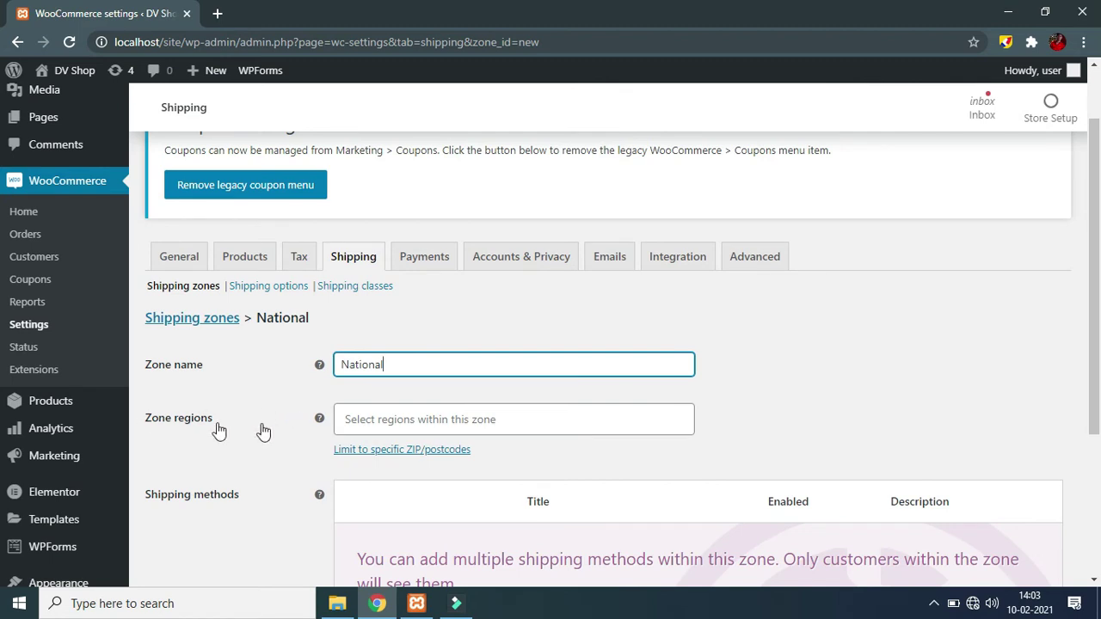
pyautogui.click(393, 421)
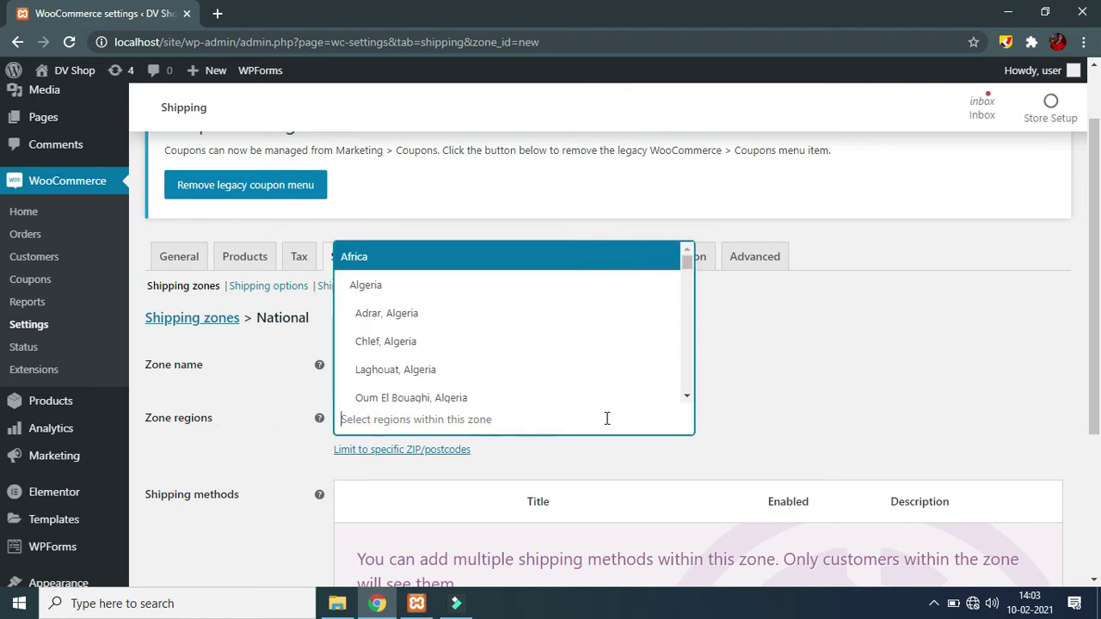
pyautogui.write('Utta')
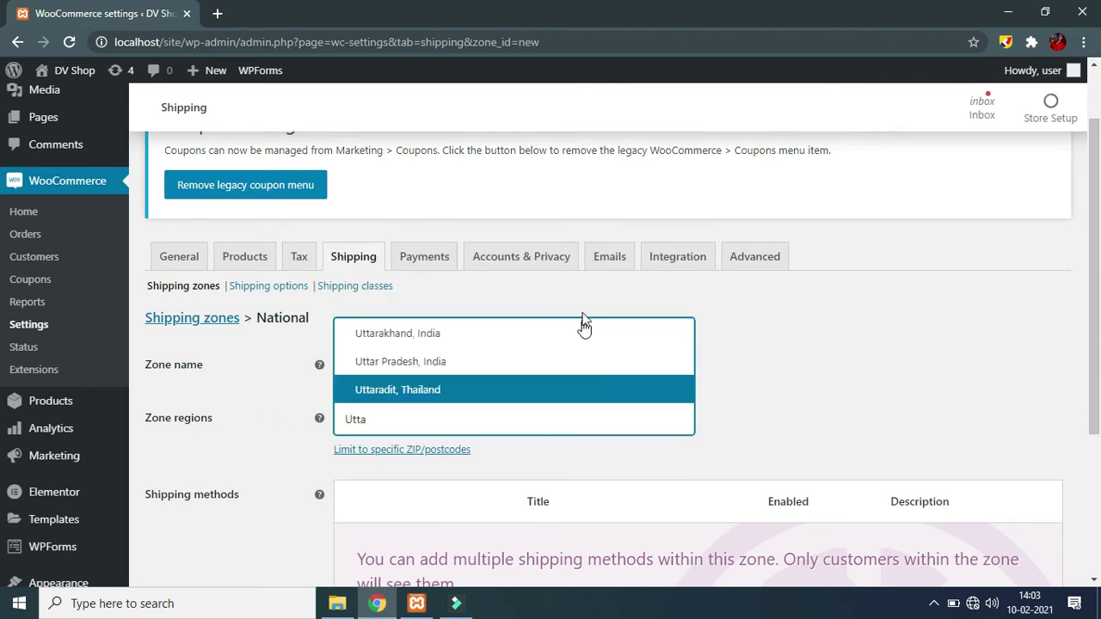
pyautogui.click(446, 368)
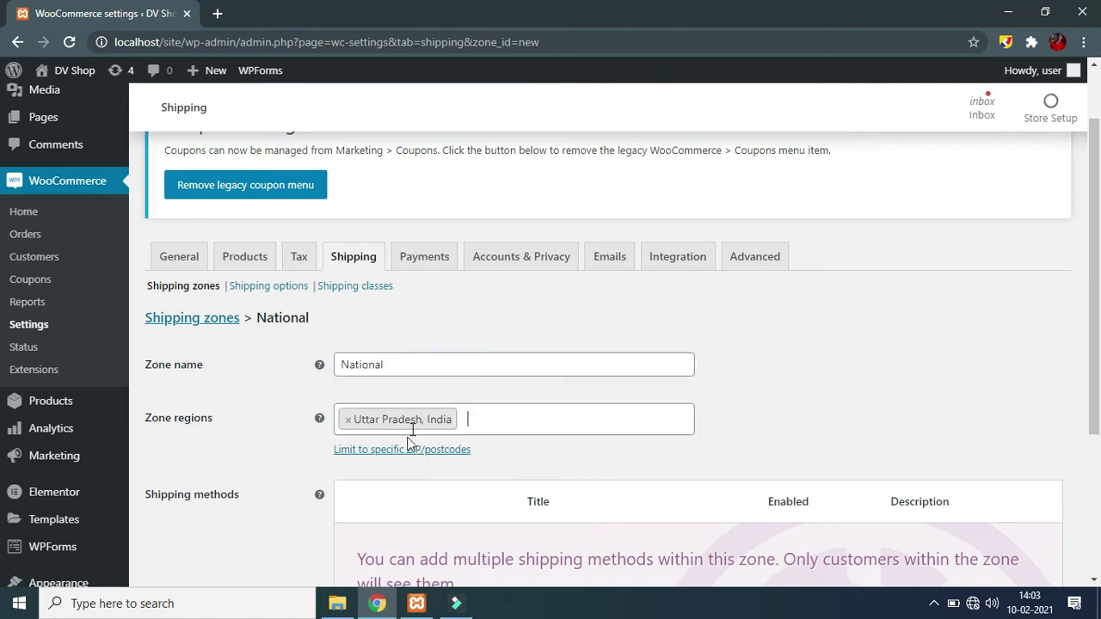
pyautogui.write('Del')
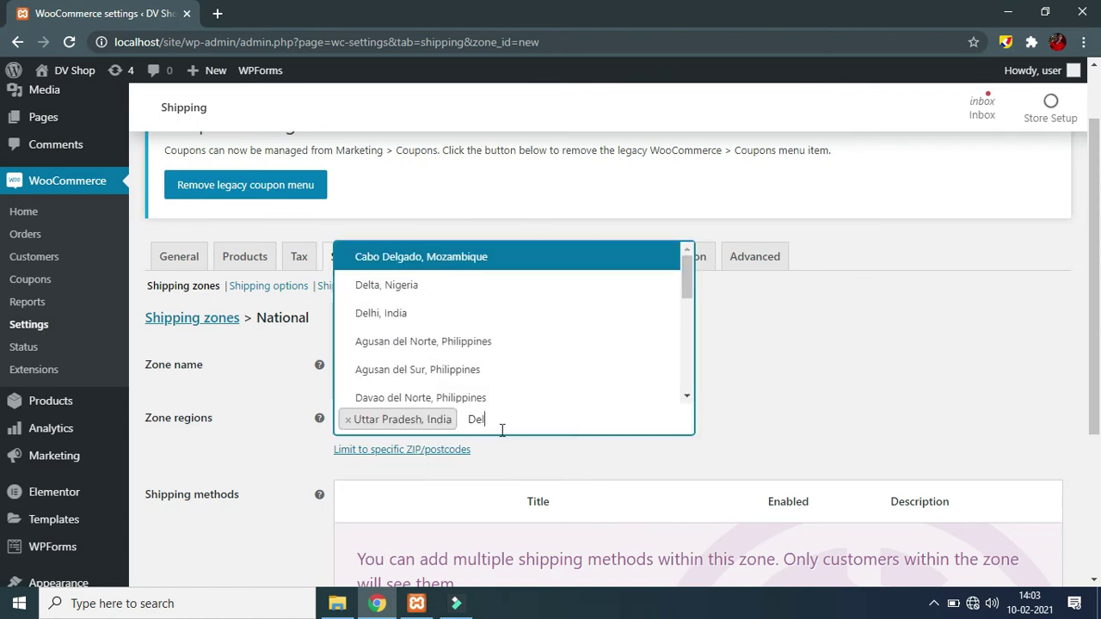
pyautogui.click(389, 317)
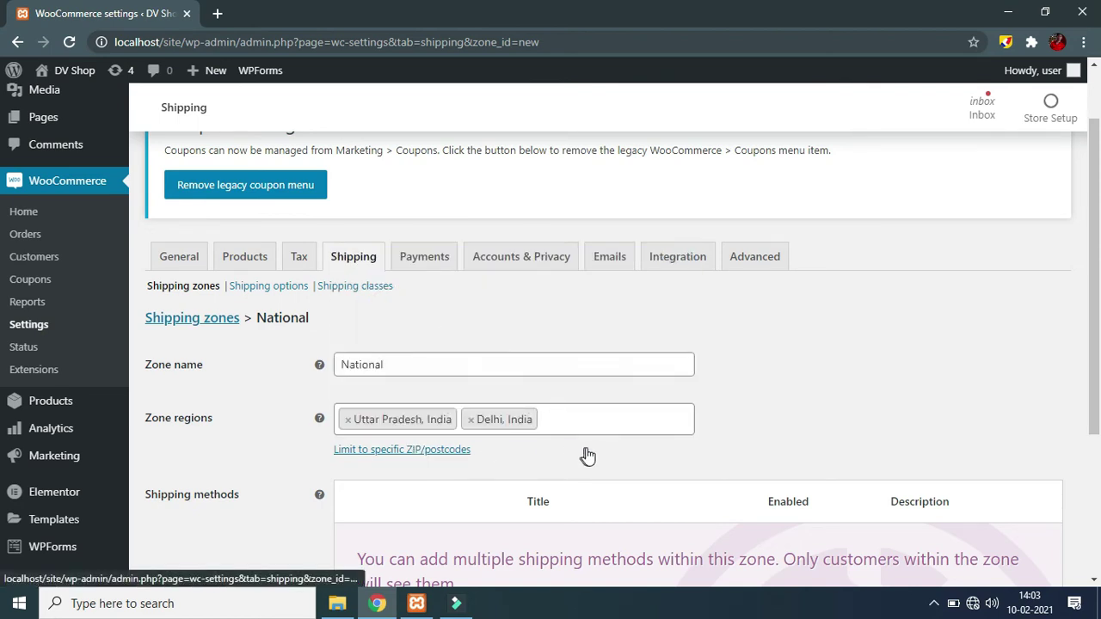
pyautogui.write('Raj')
pyautogui.press('Return')
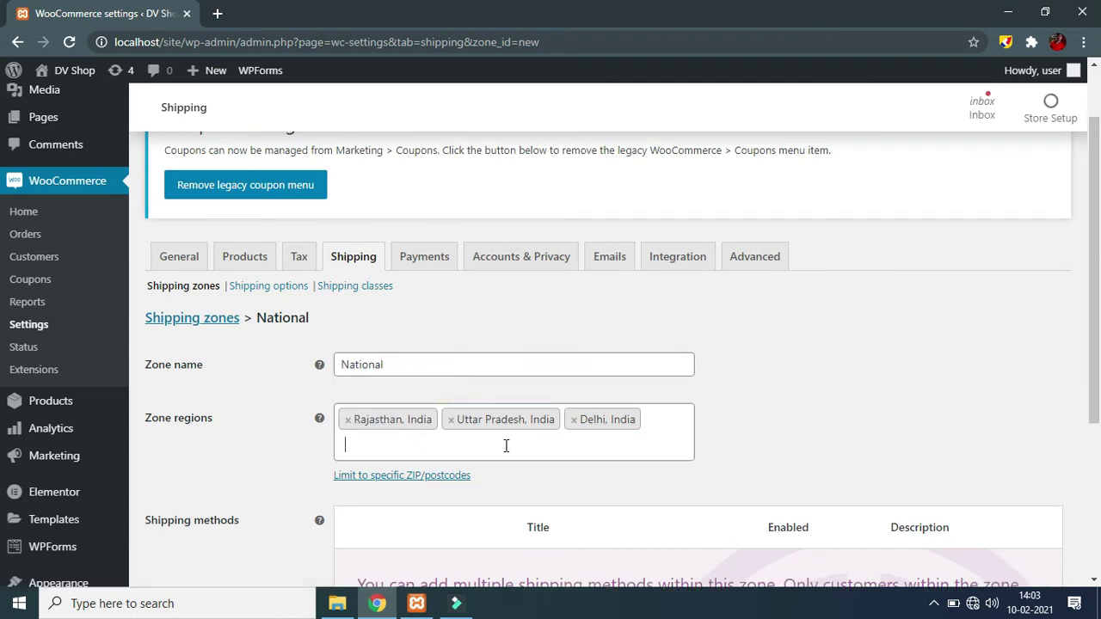
pyautogui.write('Mah')
pyautogui.press('Return')
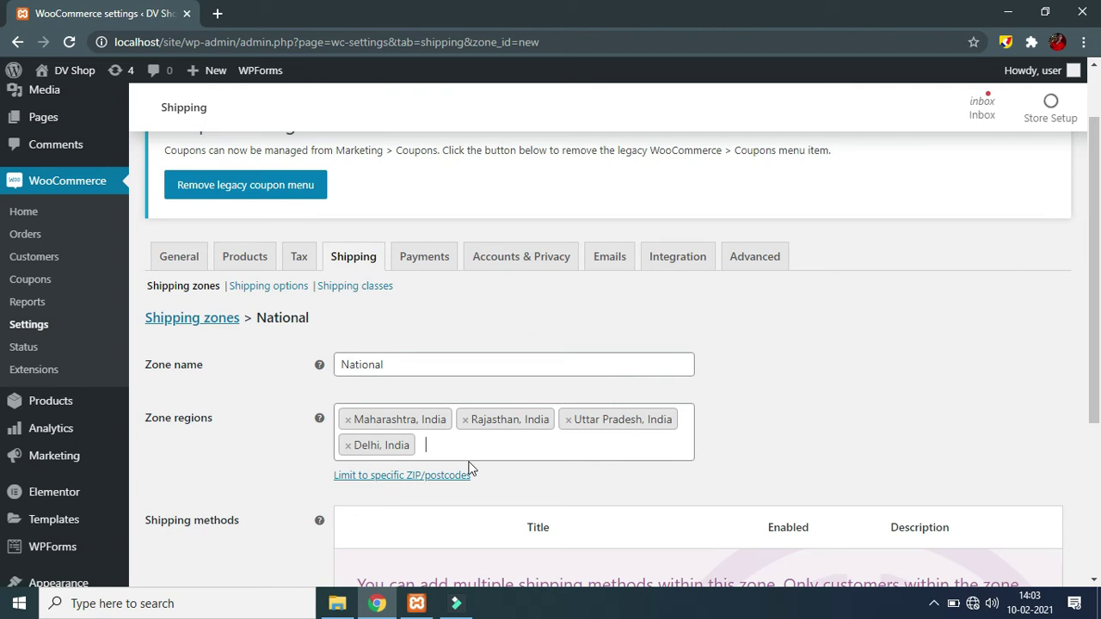
pyautogui.write('Che')
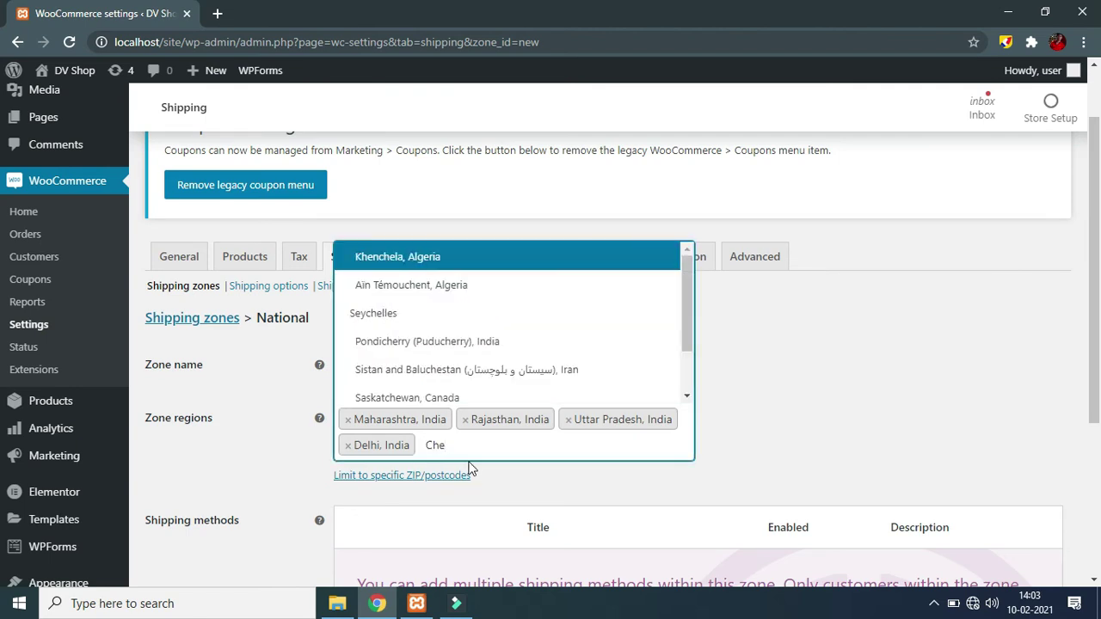
pyautogui.write('nn')
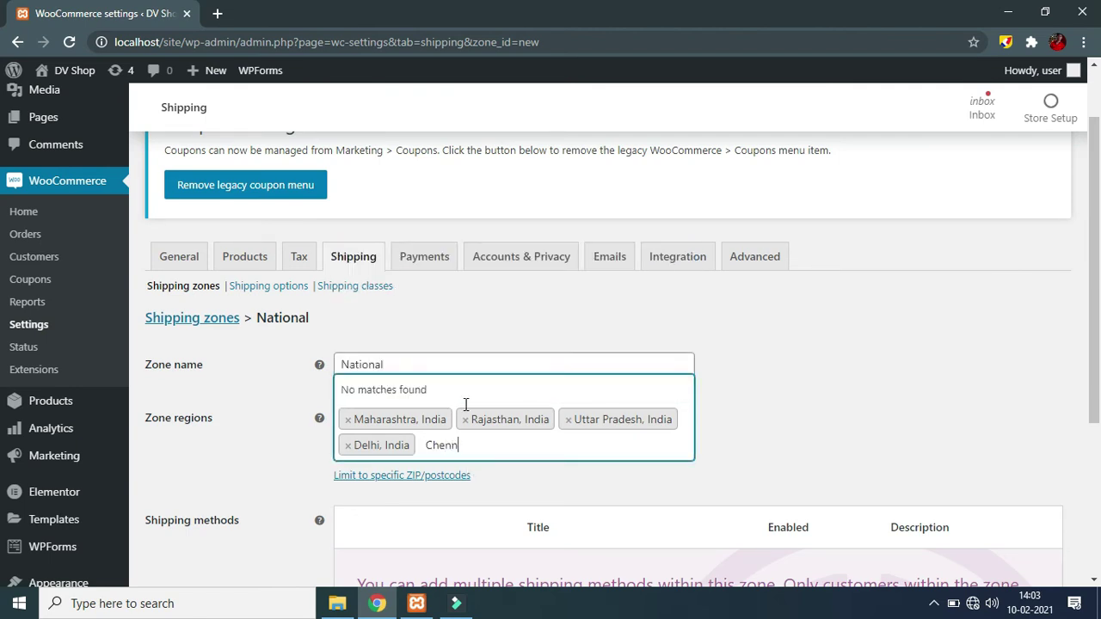
pyautogui.press('BackSpace')
pyautogui.press('BackSpace')
pyautogui.press('BackSpace')
pyautogui.press('BackSpace')
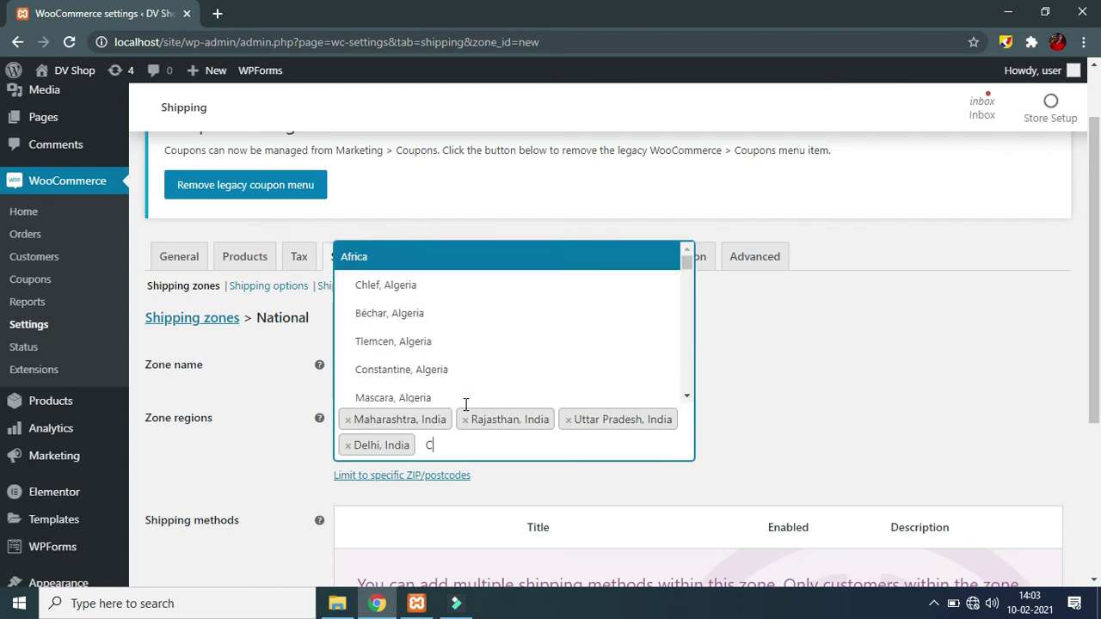
pyautogui.press('BackSpace')
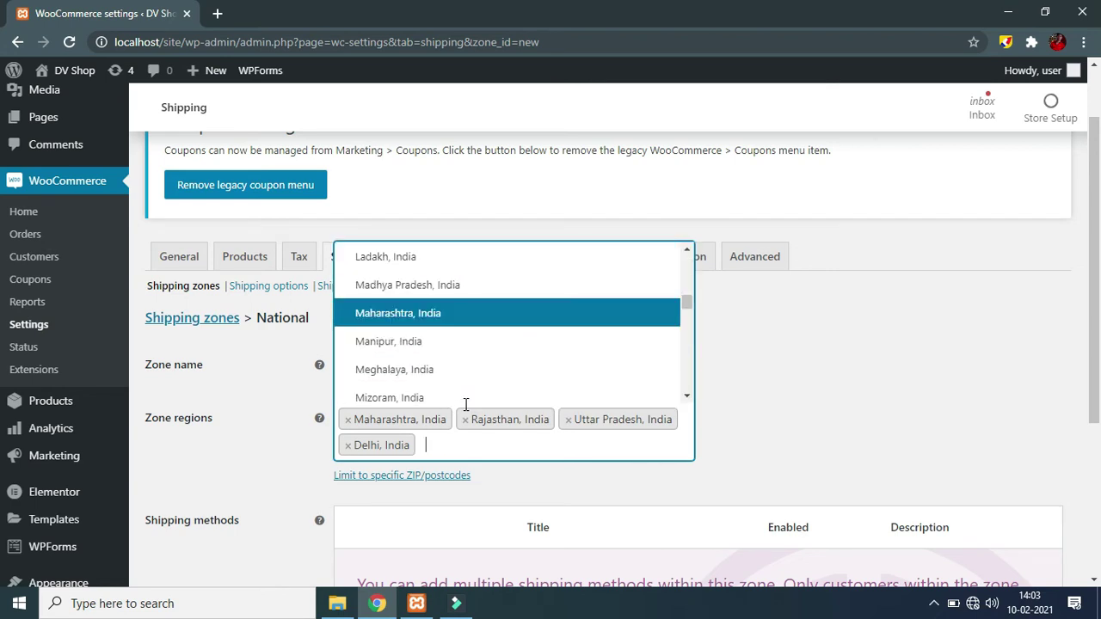
# Step: Add Madhya Pradesh, India to the regions of the National shipping zone
pyautogui.write('Madhya')
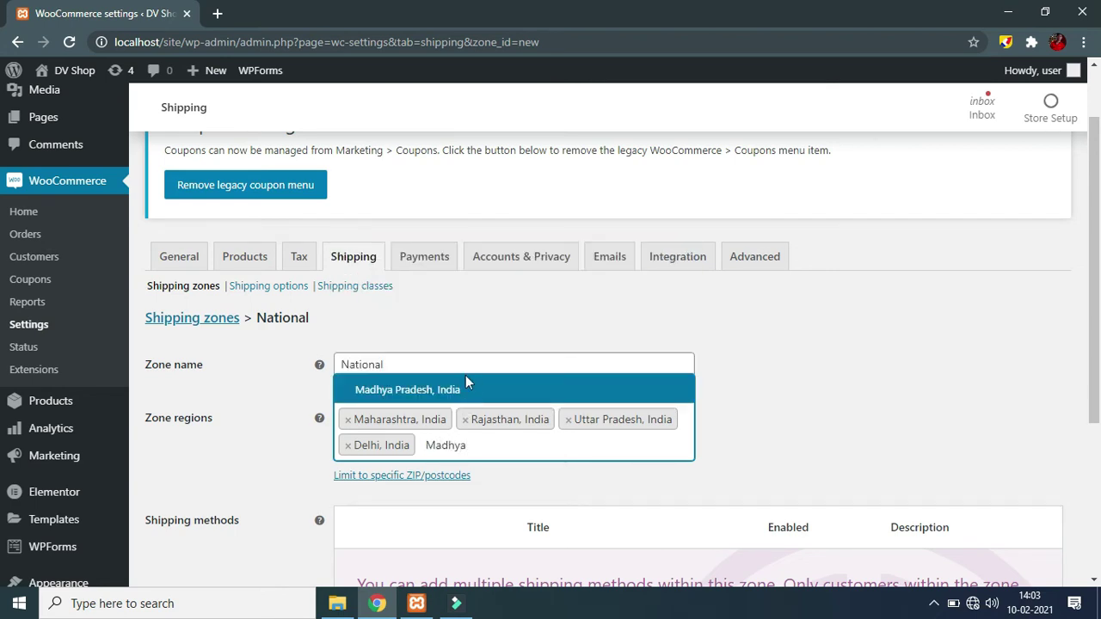
pyautogui.click(463, 387)
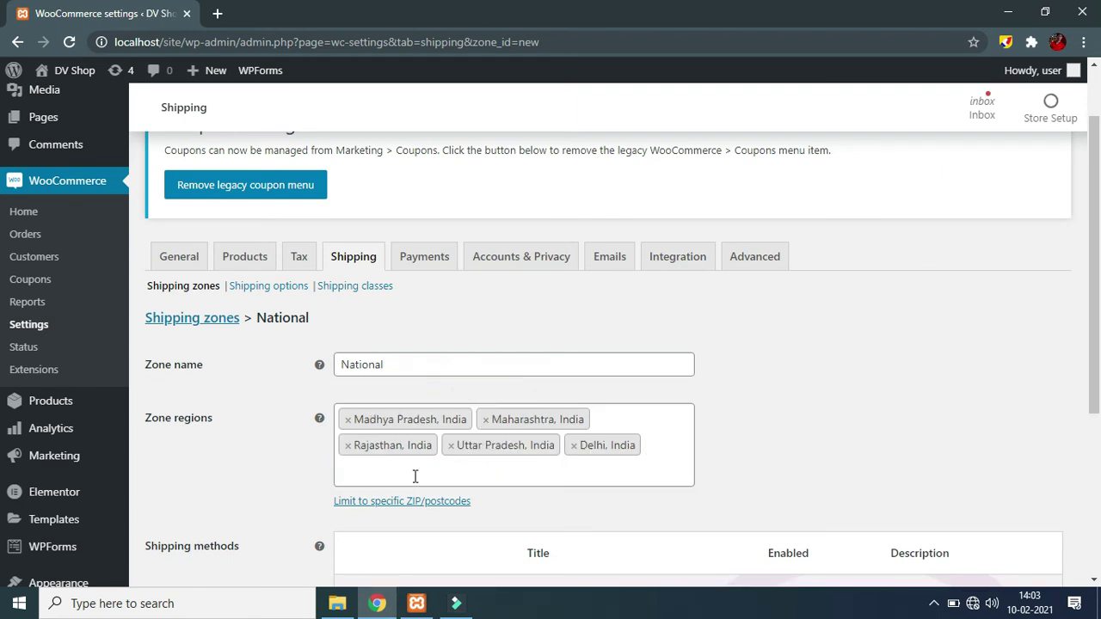
pyautogui.write('Mumba')
pyautogui.press('BackSpace')
pyautogui.press('BackSpace')
pyautogui.press('BackSpace')
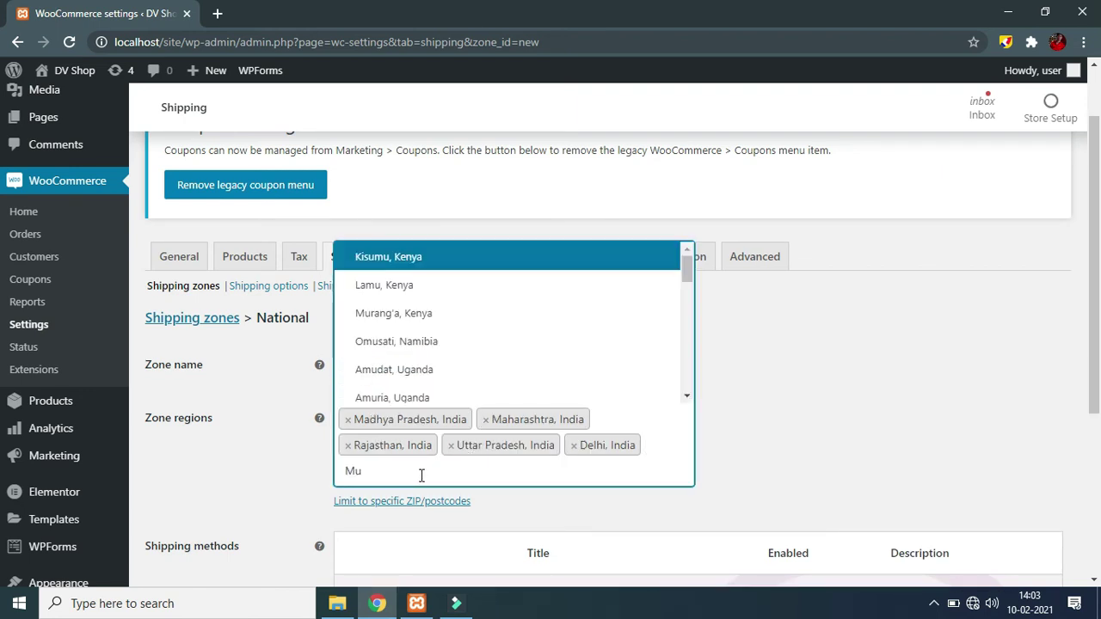
pyautogui.press('BackSpace')
pyautogui.press('BackSpace')
pyautogui.press('BackSpace')
pyautogui.press('BackSpace')
pyautogui.press('BackSpace')
pyautogui.press('BackSpace')
pyautogui.press('BackSpace')
pyautogui.press('BackSpace')
pyautogui.press('BackSpace')
pyautogui.press('BackSpace')
pyautogui.press('BackSpace')
pyautogui.press('BackSpace')
pyautogui.press('BackSpace')
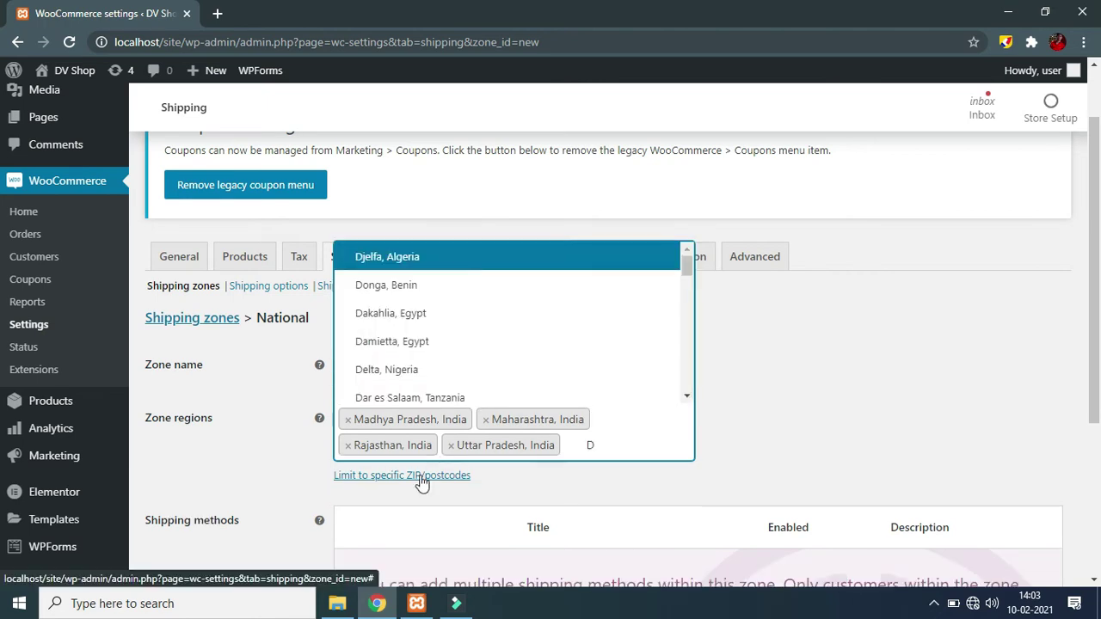
pyautogui.press('BackSpace')
pyautogui.write('de')
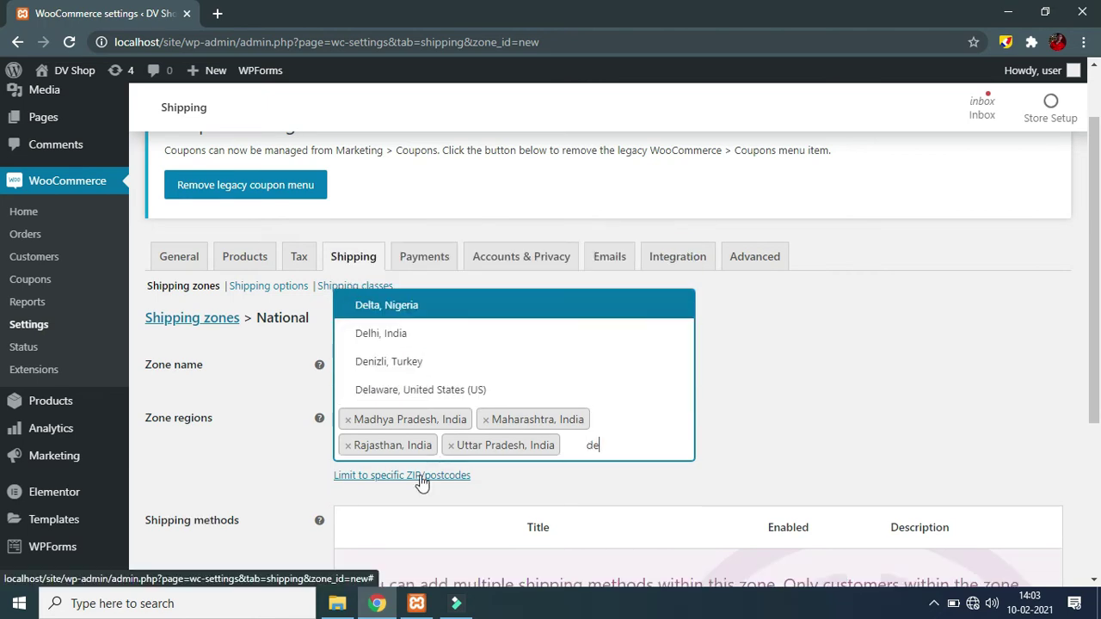
pyautogui.write('lhi')
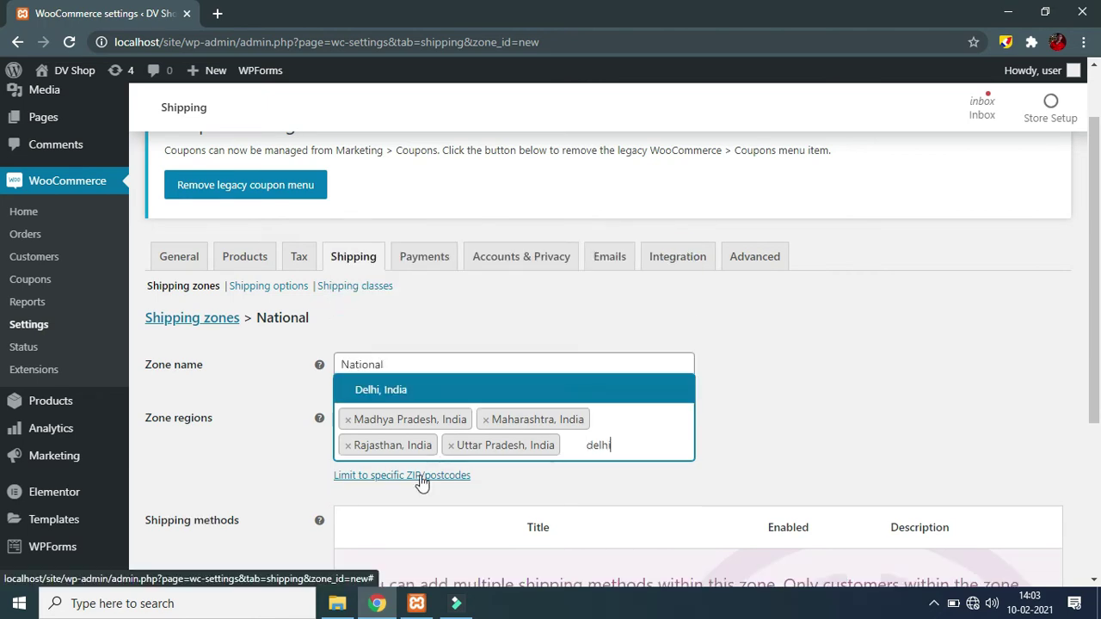
pyautogui.click(378, 384)
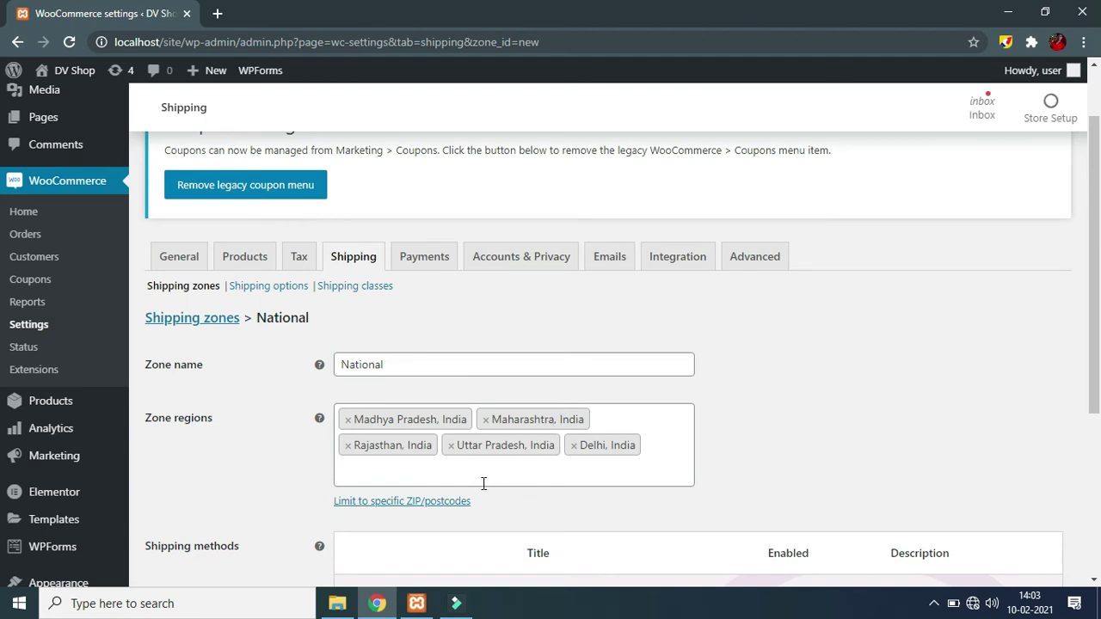
# Step: Add Punjab, India to the regions of the National shipping zone
pyautogui.write('p')
pyautogui.click(418, 363)
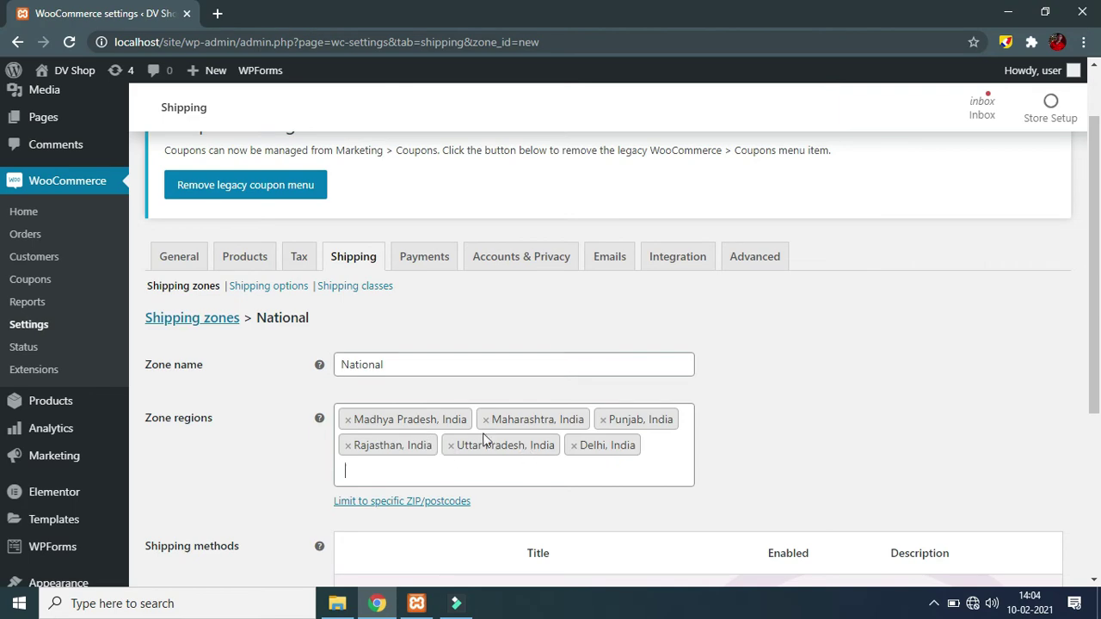
pyautogui.click(431, 363)
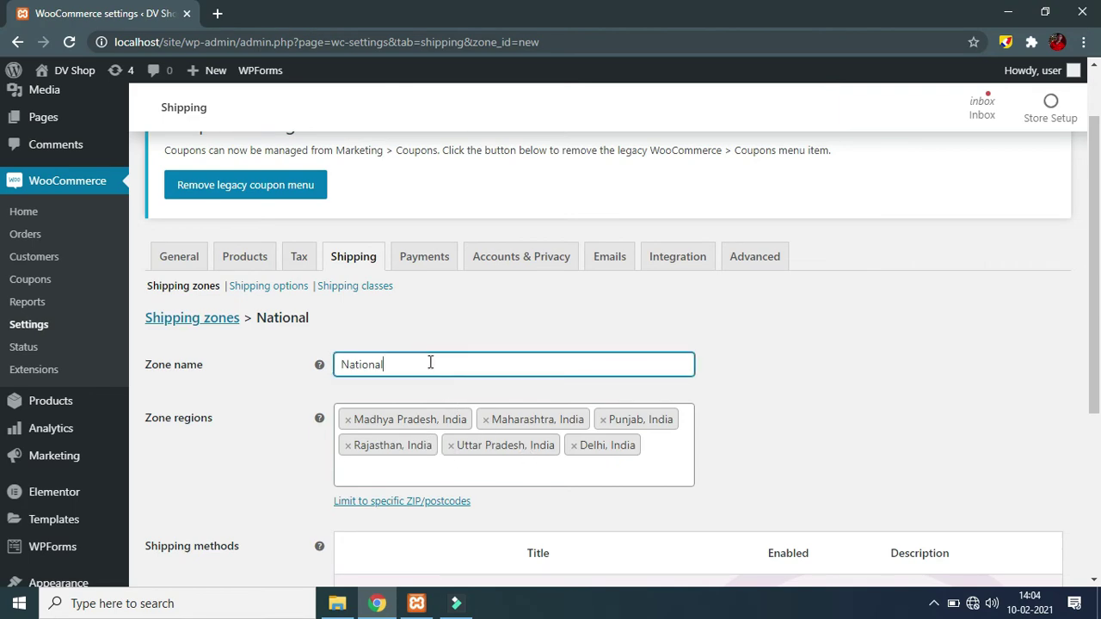
# Step: Add Flat rate as a shipping method for the National zone
pyautogui.scroll(-3, 516, 344)
pyautogui.click(407, 414)
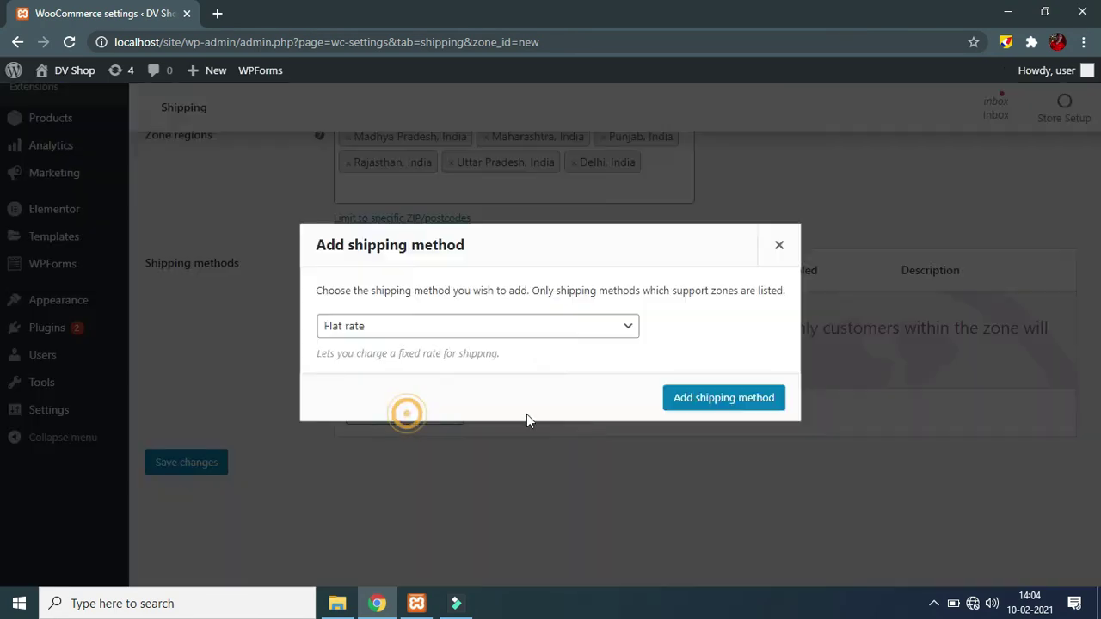
pyautogui.click(455, 327)
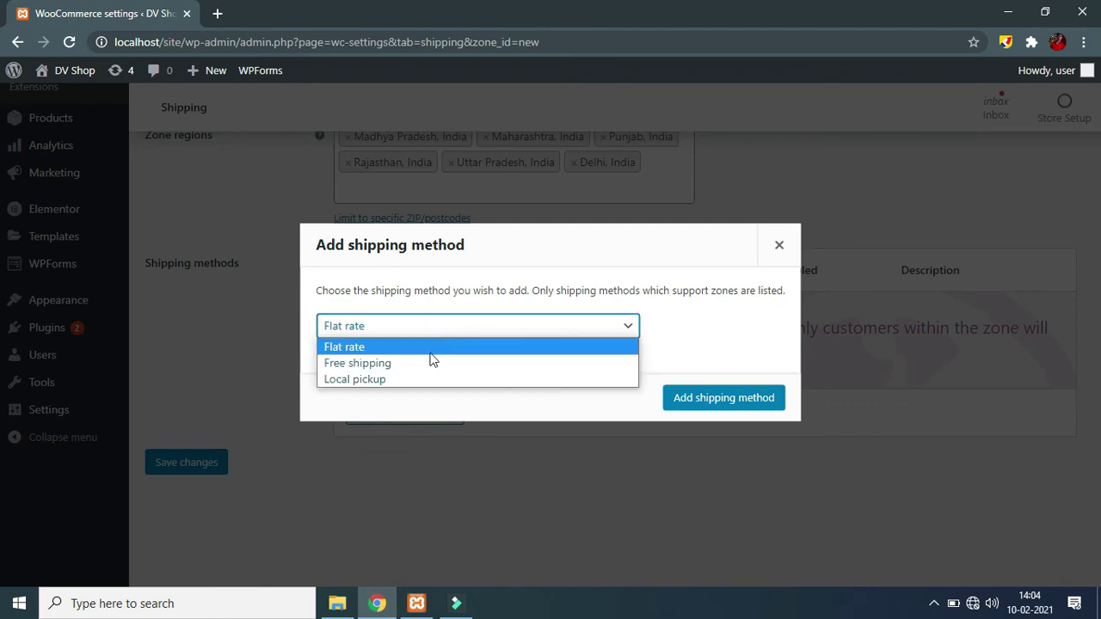
pyautogui.click(405, 347)
pyautogui.click(741, 400)
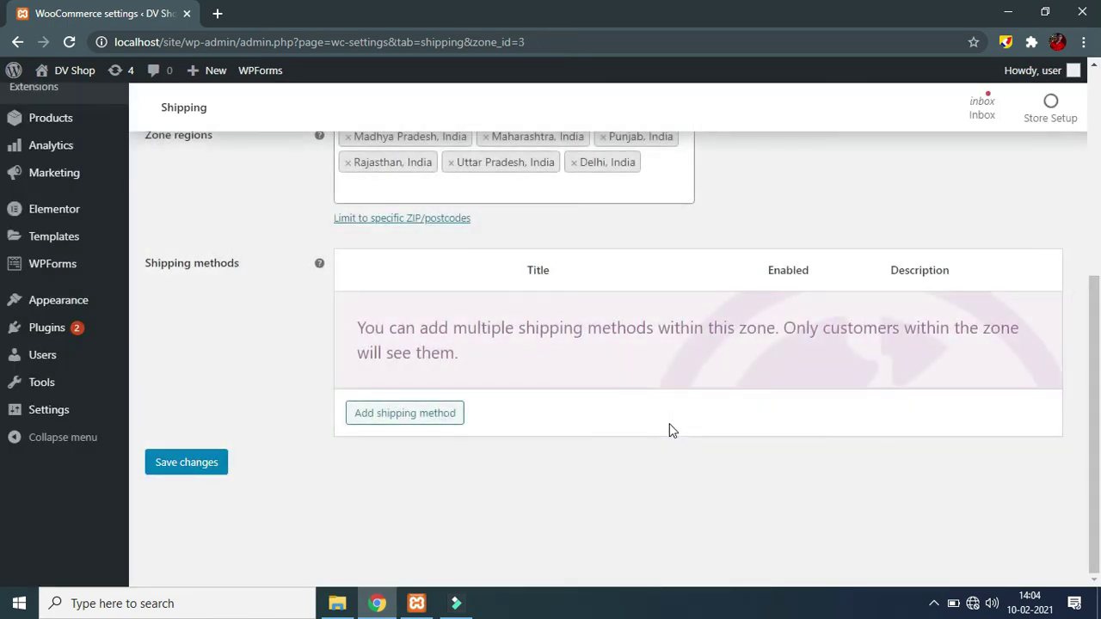
# Step: Set the cost of the National zone's Flat rate method to 50 and save the method's settings
pyautogui.scroll(-5, 602, 417)
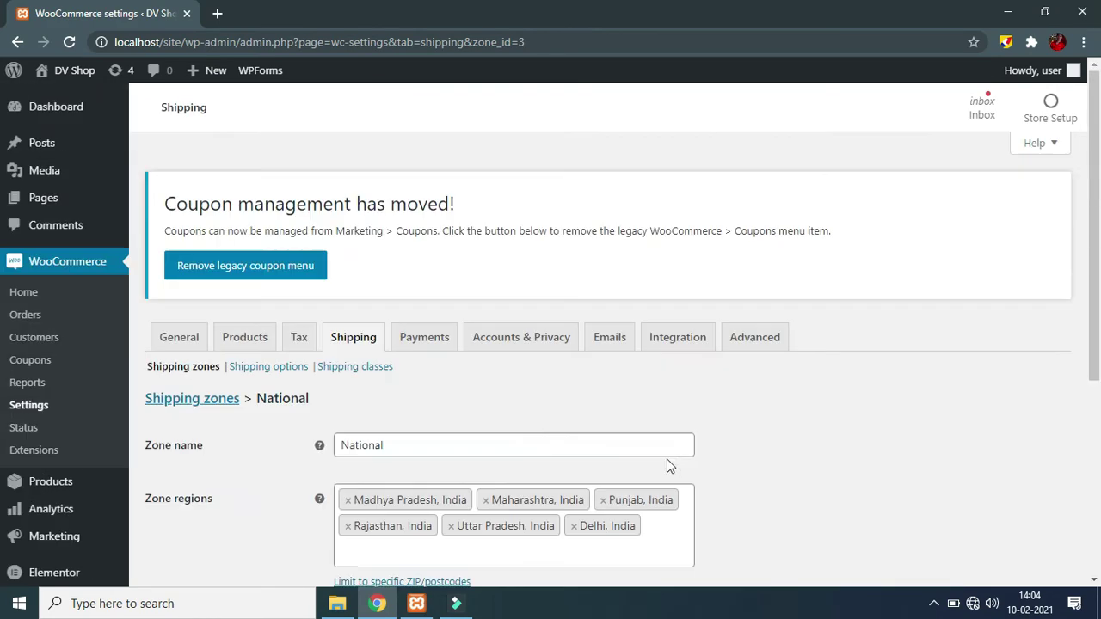
pyautogui.scroll(-5, 602, 430)
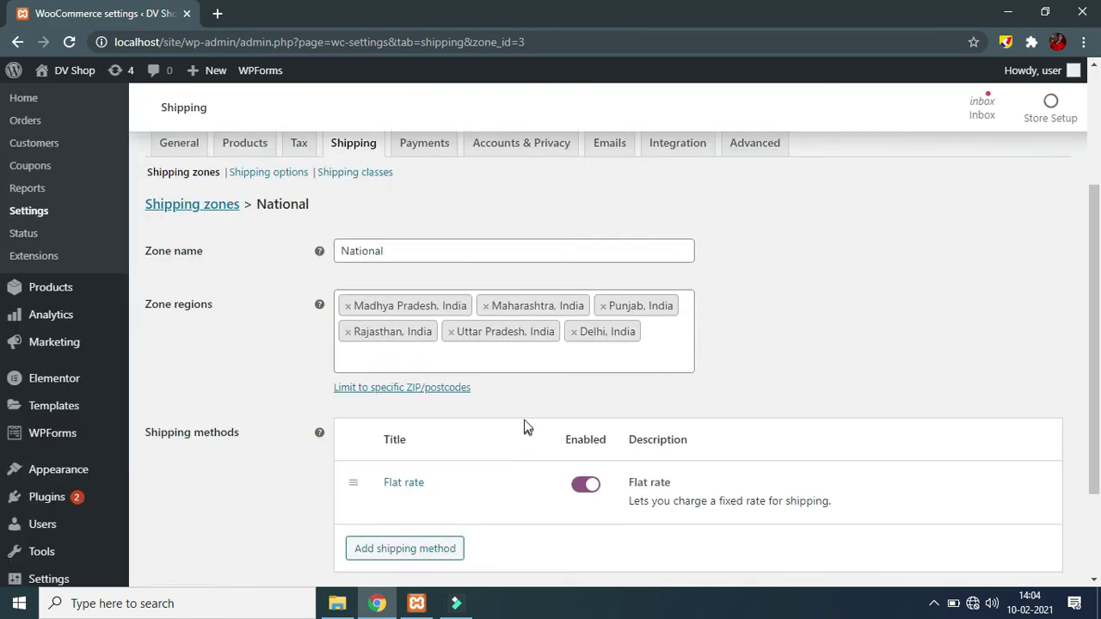
pyautogui.click(388, 371)
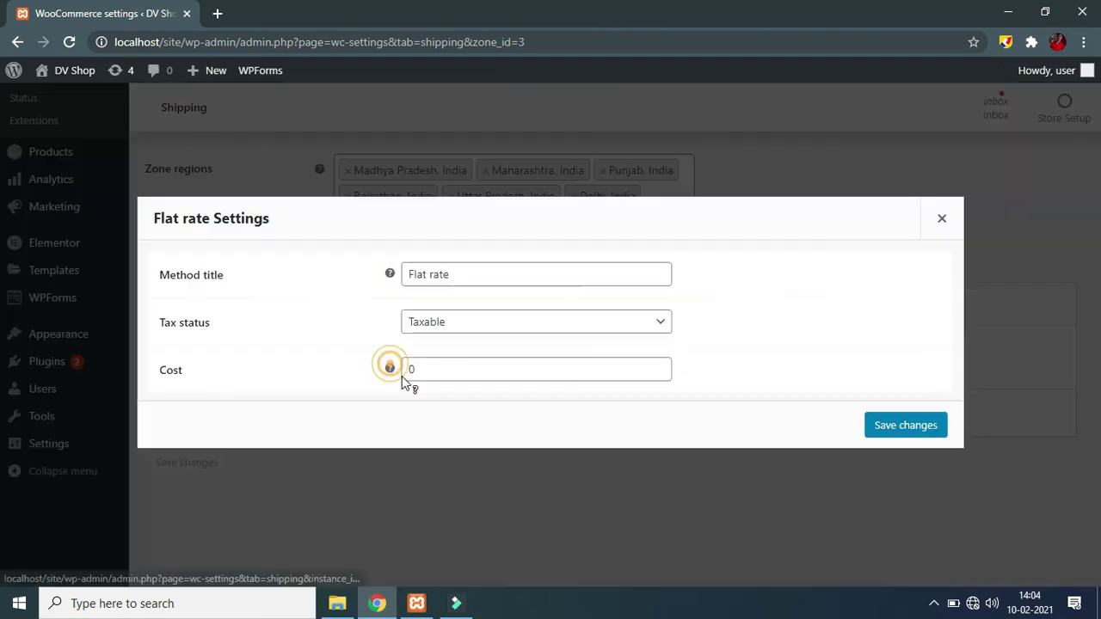
pyautogui.click(418, 368)
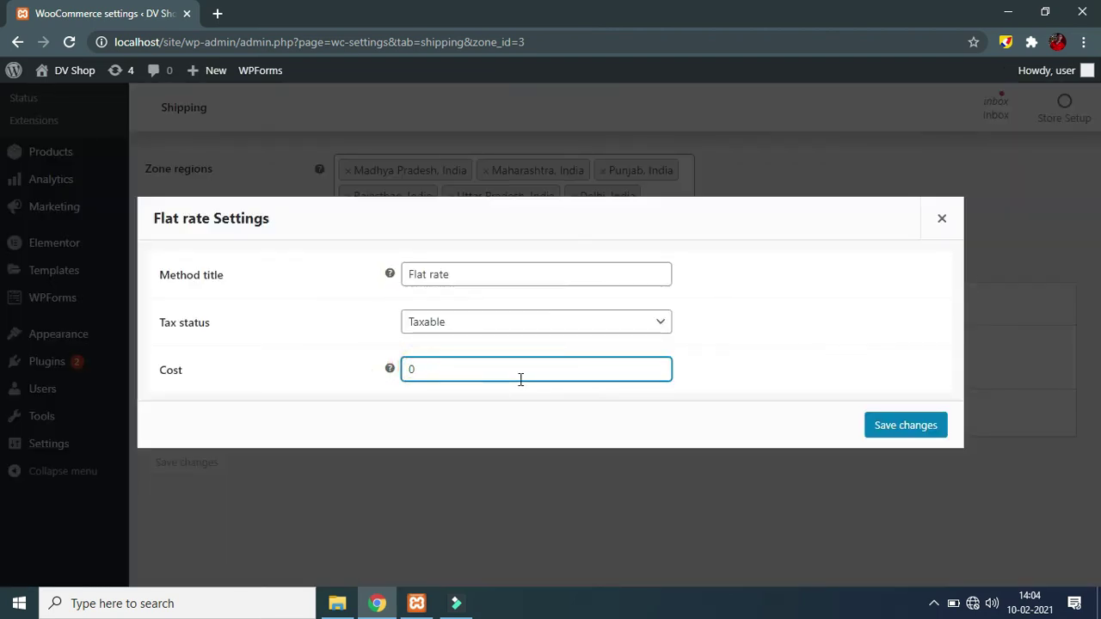
pyautogui.write('10')
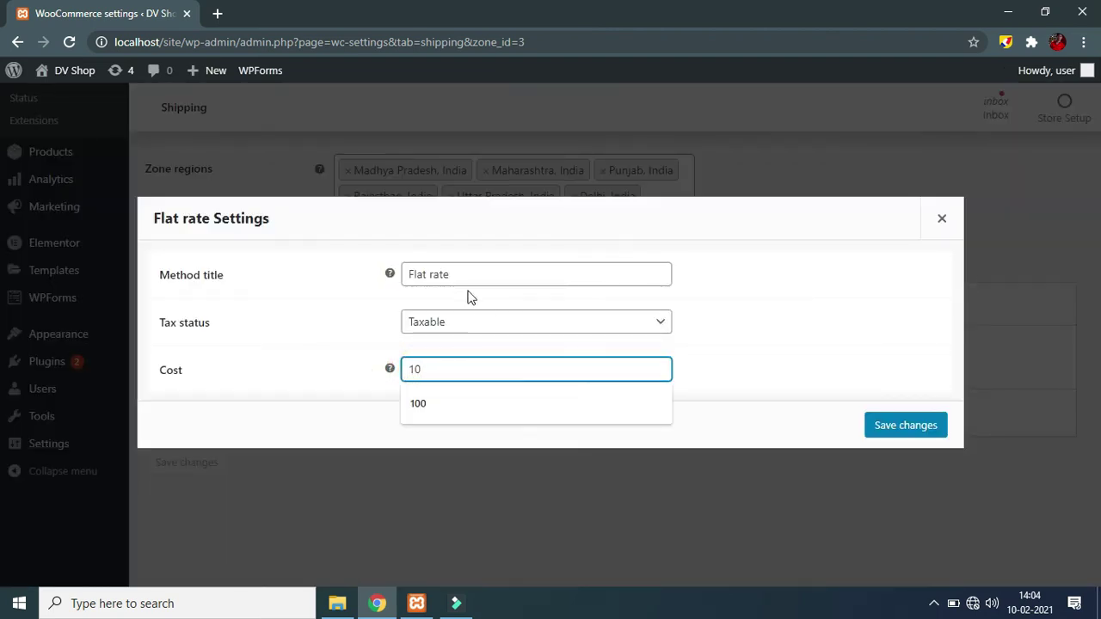
pyautogui.press('BackSpace')
pyautogui.press('BackSpace')
pyautogui.write('50')
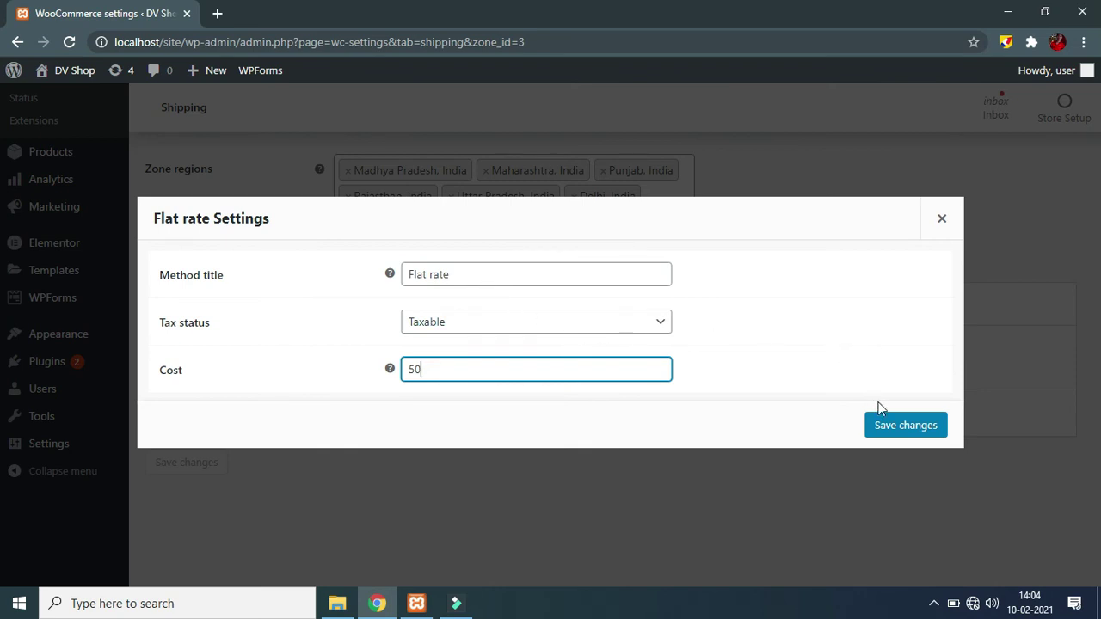
pyautogui.click(886, 427)
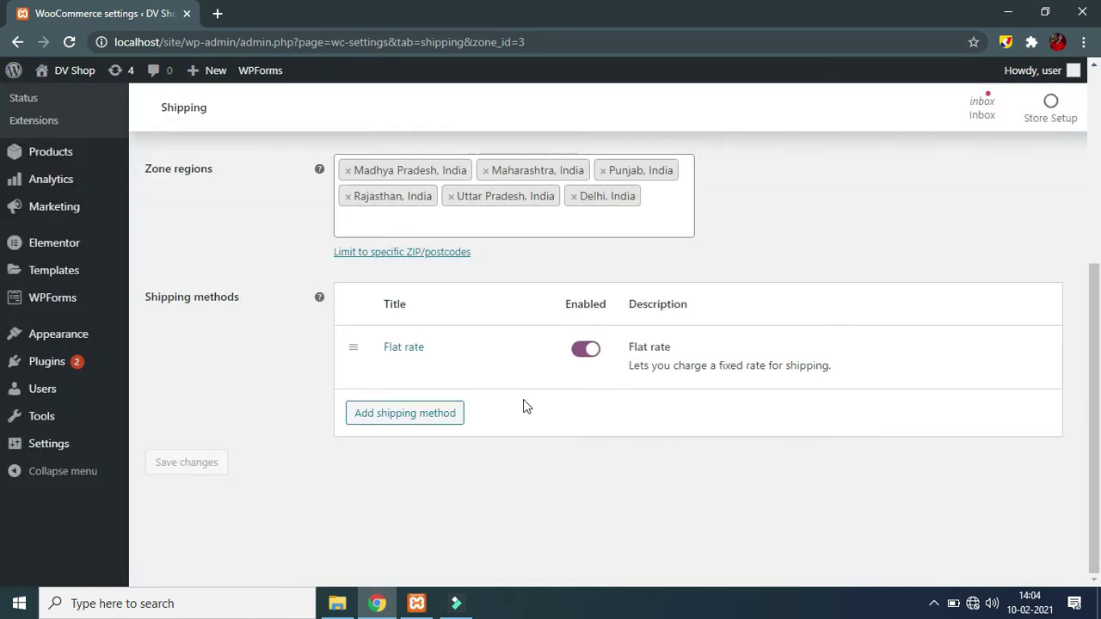
# Step: Return to the list of shipping zones and review each zone's regions and shipping methods
pyautogui.scroll(2, 386, 312)
pyautogui.click(209, 233)
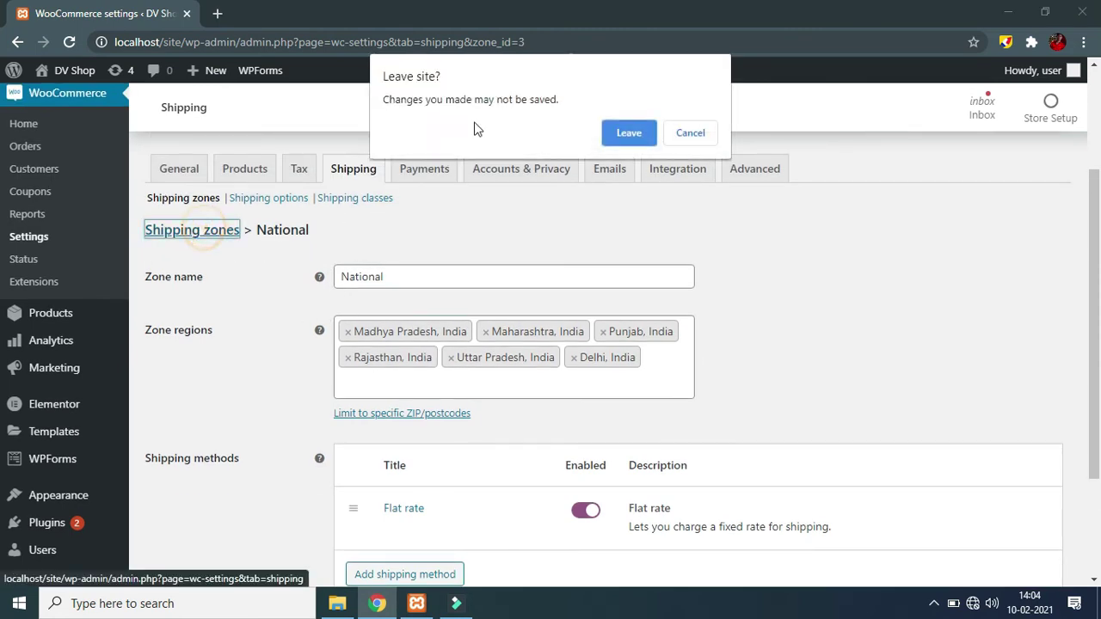
pyautogui.click(627, 130)
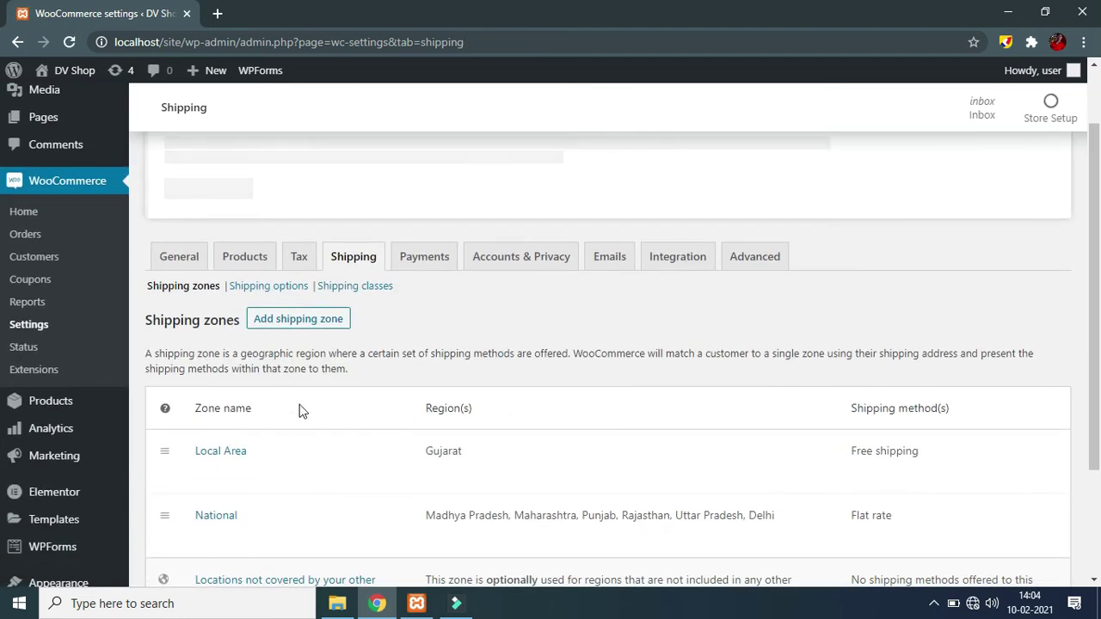
pyautogui.scroll(-3, 300, 410)
pyautogui.moveTo(232, 316)
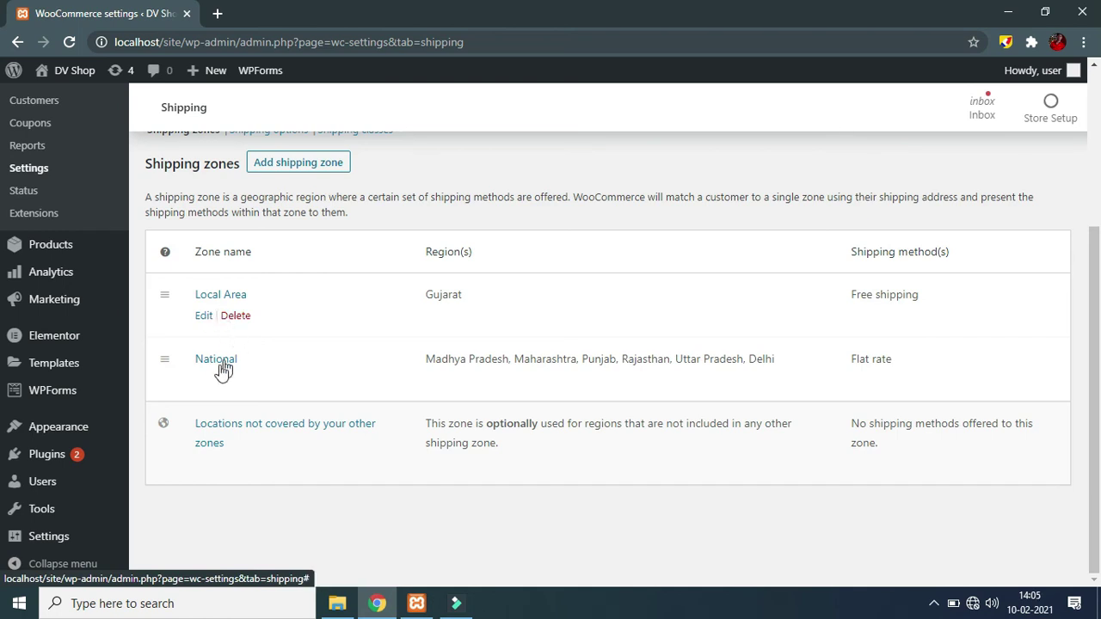
pyautogui.moveTo(216, 371)
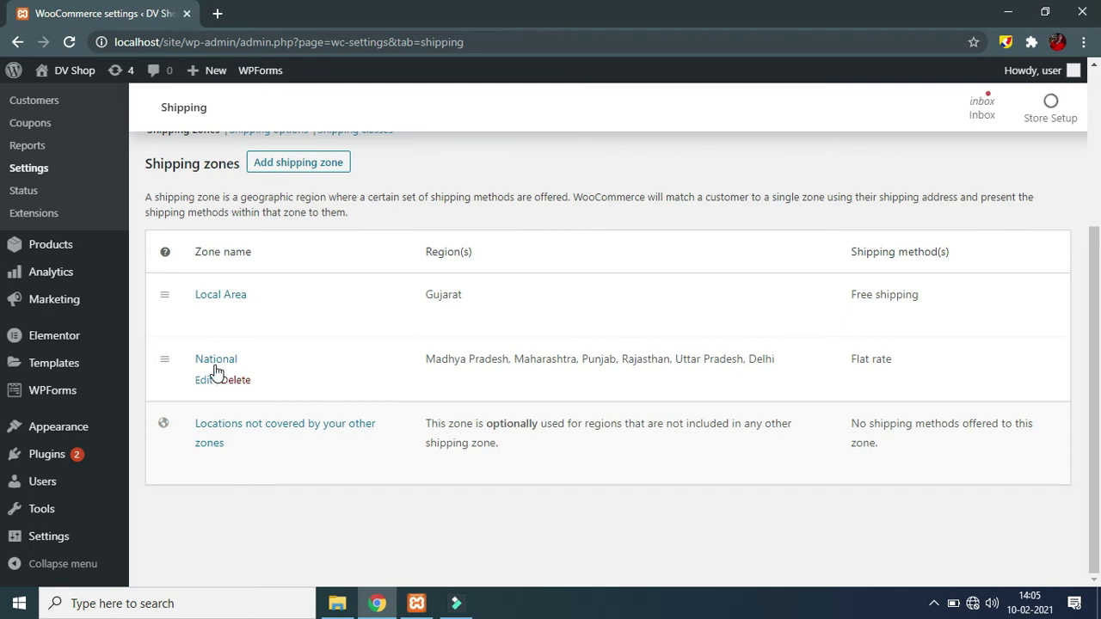
pyautogui.moveTo(413, 357); pyautogui.dragTo(794, 398)
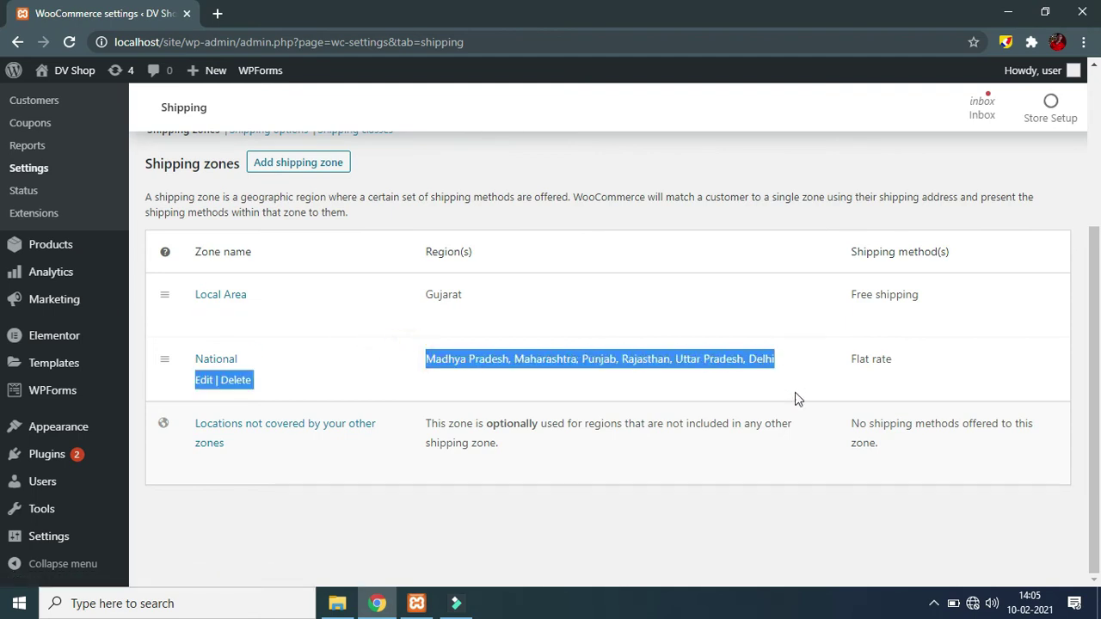
pyautogui.click(588, 519)
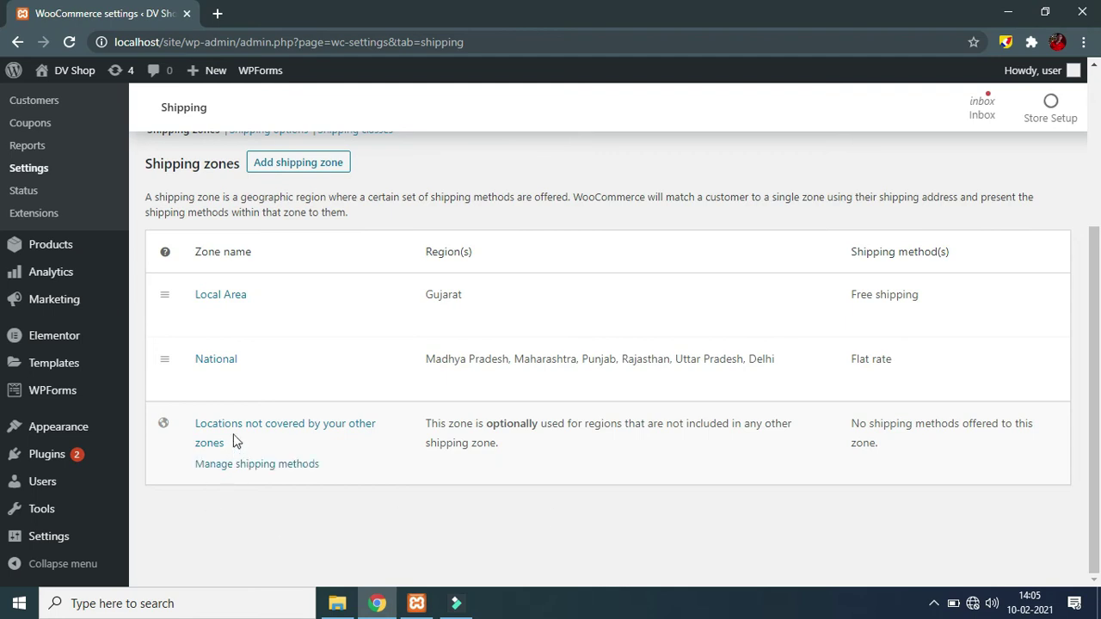
pyautogui.moveTo(235, 390)
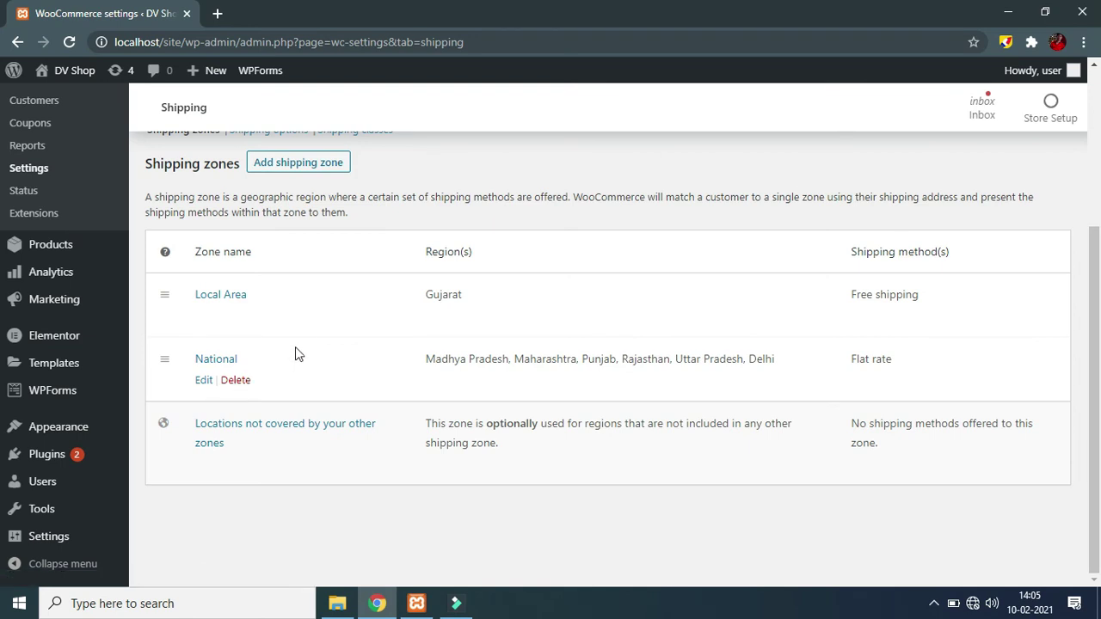
# Step: Open the Local Area zone and bring up the settings of its Free shipping method
pyautogui.click(204, 316)
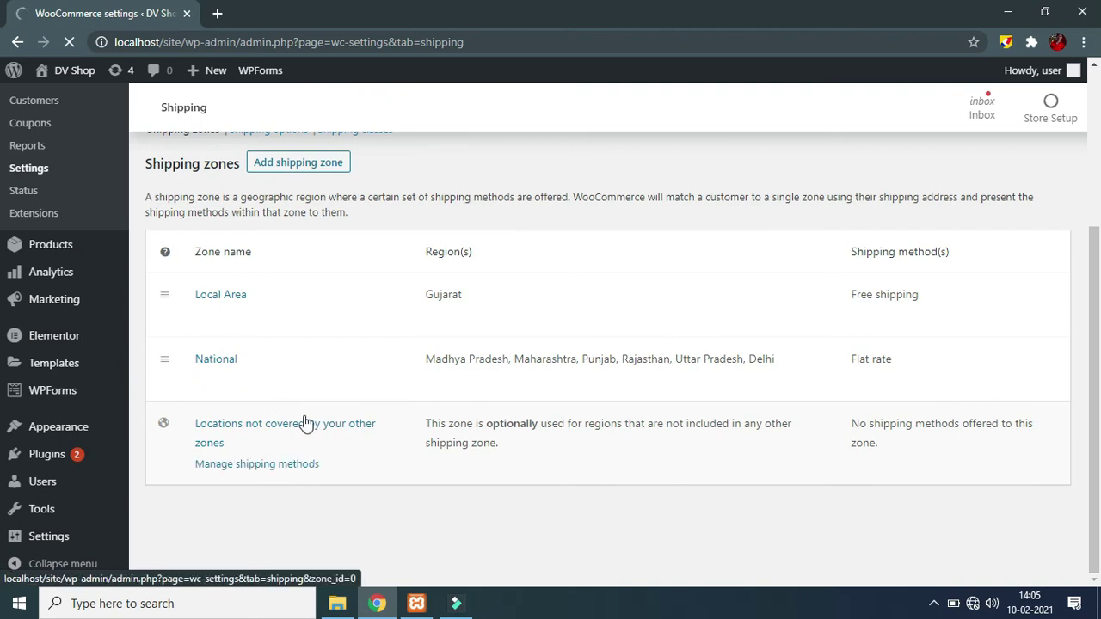
pyautogui.click(203, 316)
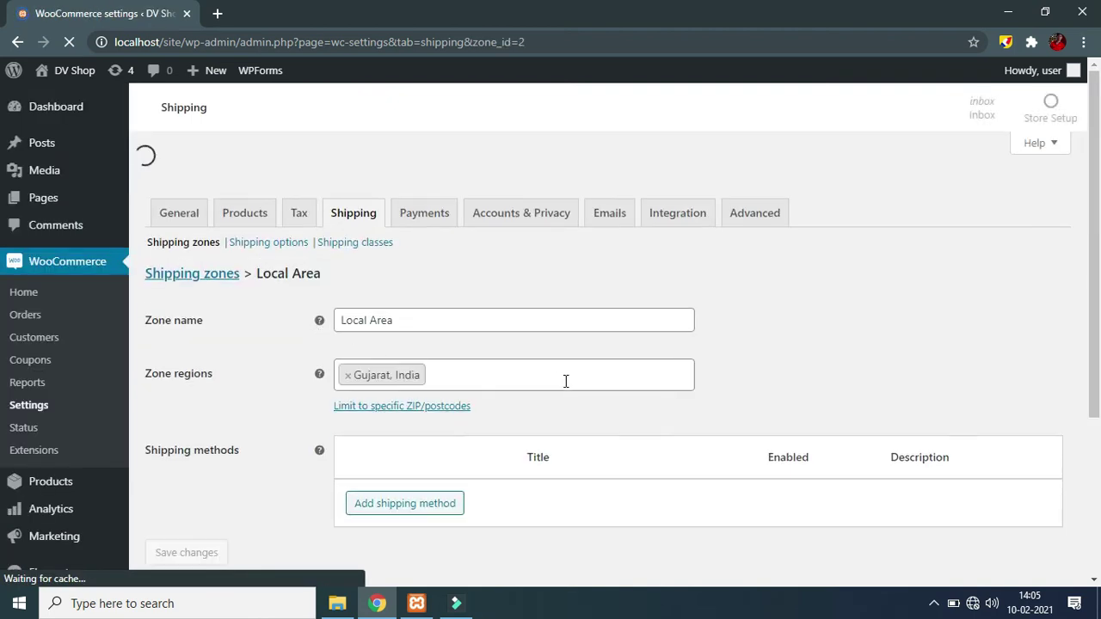
pyautogui.scroll(-3, 553, 351)
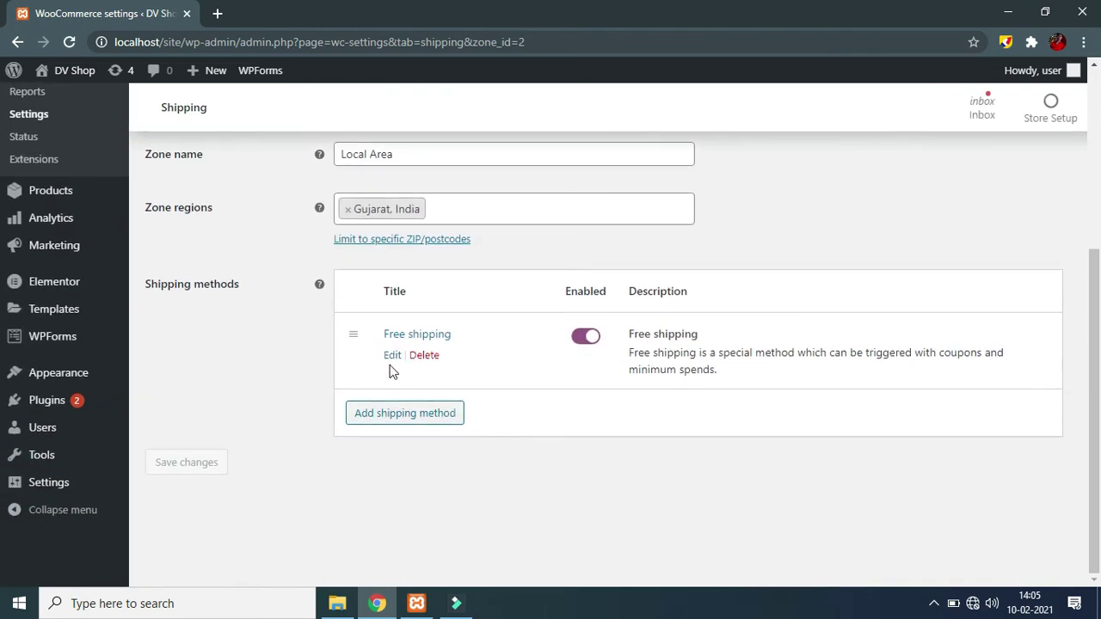
pyautogui.click(391, 355)
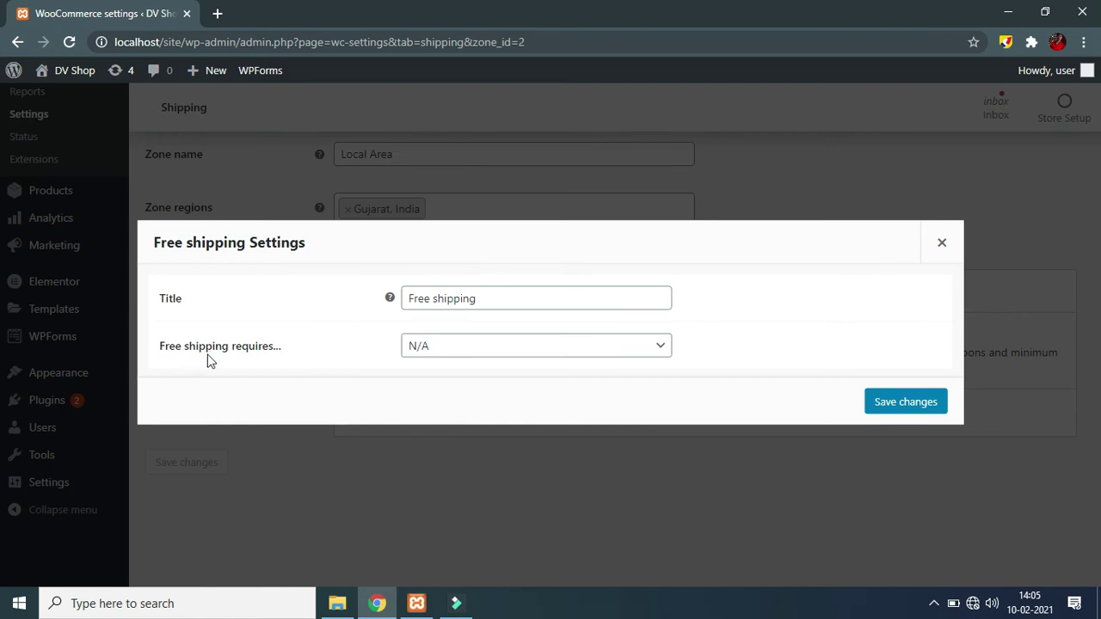
pyautogui.moveTo(290, 347); pyautogui.dragTo(157, 347)
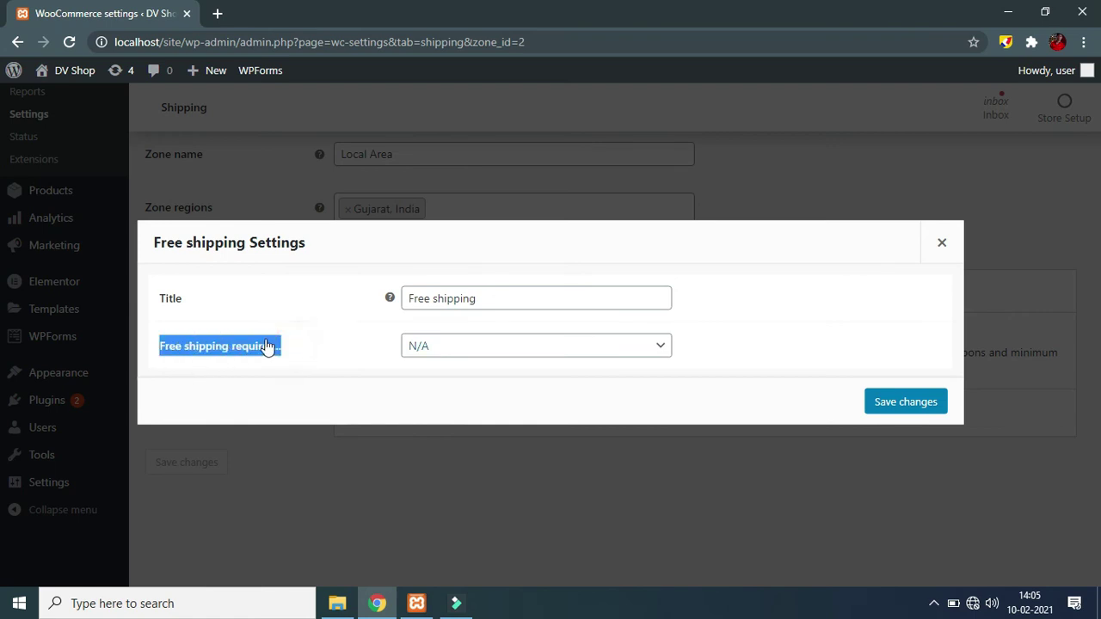
pyautogui.click(302, 307)
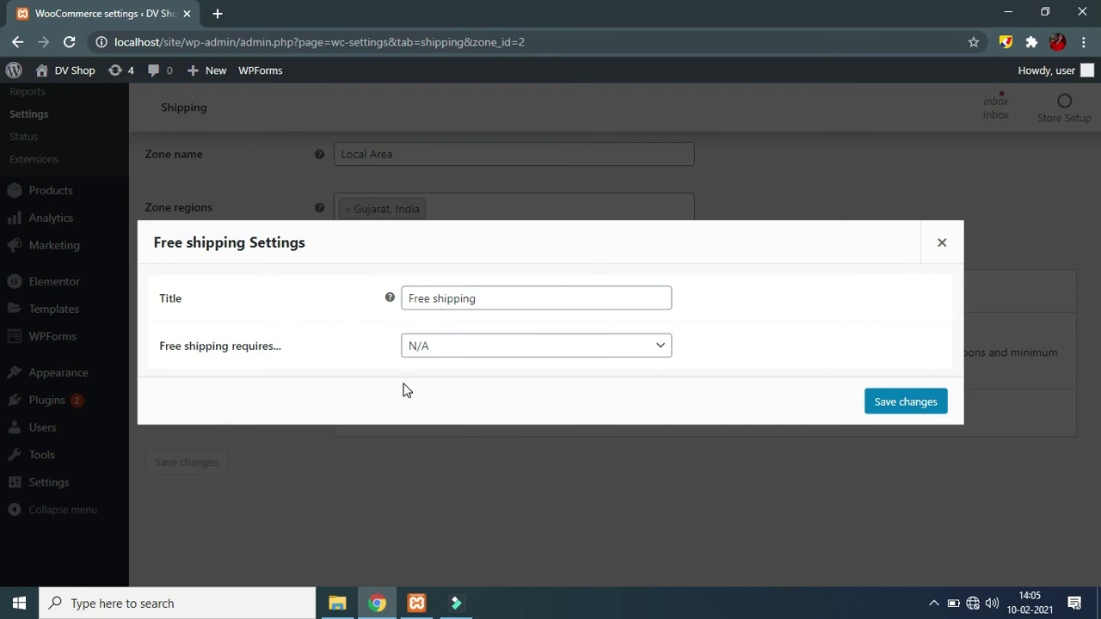
# Step: Make Local Area's free shipping require a minimum order amount OR a coupon, with minimum 499 and the minimum rule applied before coupon discounts
pyautogui.click(438, 346)
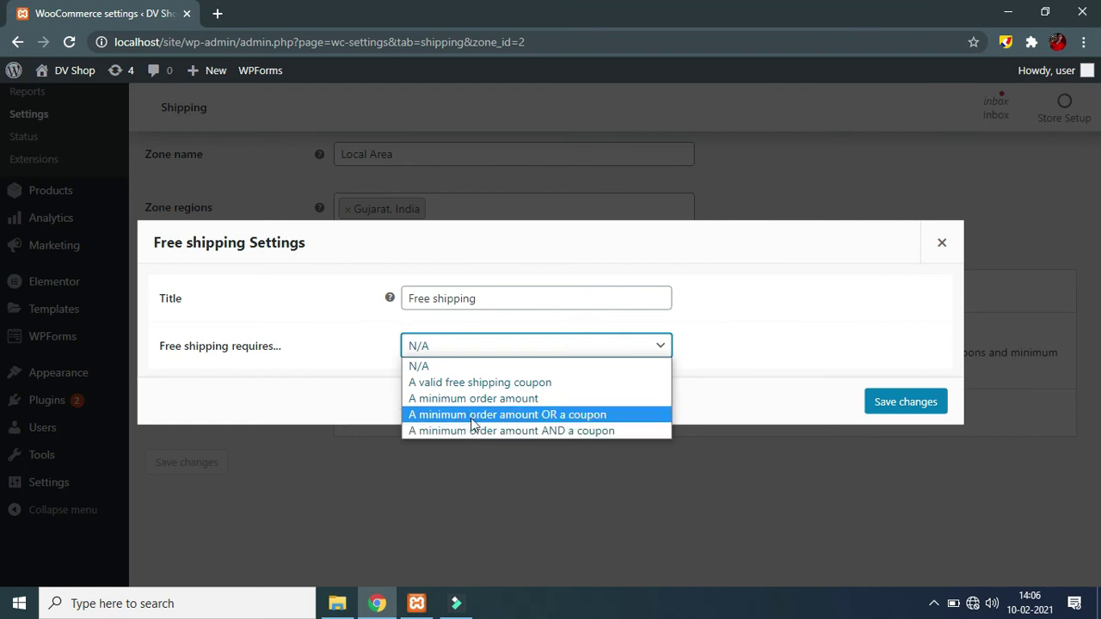
pyautogui.click(530, 417)
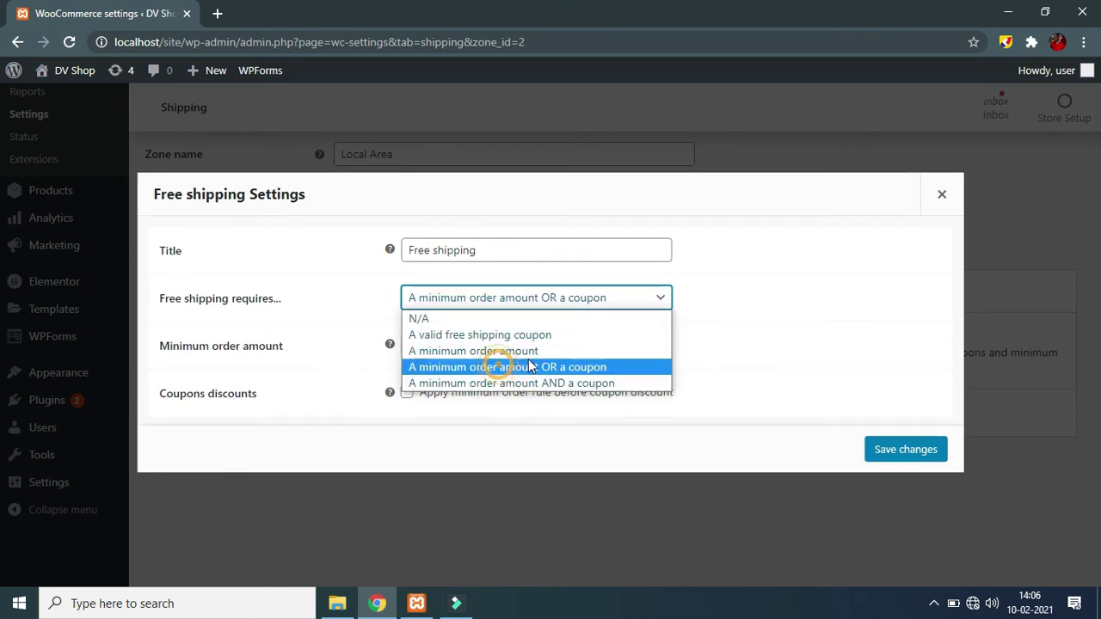
pyautogui.click(729, 350)
pyautogui.click(449, 344)
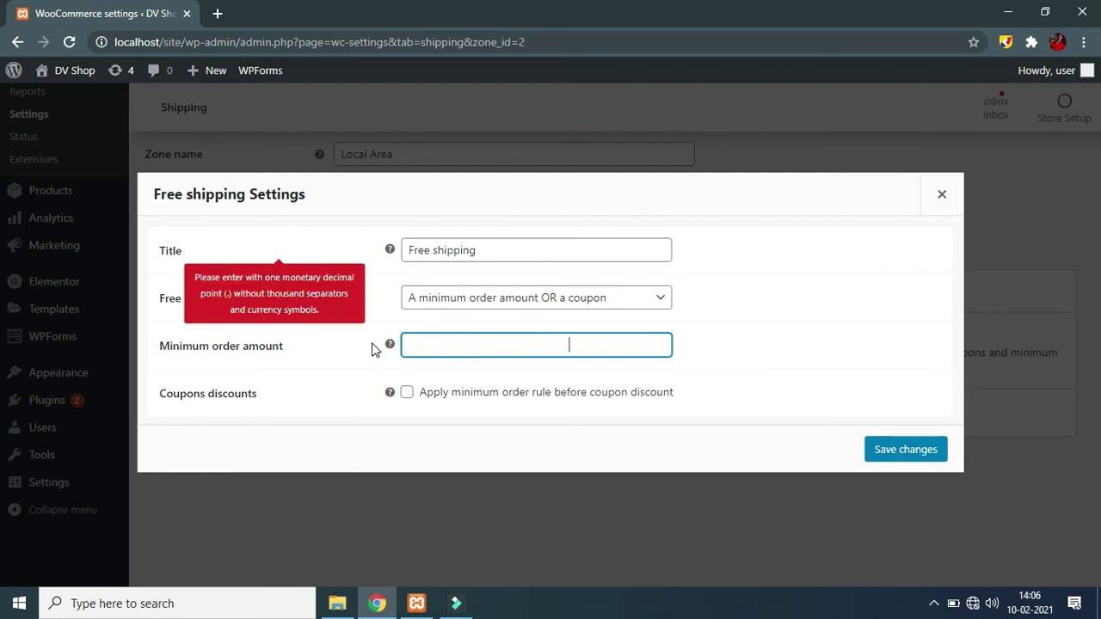
pyautogui.click(406, 392)
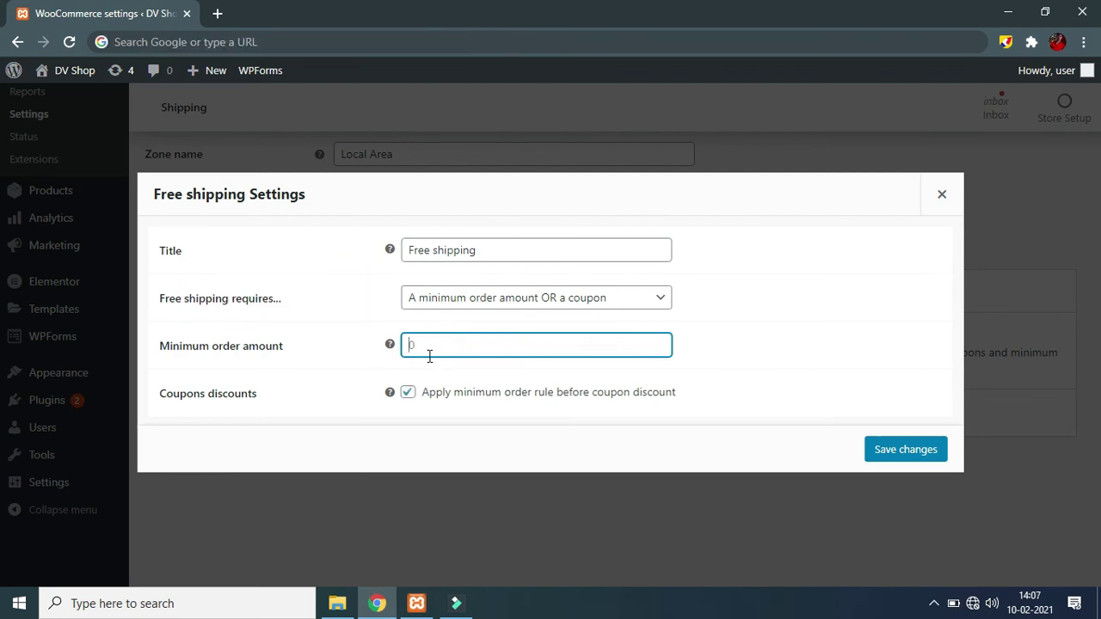
pyautogui.write('499')
# Step: Turn off applying the minimum order rule before coupon discount and save the Free shipping settings
pyautogui.moveTo(567, 398); pyautogui.dragTo(681, 400)
pyautogui.click(701, 392)
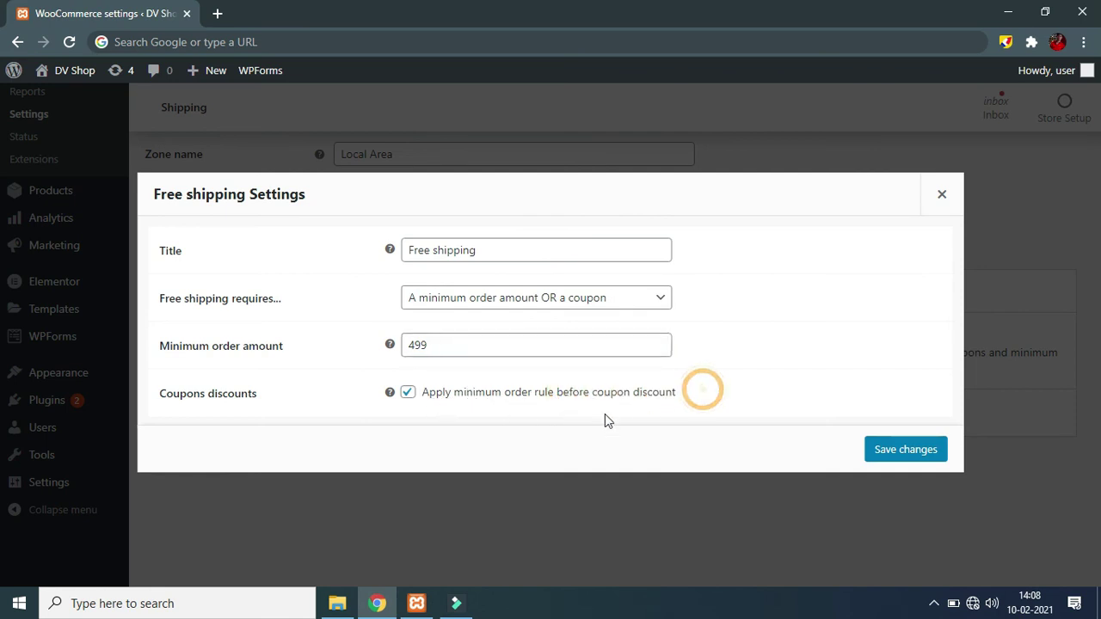
pyautogui.click(408, 394)
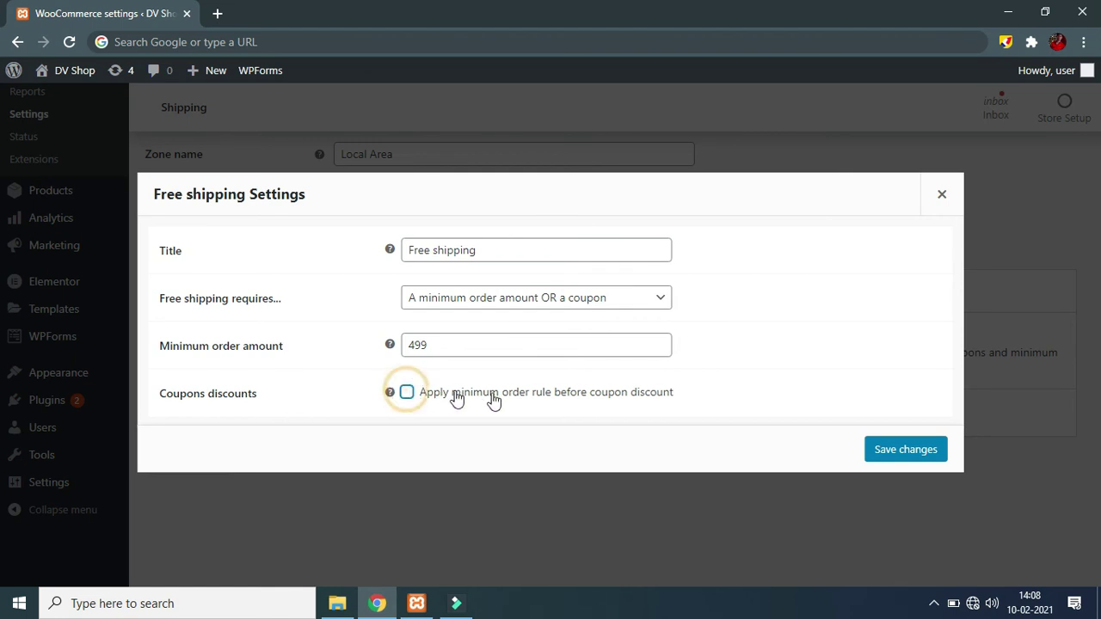
pyautogui.click(890, 454)
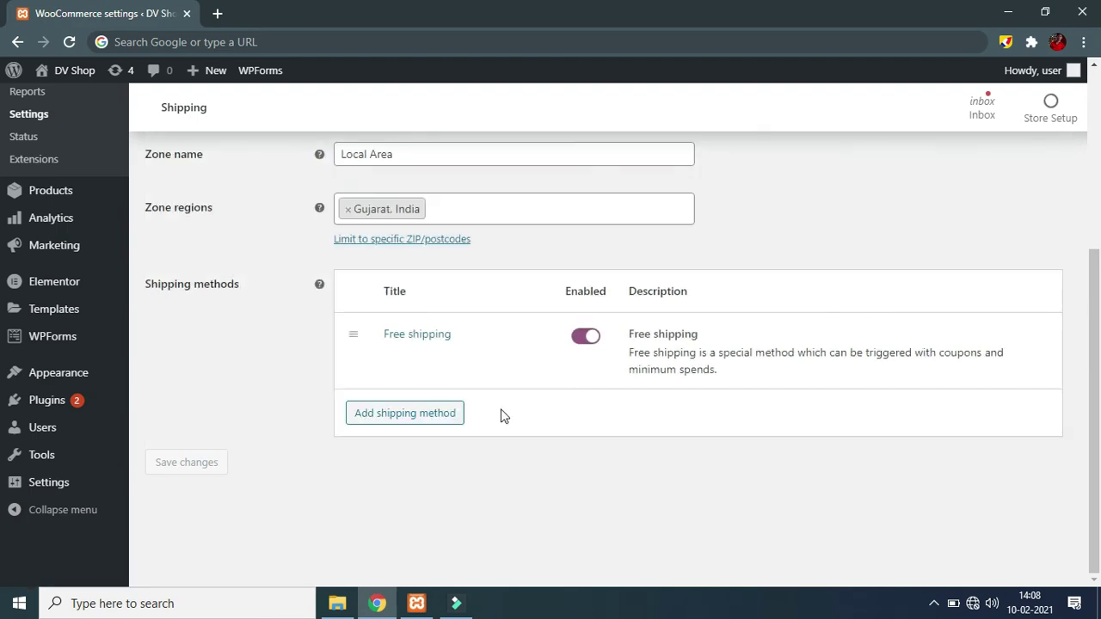
# Step: Return to the list of shipping zones and open the settings of the National zone's Flat rate method
pyautogui.scroll(3, 394, 331)
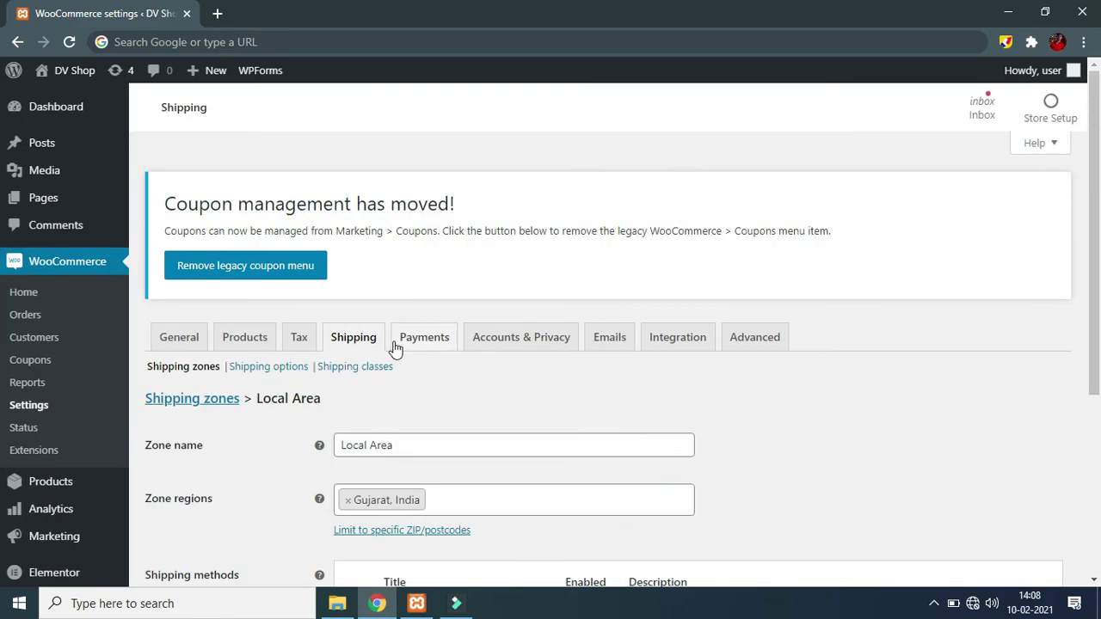
pyautogui.click(178, 410)
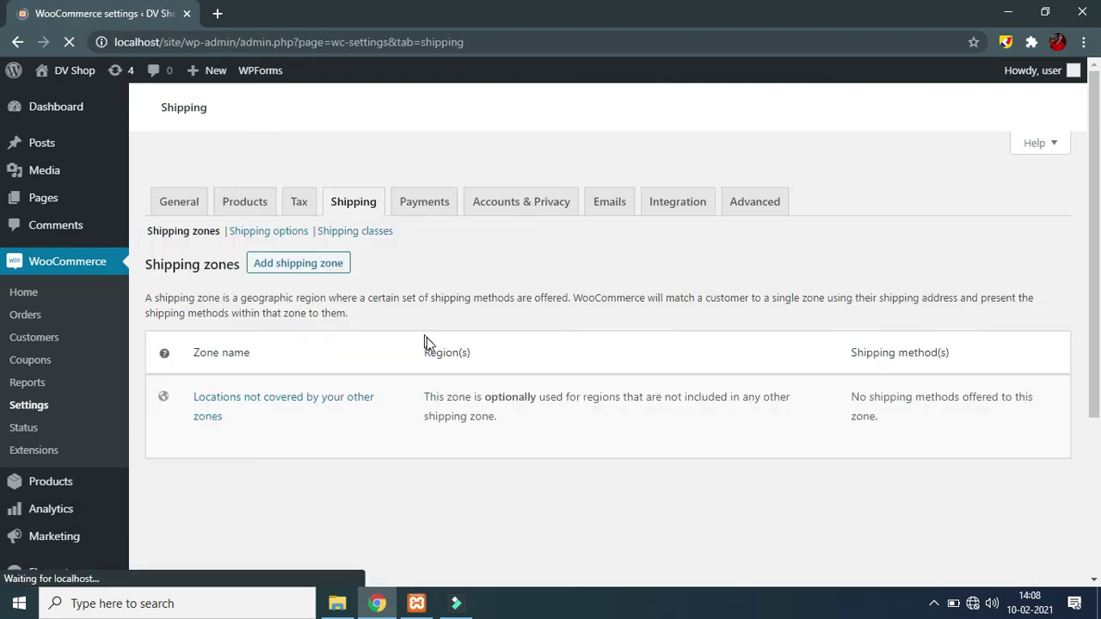
pyautogui.scroll(-1, 353, 386)
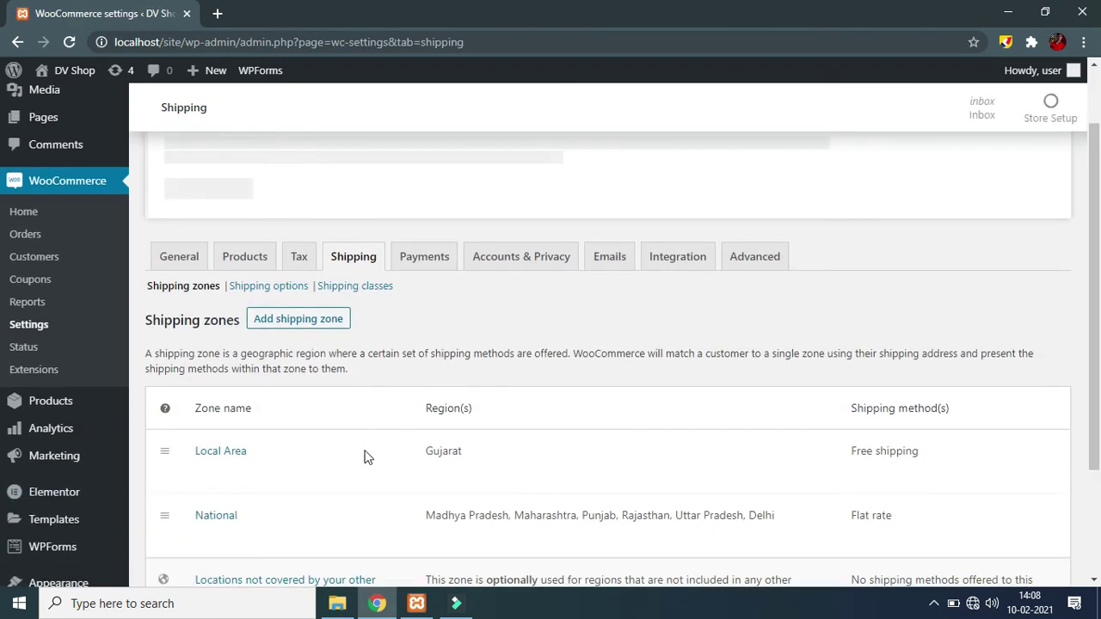
pyautogui.click(201, 536)
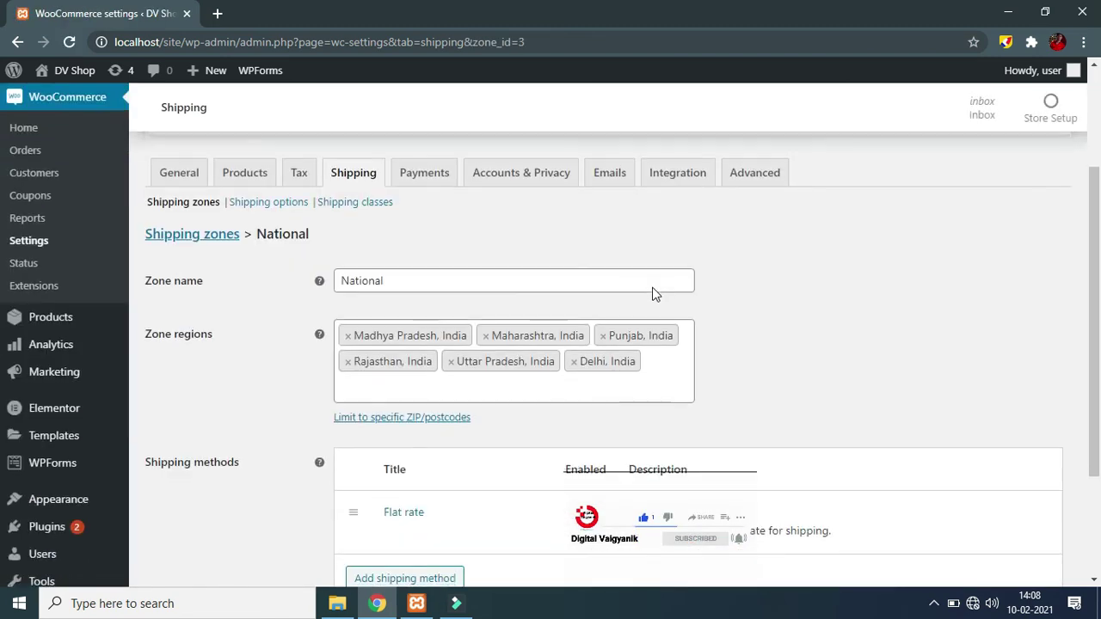
pyautogui.scroll(-2, 654, 288)
pyautogui.click(388, 369)
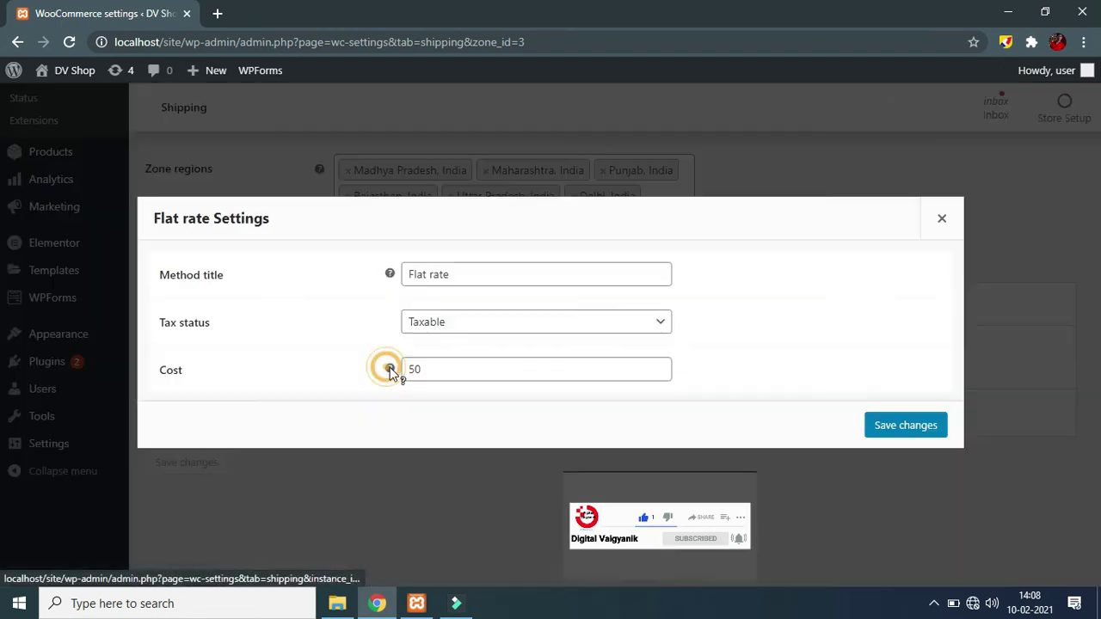
# Step: Switch the Flat rate method's tax status to None and back to Taxable, and save the method's settings
pyautogui.click(496, 324)
pyautogui.click(450, 359)
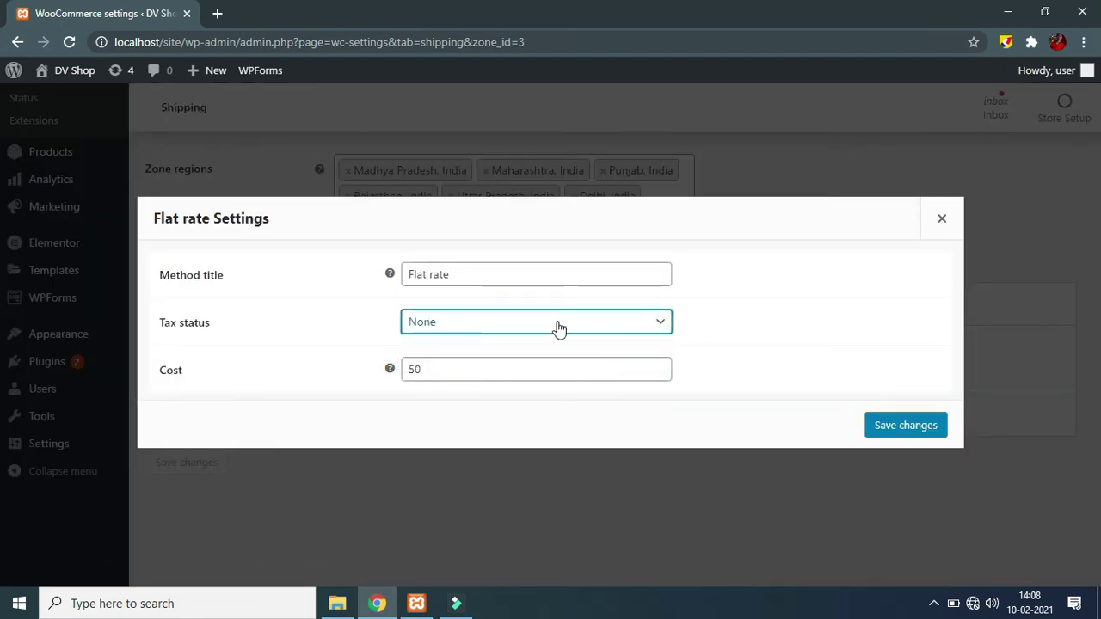
pyautogui.click(557, 325)
pyautogui.click(484, 343)
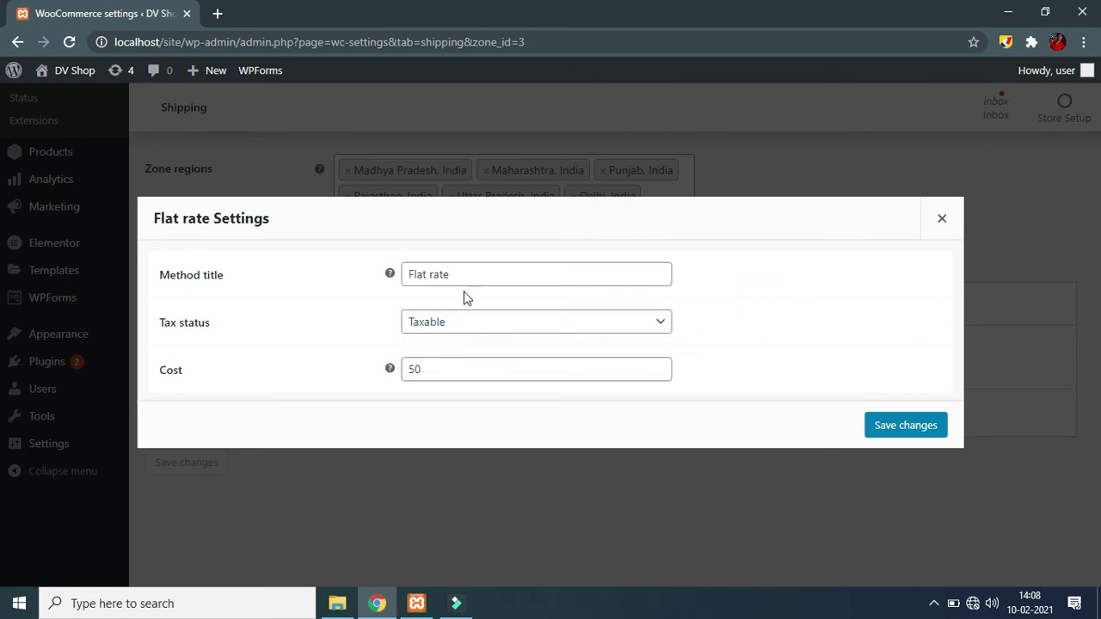
pyautogui.click(904, 425)
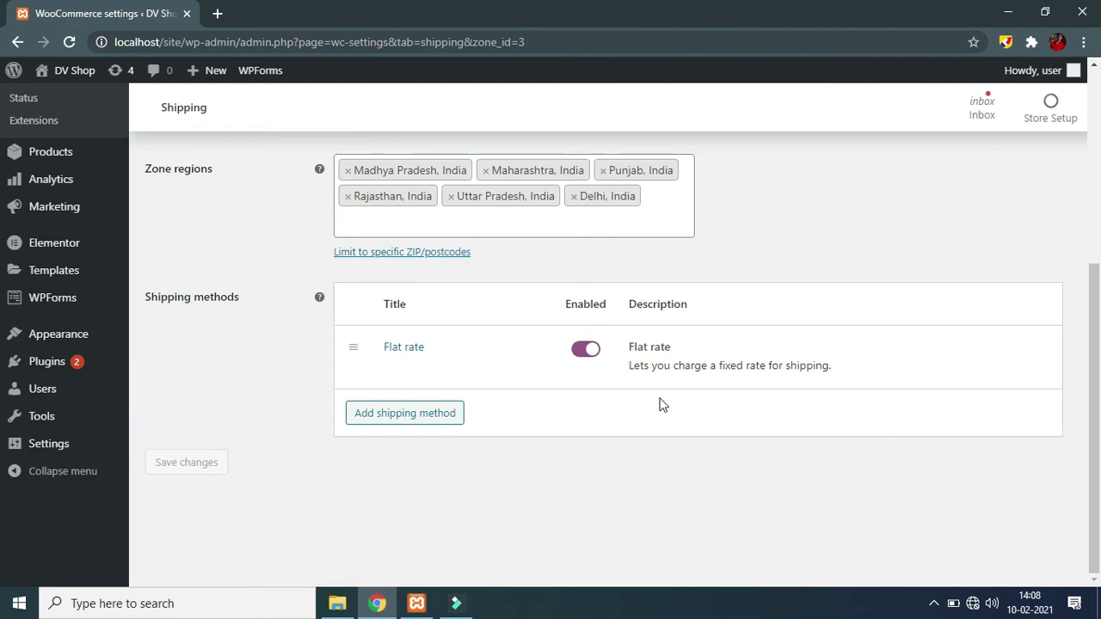
# Step: Return to the list of shipping zones and start a new zone named South India
pyautogui.scroll(4, 588, 397)
pyautogui.click(199, 401)
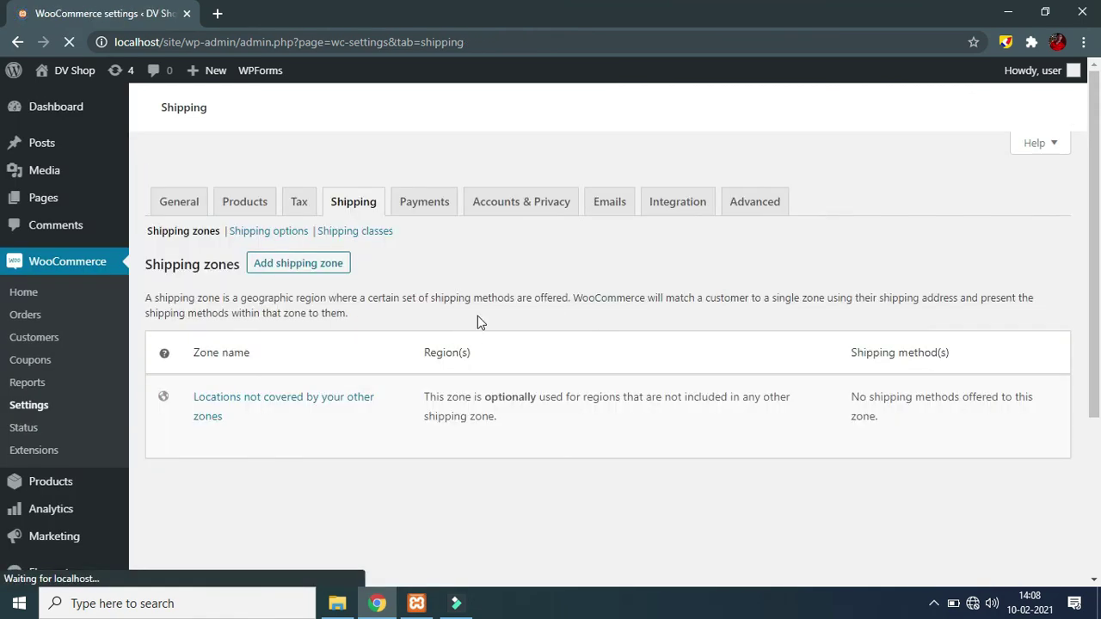
pyautogui.scroll(-3, 420, 335)
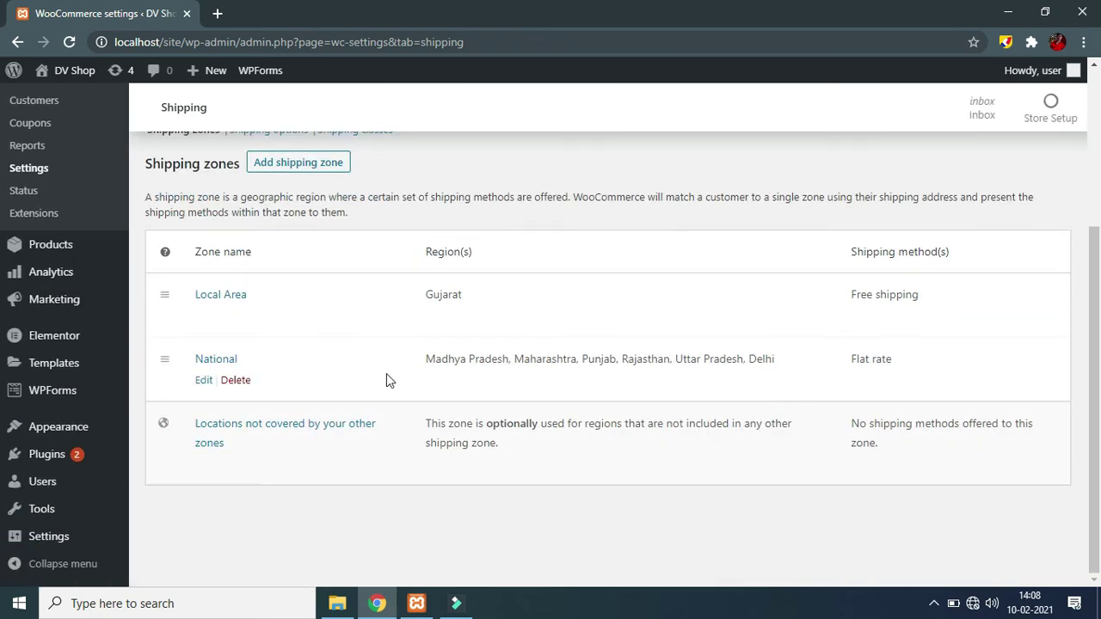
pyautogui.click(298, 162)
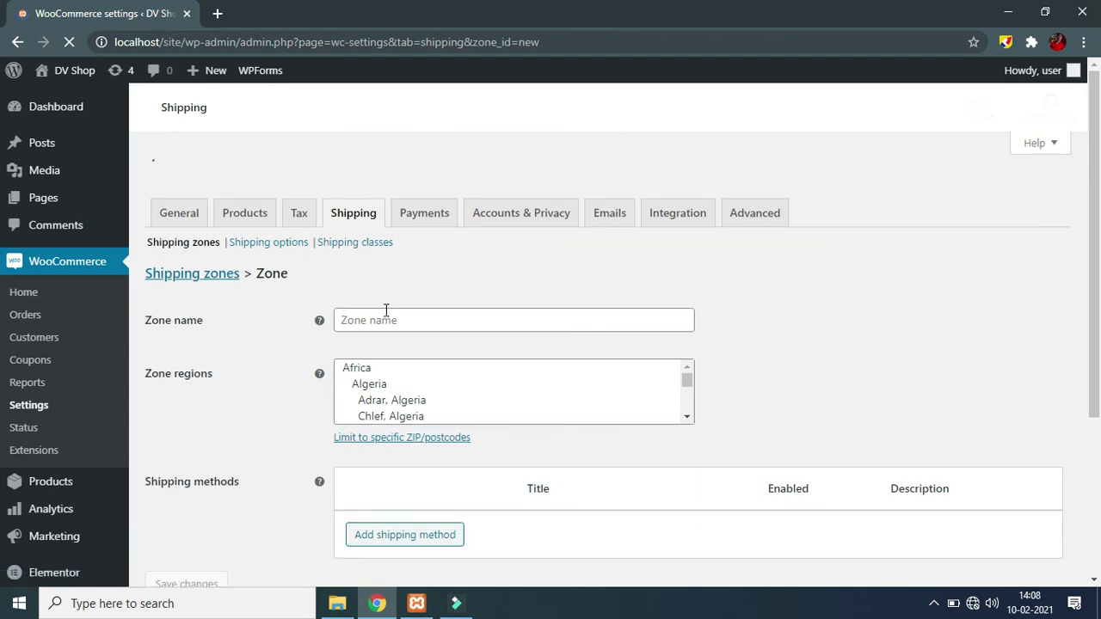
pyautogui.click(394, 320)
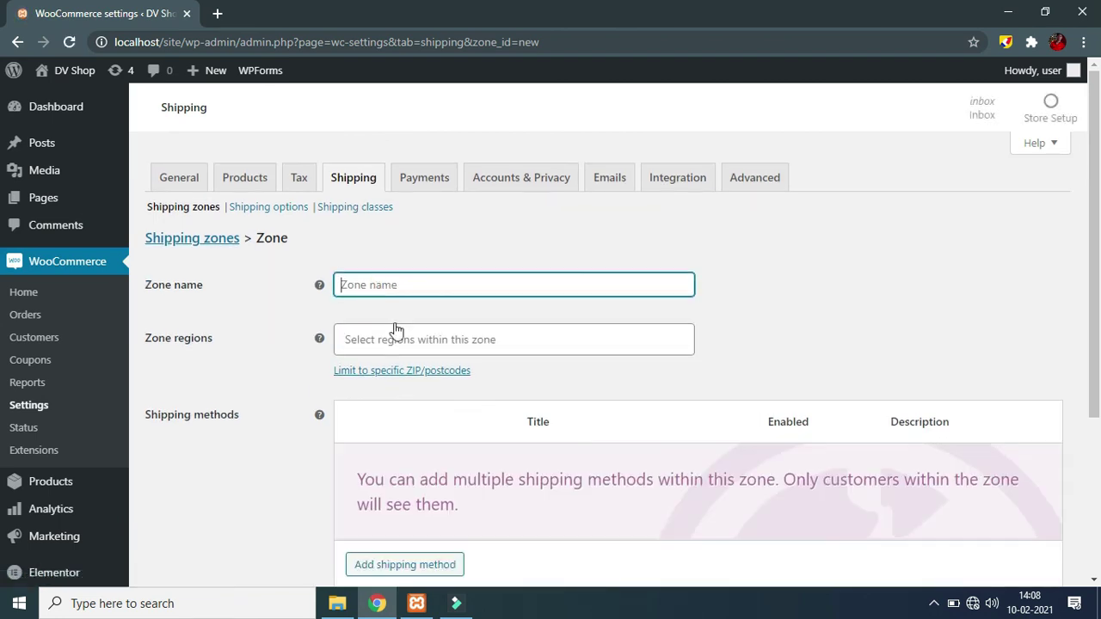
pyautogui.write('South India')
# Step: Add the Indian states Goa, Karnataka and Kerala as regions of the South India zone
pyautogui.scroll(-2, 424, 388)
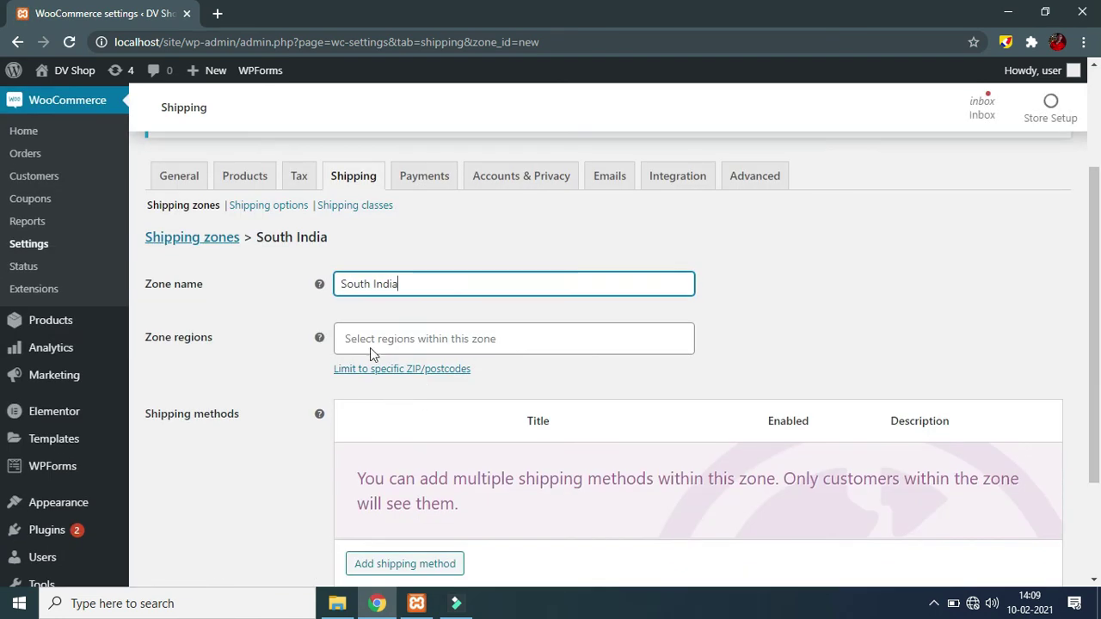
pyautogui.click(434, 342)
pyautogui.write('goa')
pyautogui.press('Return')
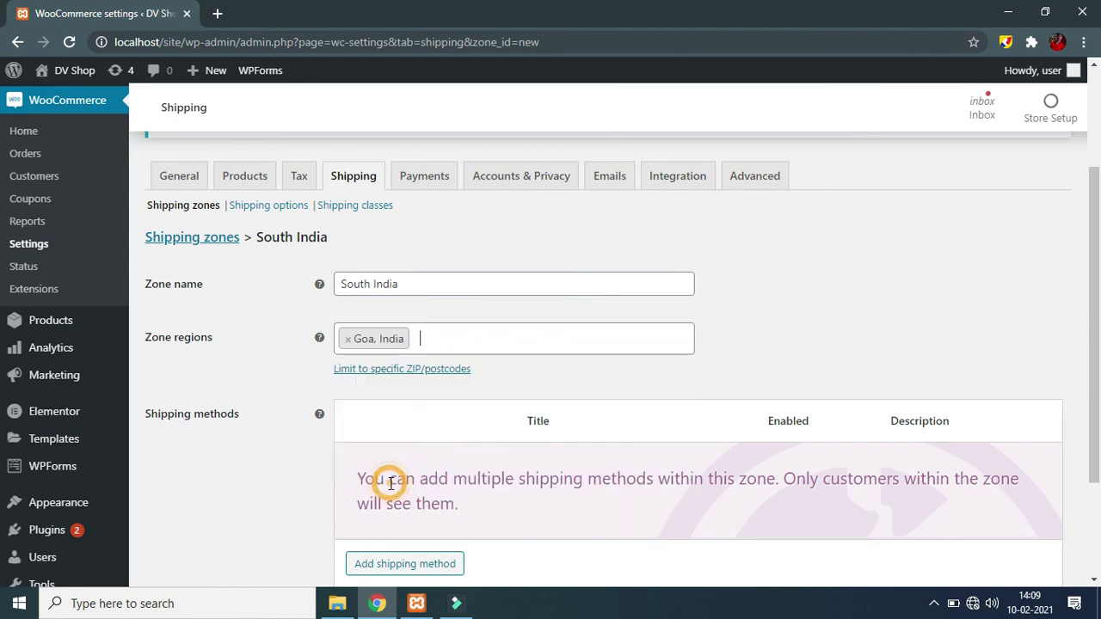
pyautogui.click(467, 344)
pyautogui.write('india')
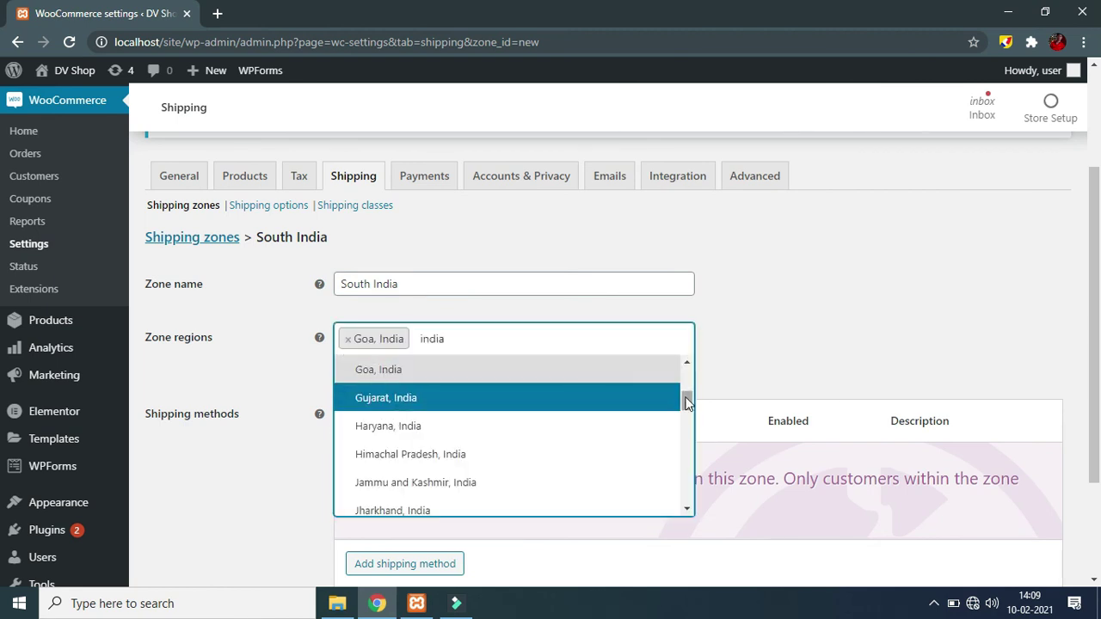
pyautogui.moveTo(688, 403); pyautogui.dragTo(690, 415)
pyautogui.click(368, 435)
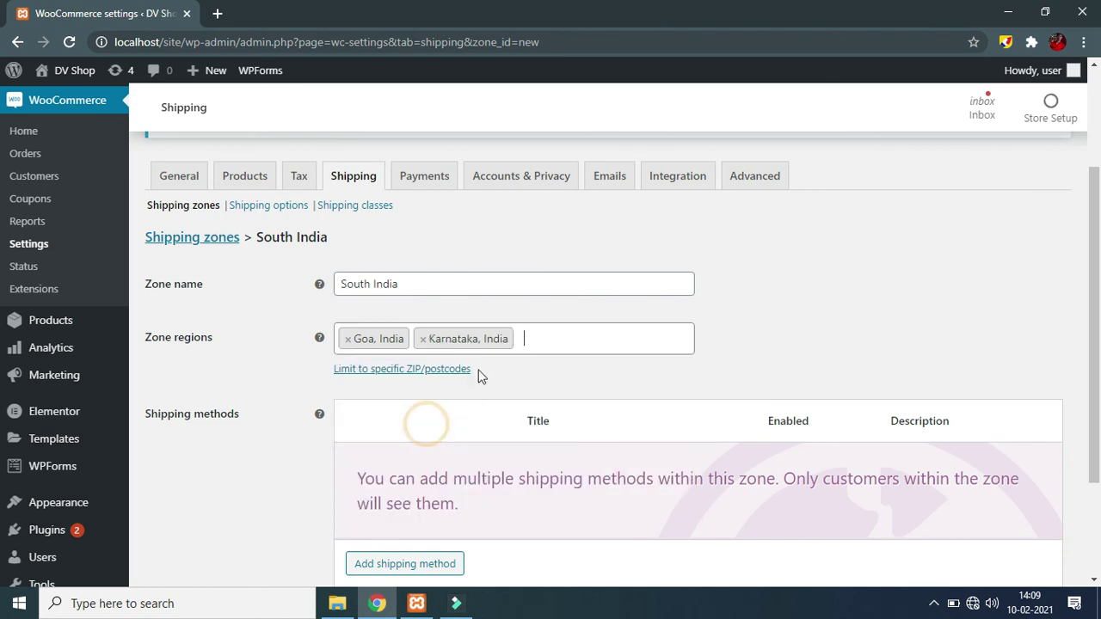
pyautogui.click(528, 345)
pyautogui.click(344, 396)
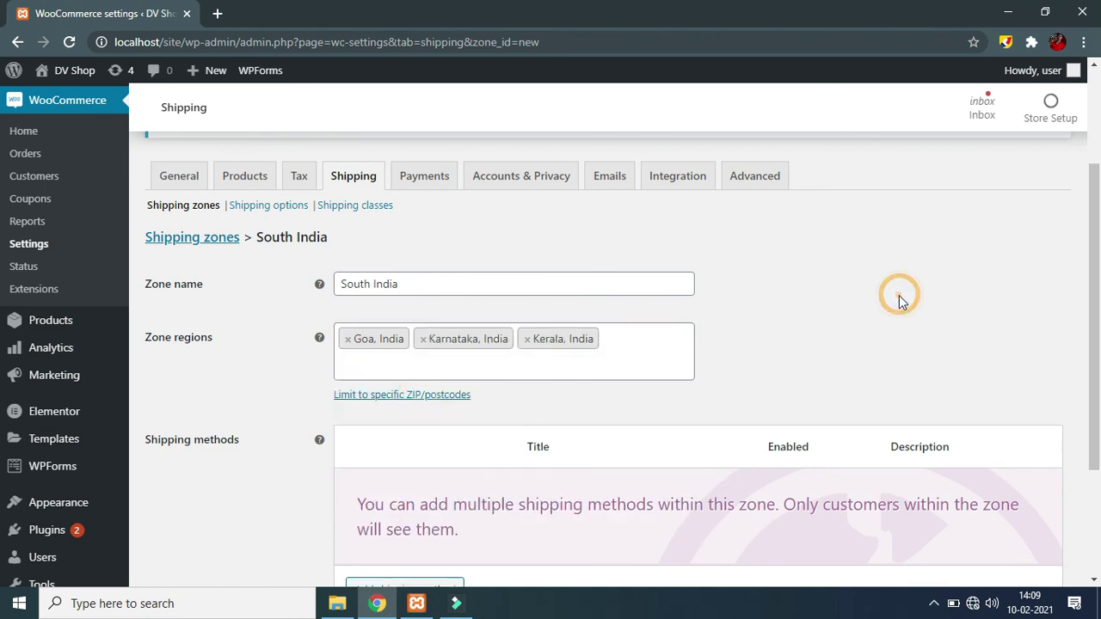
# Step: Add Local pickup as a shipping method for the South India zone
pyautogui.scroll(-2, 526, 476)
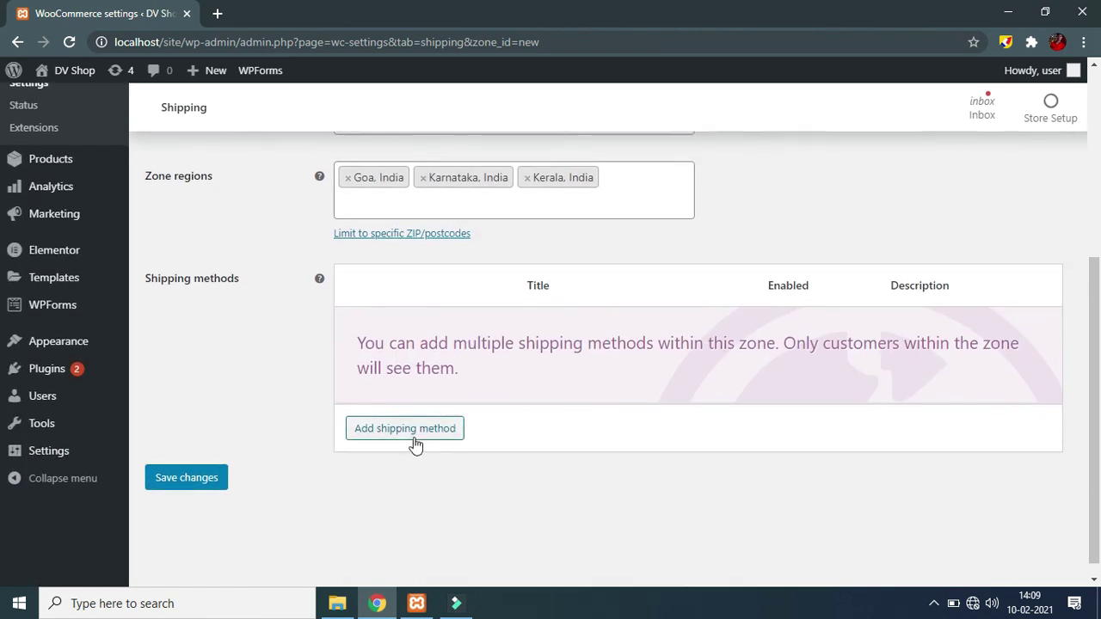
pyautogui.click(410, 438)
pyautogui.click(460, 330)
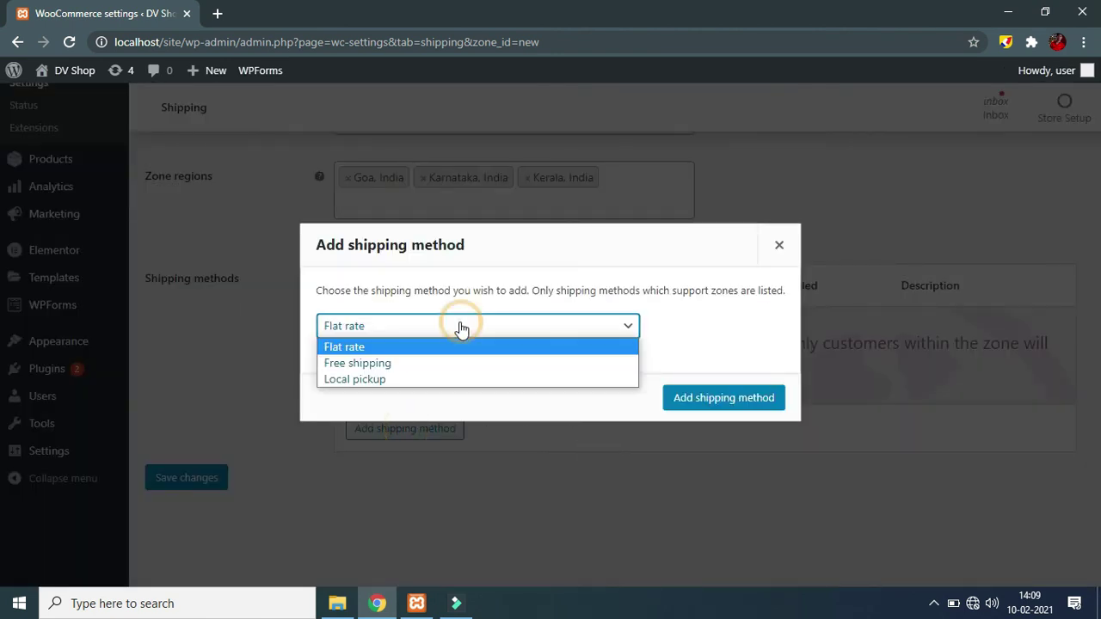
pyautogui.click(373, 379)
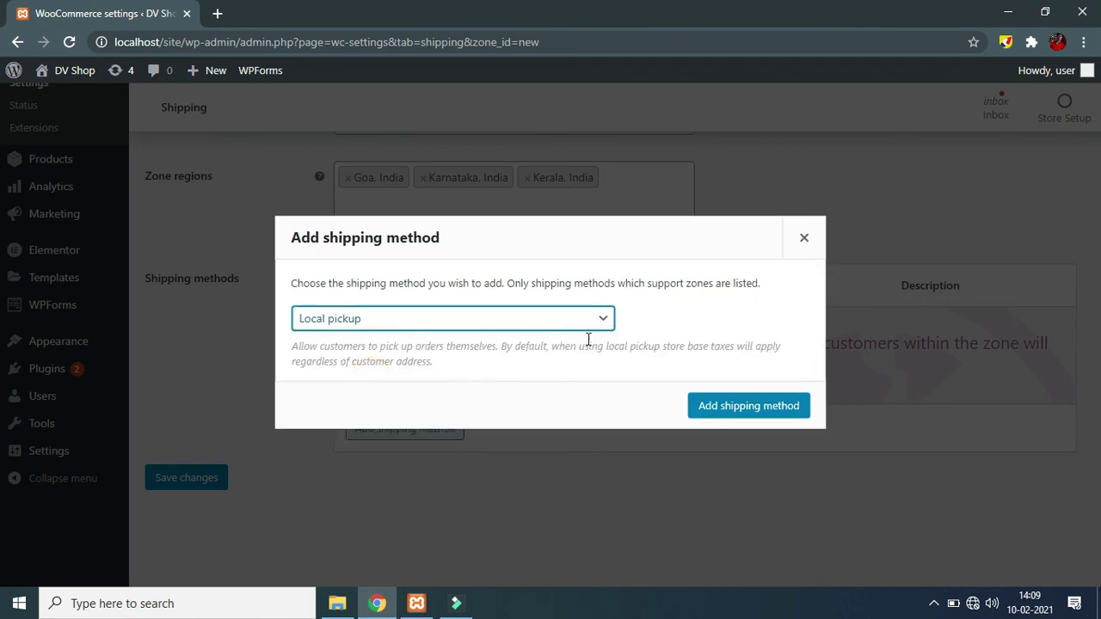
pyautogui.click(752, 408)
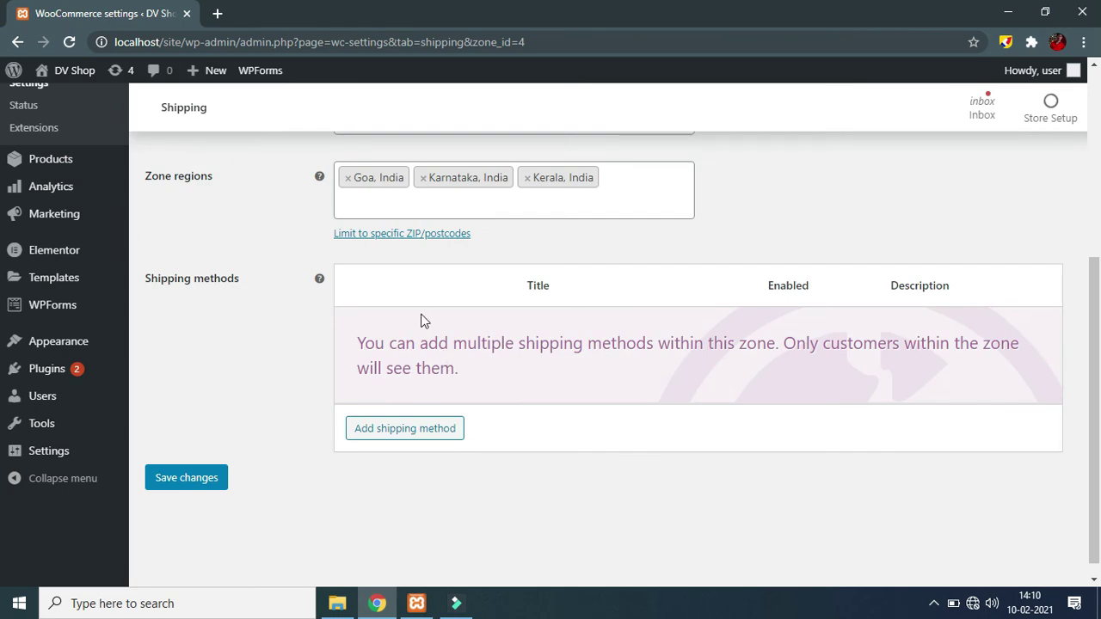
# Step: Set the cost of the South India zone's Local pickup method to 50, keep it Taxable, and save the method's settings
pyautogui.scroll(-3, 315, 351)
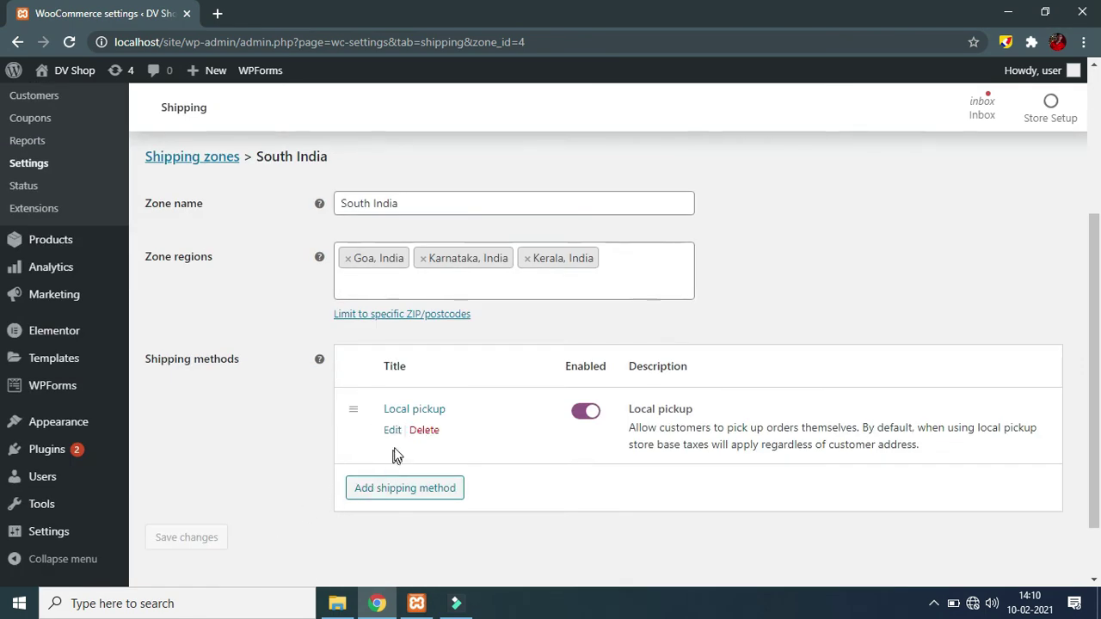
pyautogui.click(392, 430)
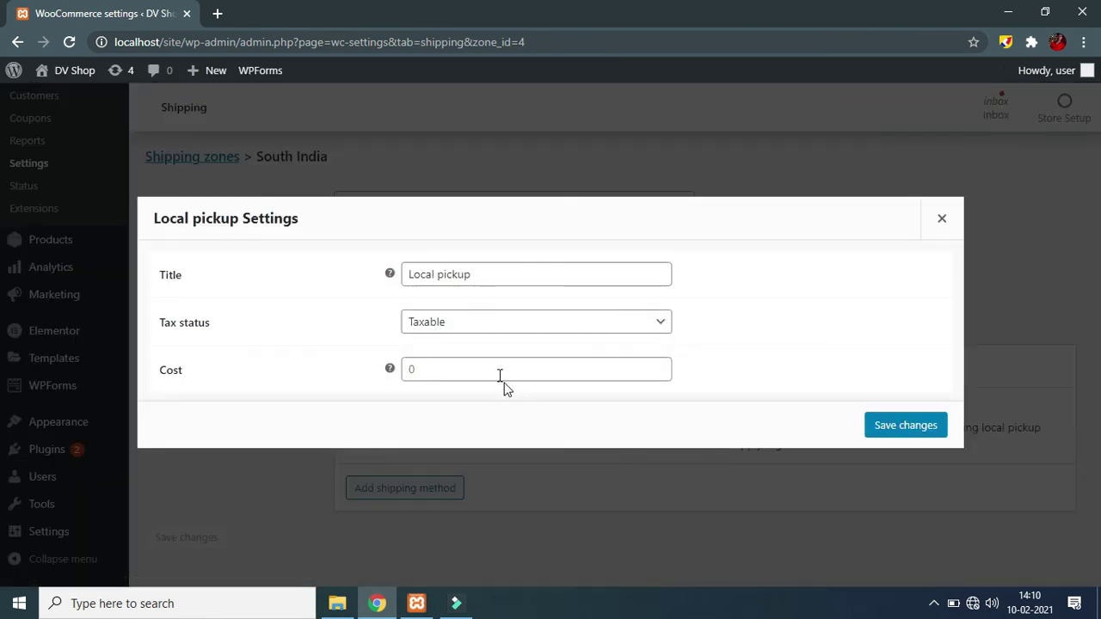
pyautogui.click(500, 268)
pyautogui.click(449, 370)
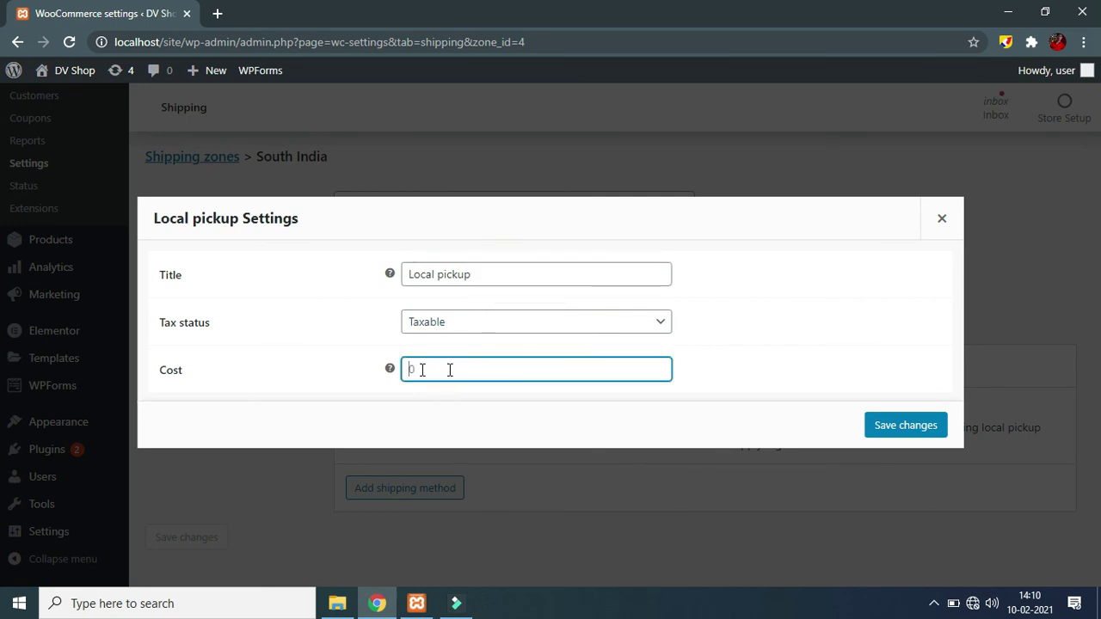
pyautogui.click(570, 314)
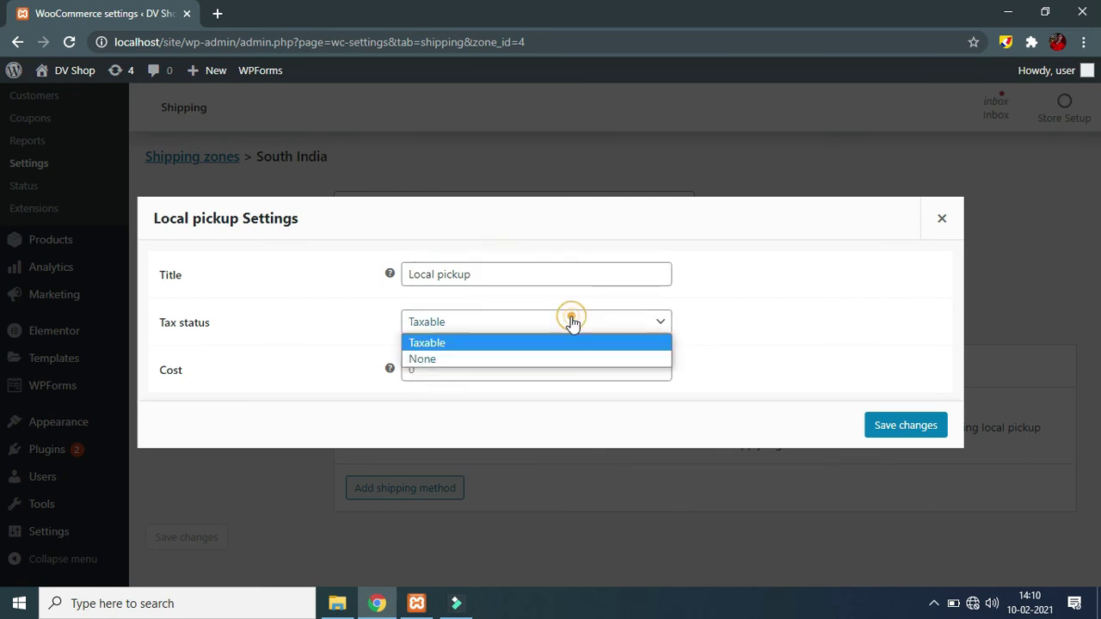
pyautogui.click(837, 332)
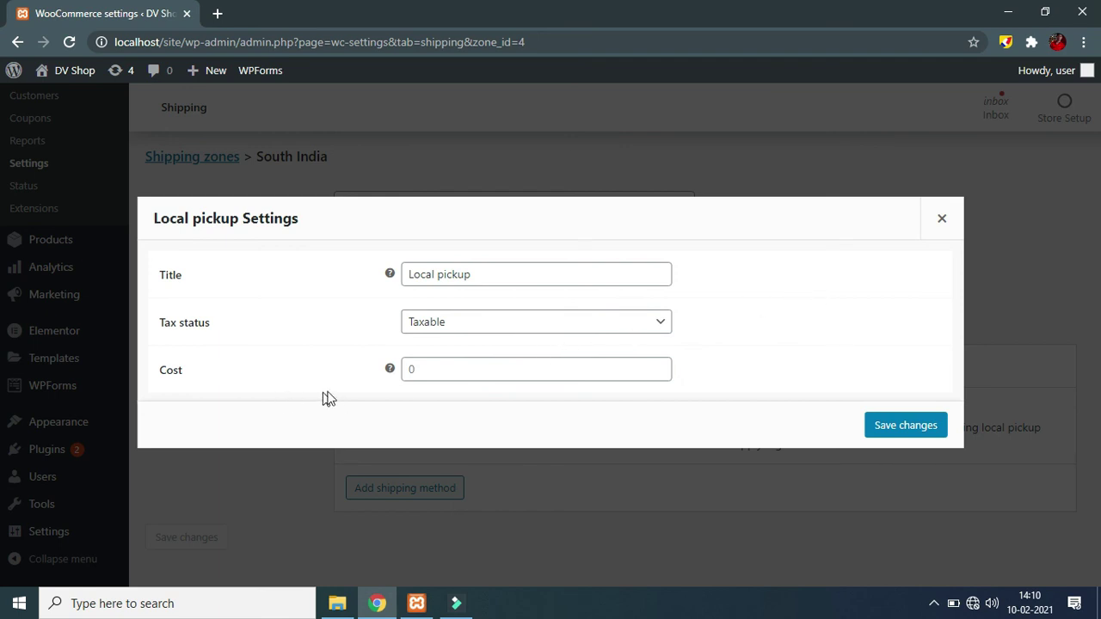
pyautogui.click(440, 372)
pyautogui.write('50')
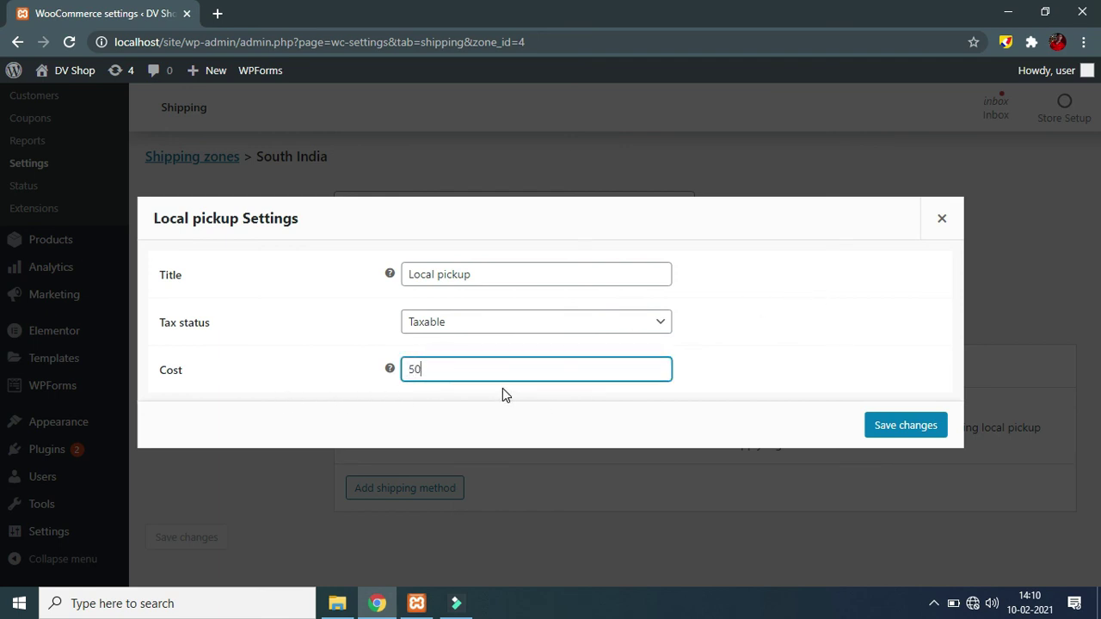
pyautogui.click(889, 425)
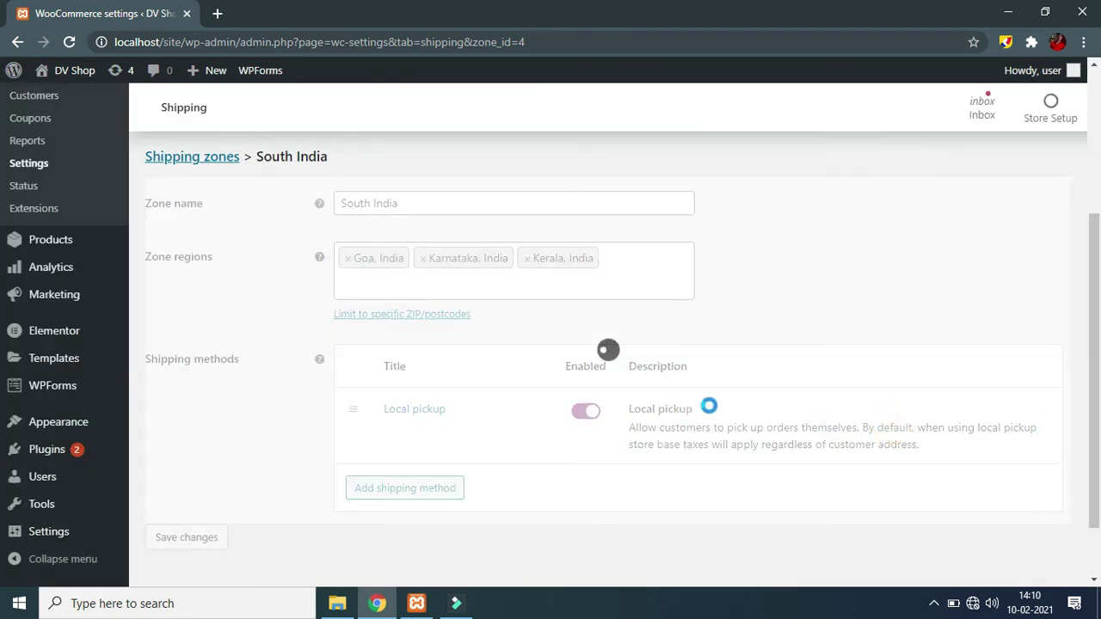
# Step: Leave the South India zone for the list of shipping zones and review every zone's regions and shipping methods
pyautogui.scroll(3, 569, 437)
pyautogui.scroll(-3, 516, 421)
pyautogui.scroll(3, 258, 343)
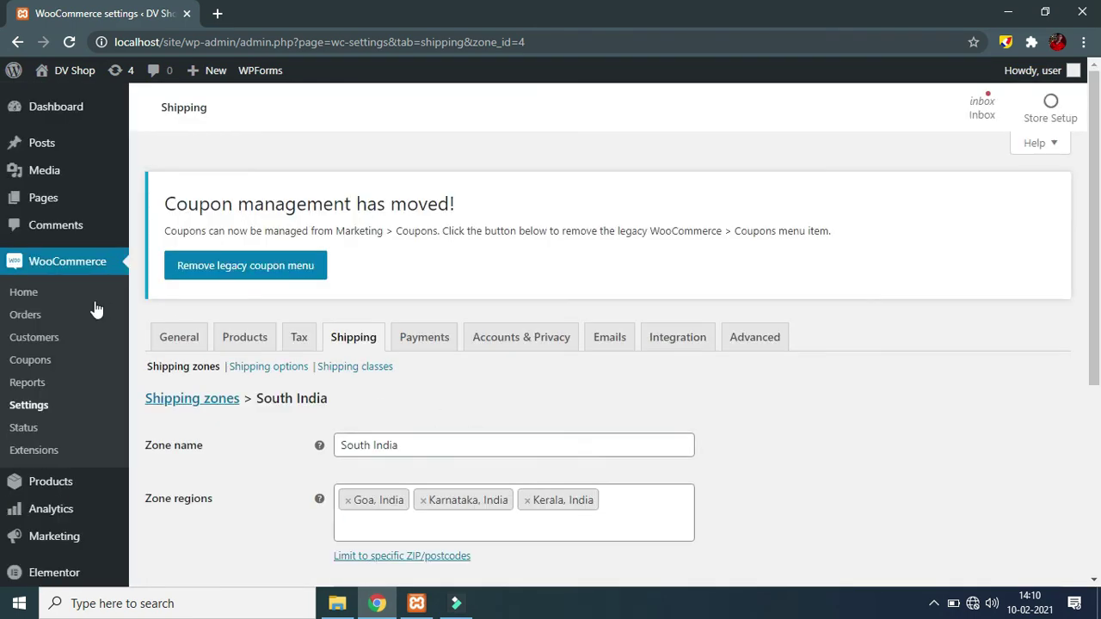
pyautogui.click(168, 399)
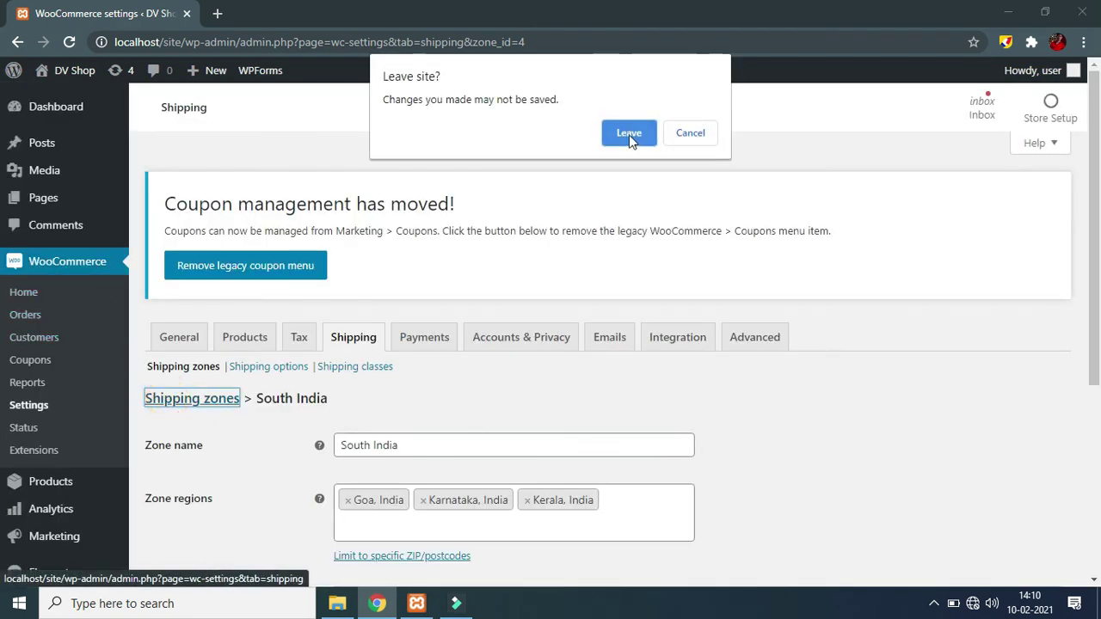
pyautogui.click(629, 134)
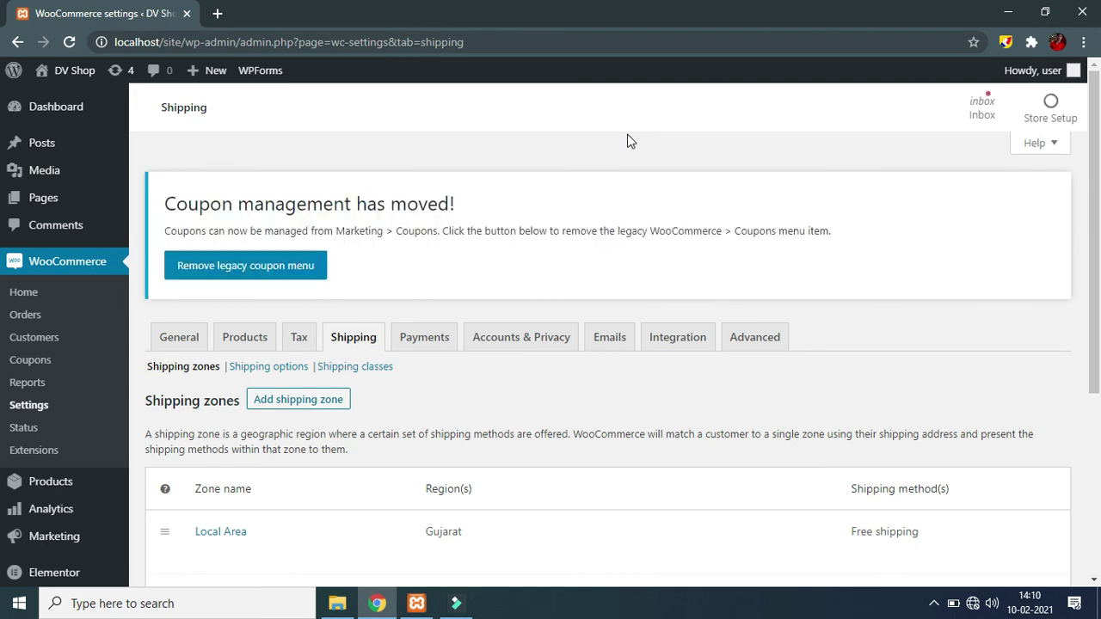
pyautogui.click(373, 349)
pyautogui.scroll(-4, 430, 327)
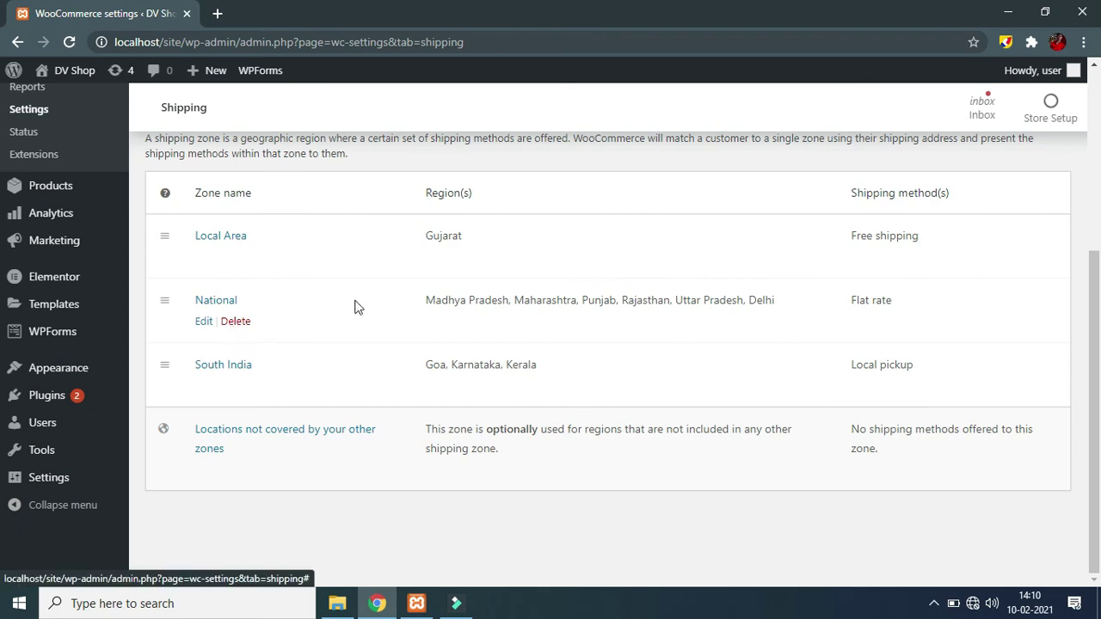
pyautogui.scroll(4, 393, 300)
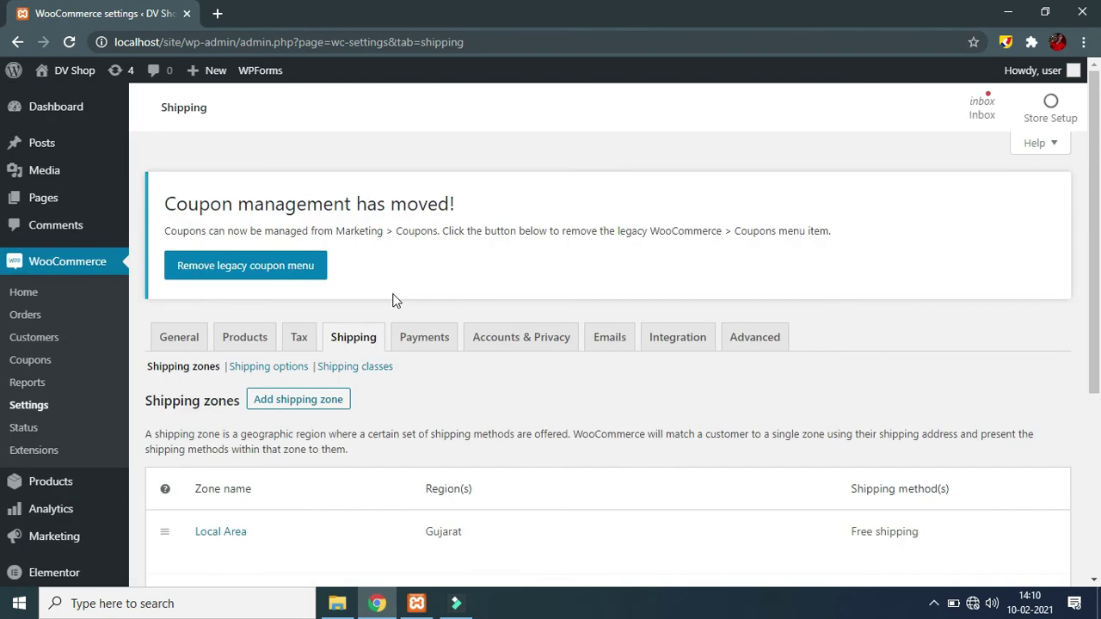